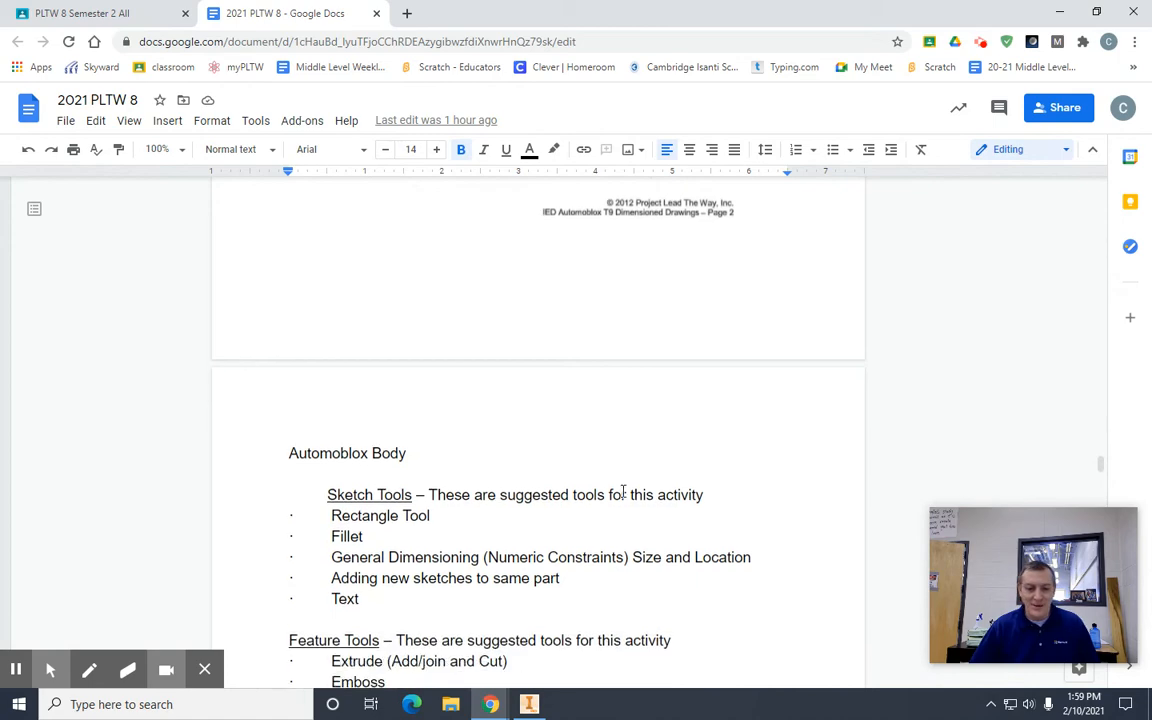
Step: Bring up the dimensioned Passenger Section drawing in the document and move the document out into its own window
scroll(622, 490, "up", 5)
scroll(622, 494, "up", 6)
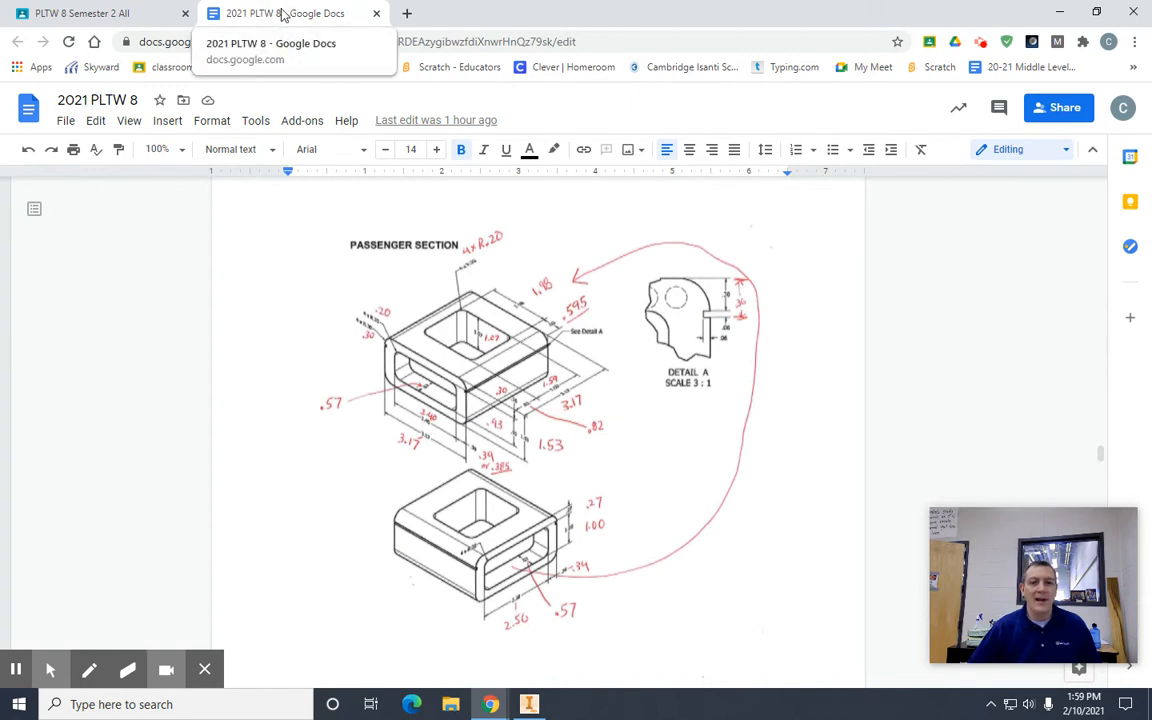
left_click_drag(283, 13, 1151, 60)
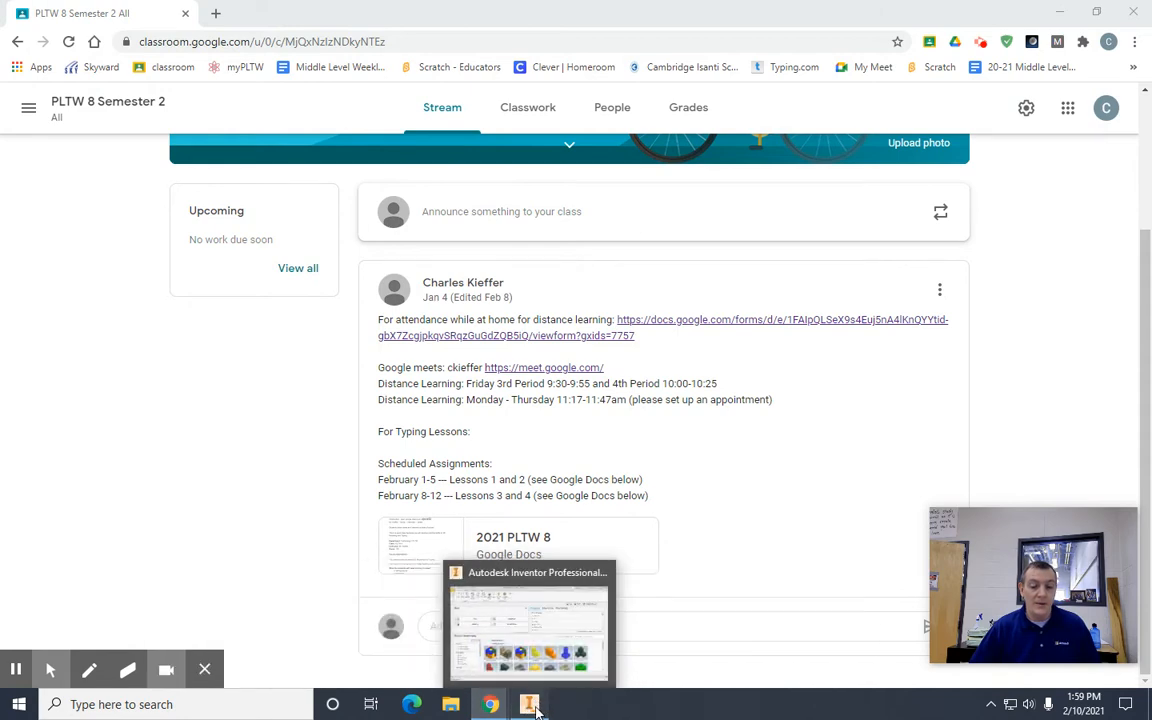
Step: Switch to Autodesk Inventor and check that the 2020-21 class project is the active one
left_click(533, 706)
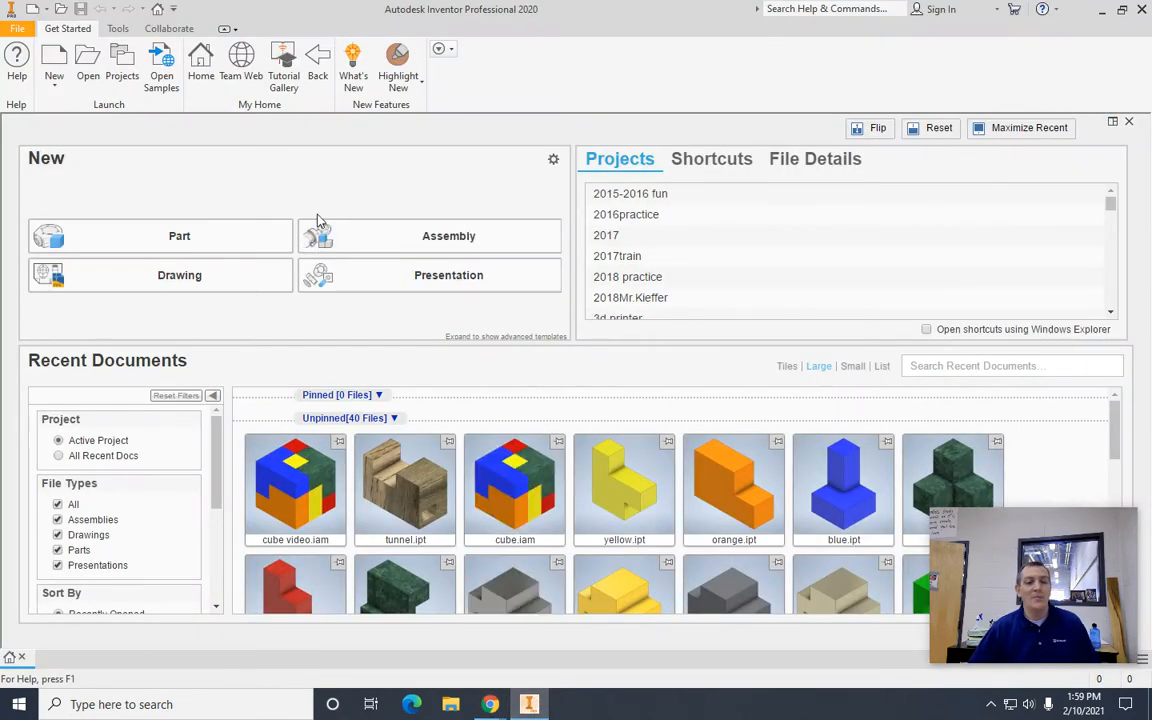
left_click(122, 68)
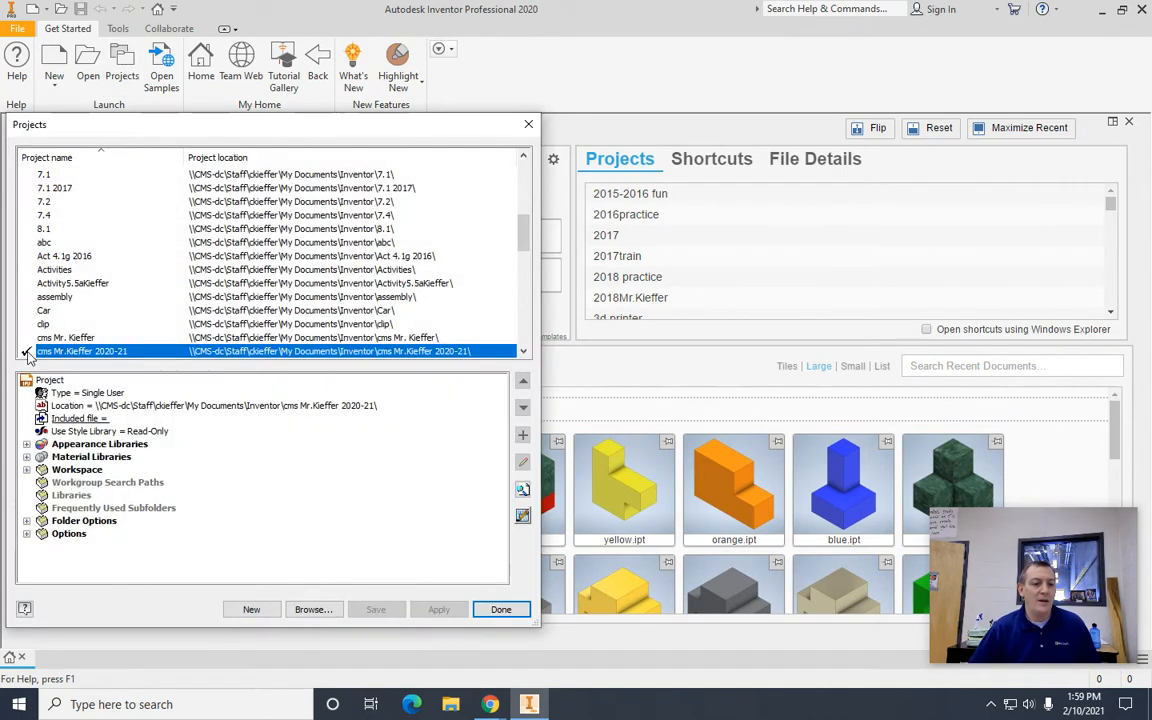
left_click(512, 612)
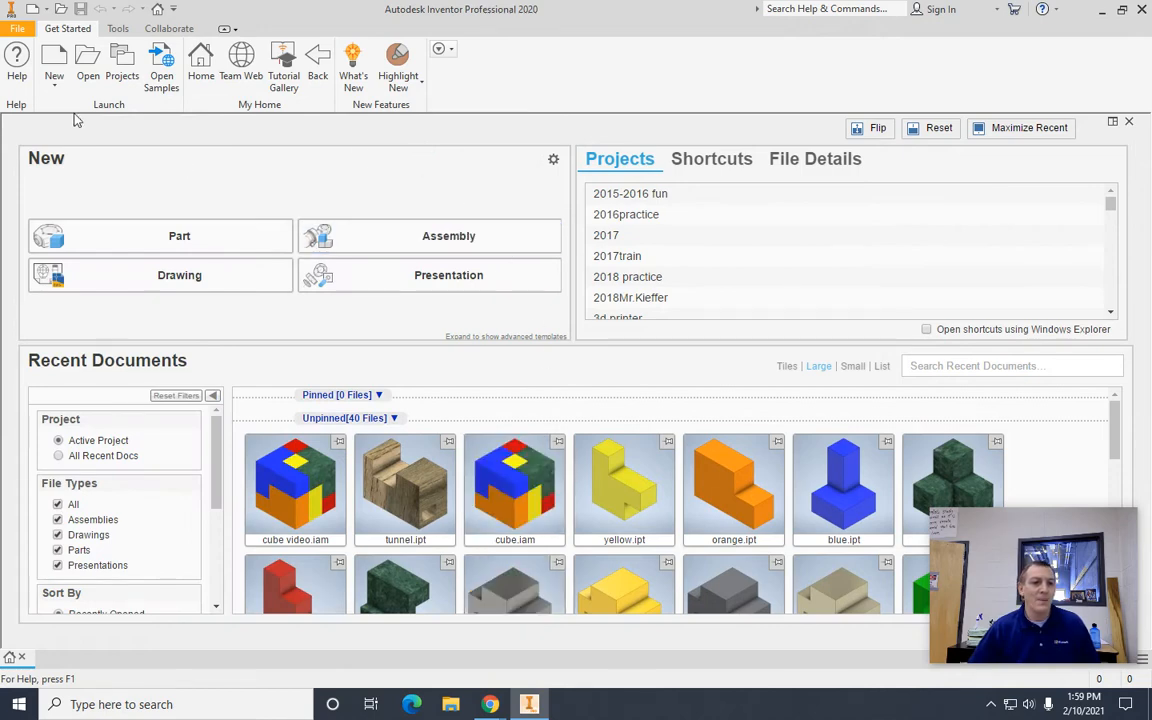
Step: Create a new part from the English Standard (in).ipt template
left_click(56, 62)
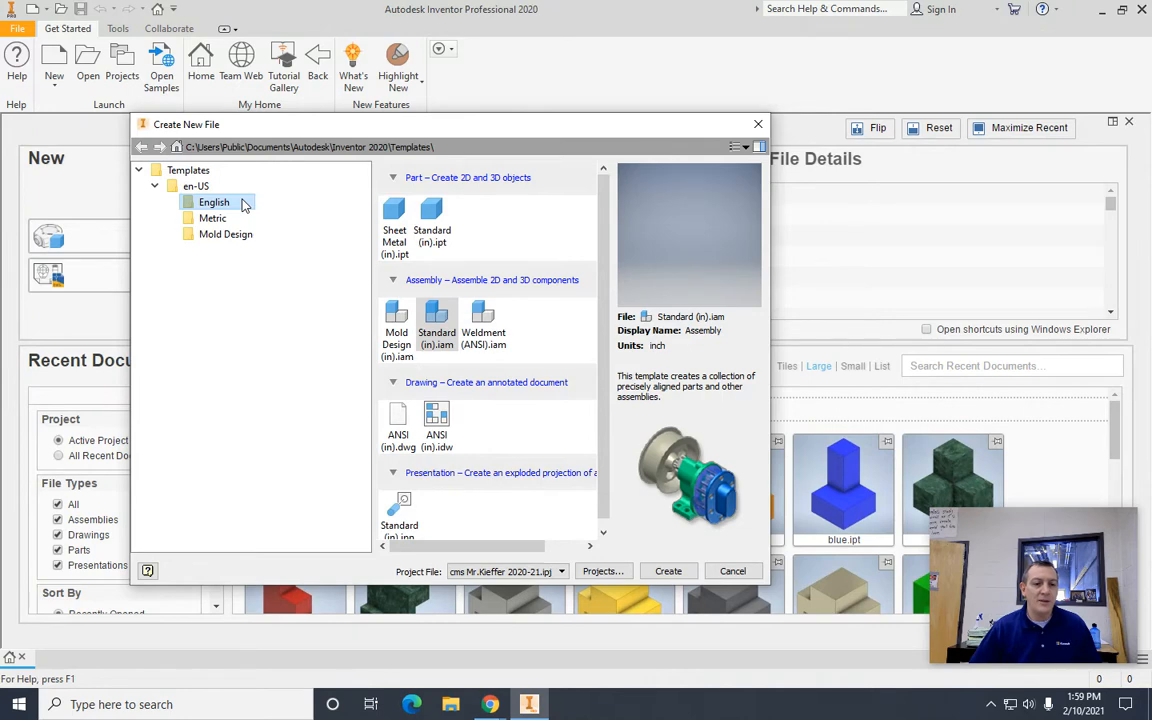
left_click(432, 215)
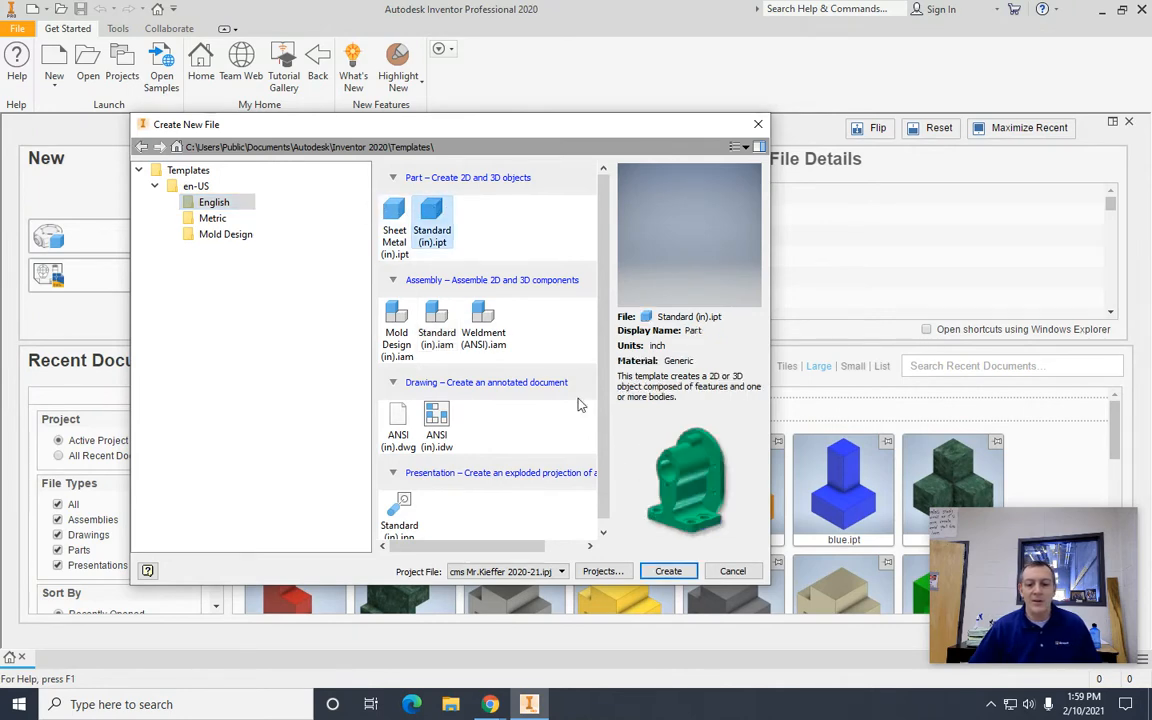
left_click(668, 573)
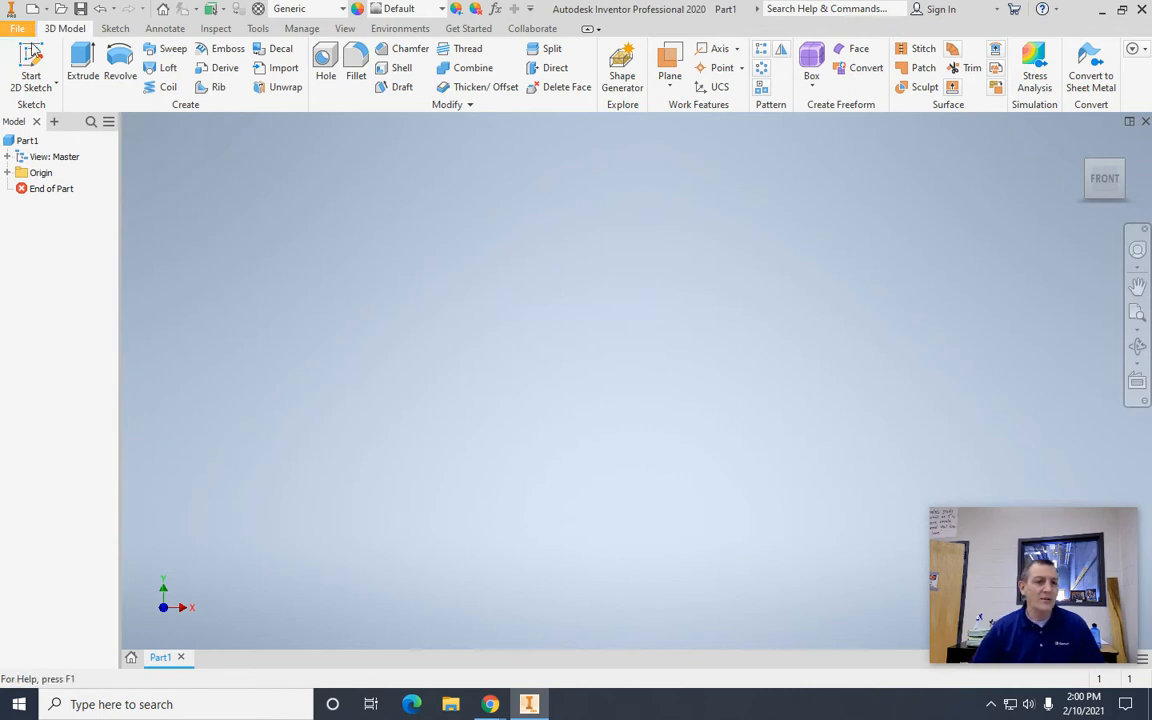
Step: Start a 2D sketch on the front (XY) plane and draw a rectangle 3.17 in wide and 1.53 in high beside the origin
left_click(31, 62)
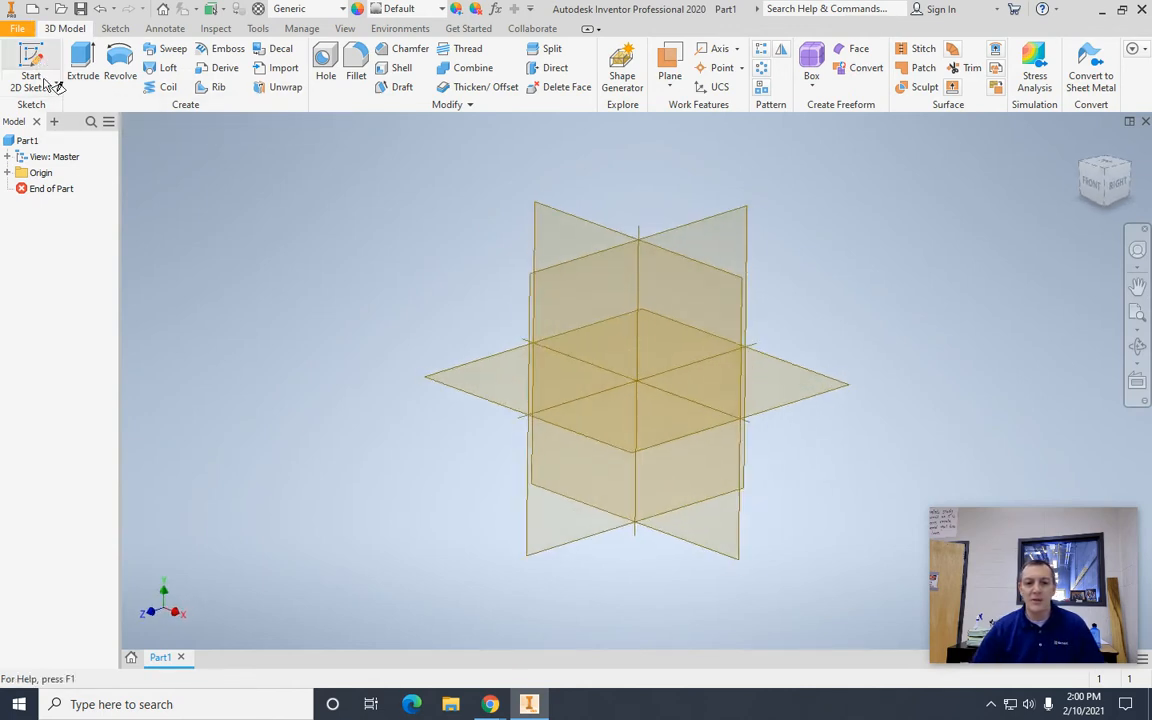
left_click(574, 228)
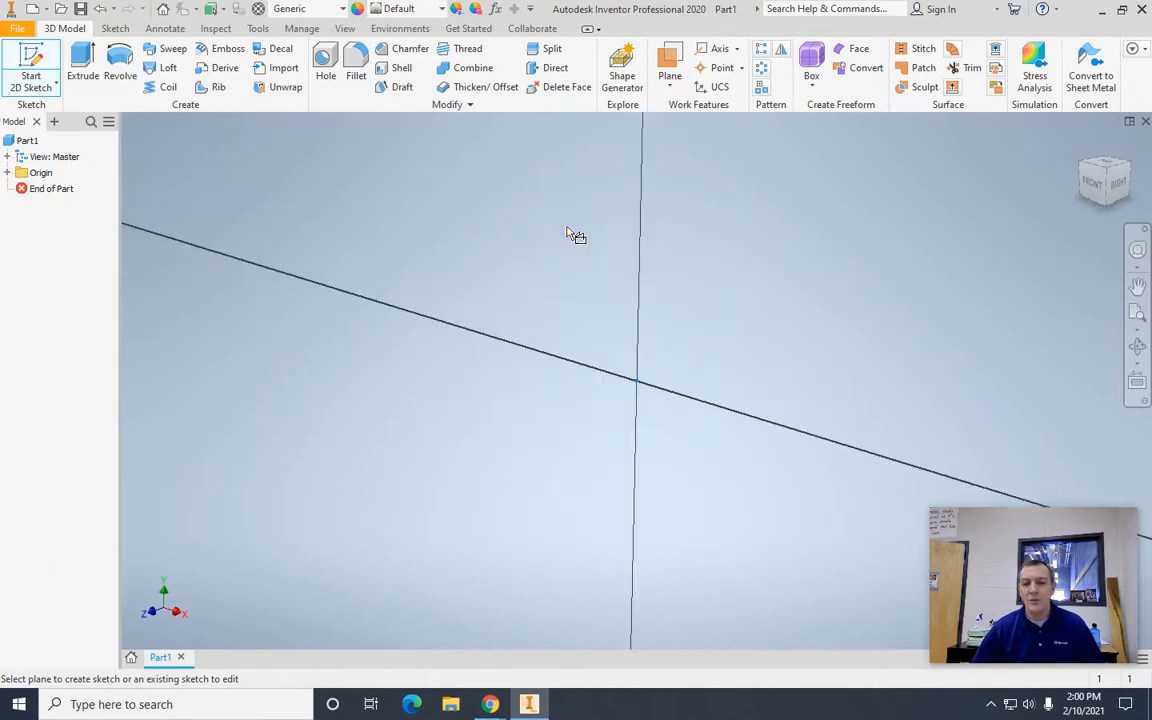
middle_click_drag(813, 303, 437, 468)
left_click(203, 62)
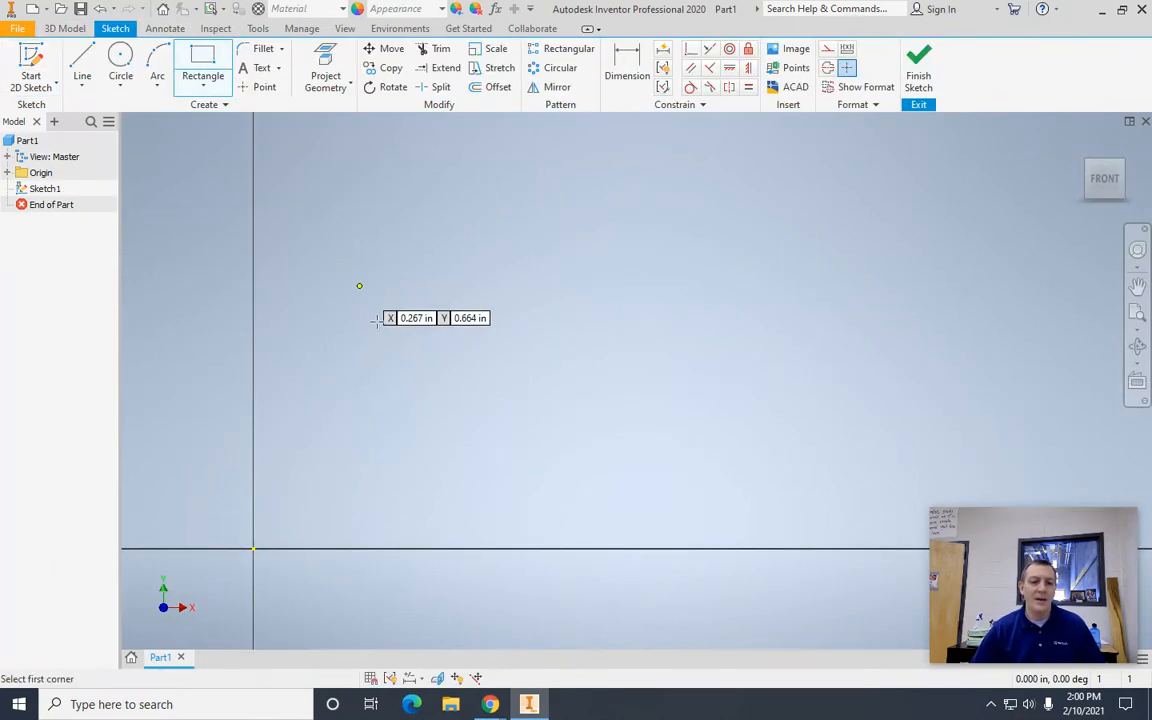
left_click(369, 442)
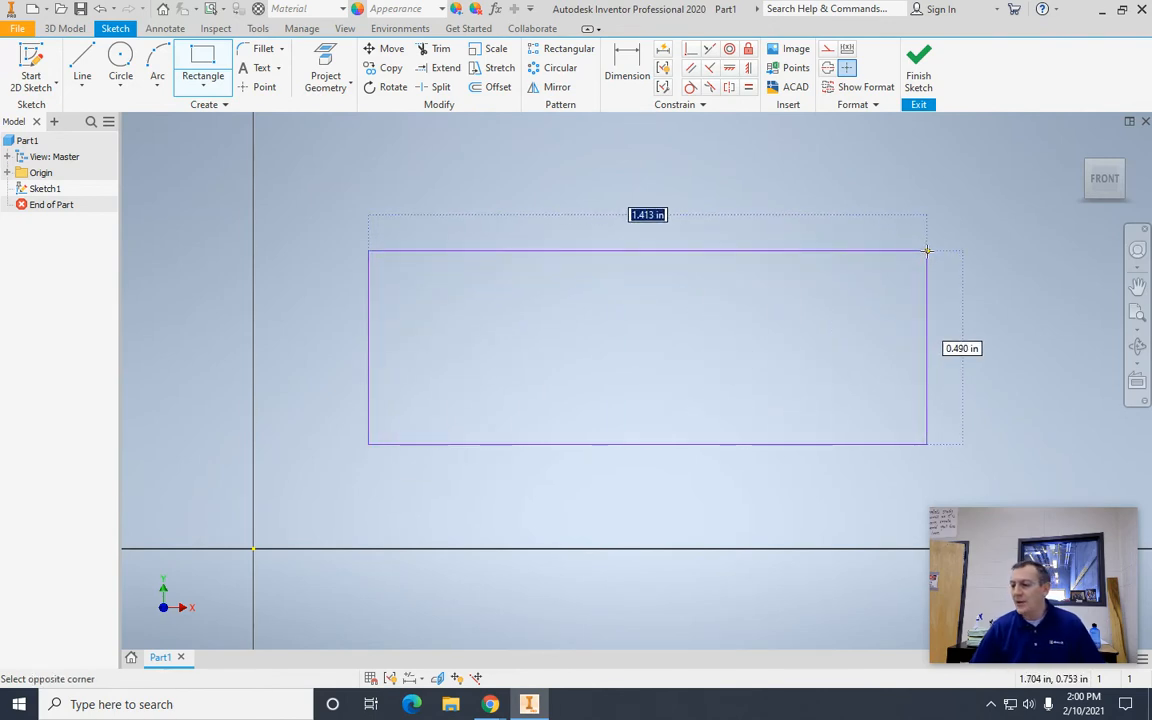
type("3.17")
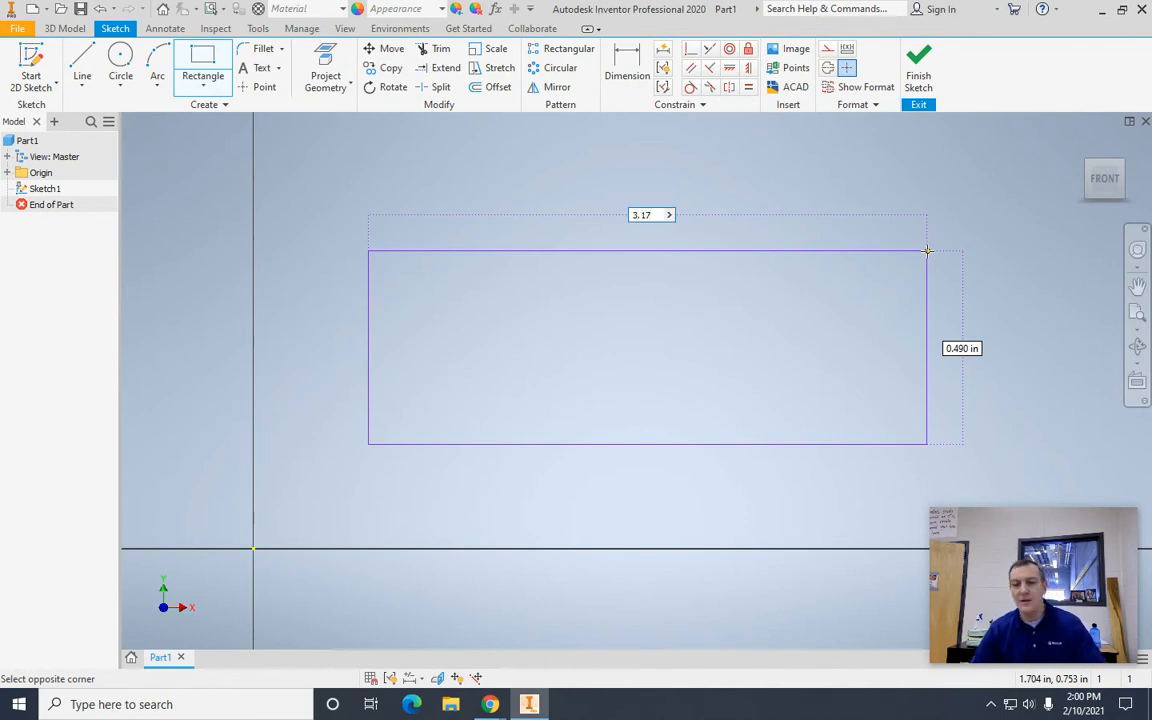
key("Tab")
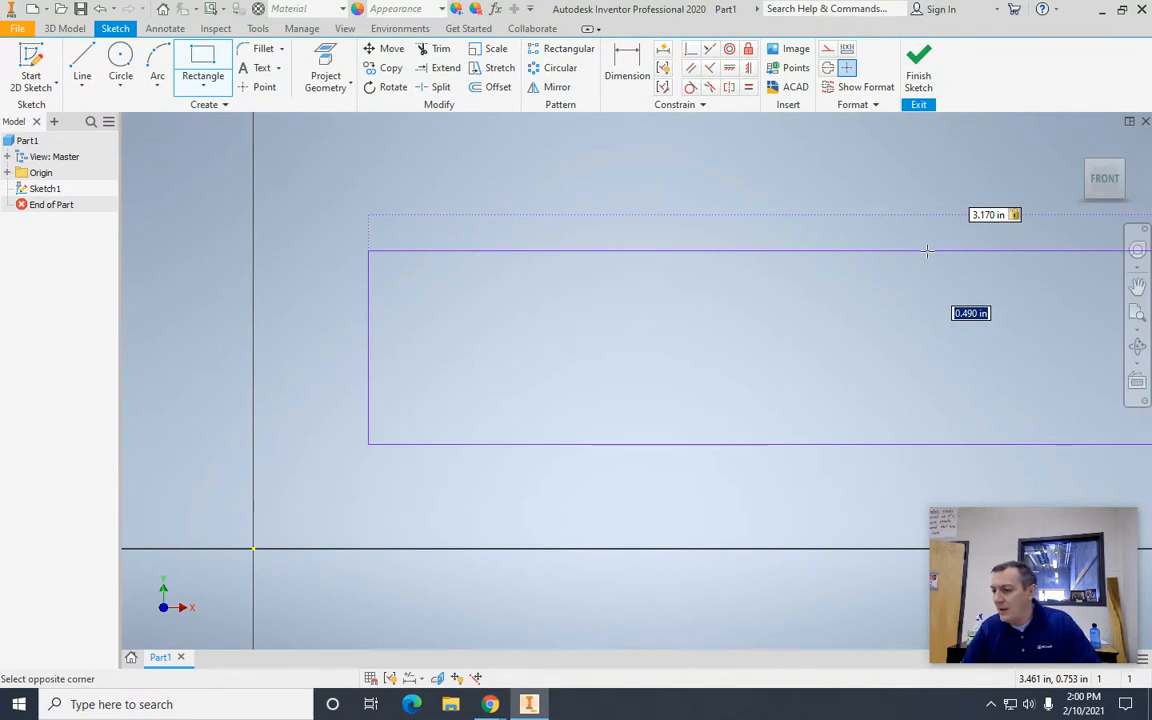
type("1.53")
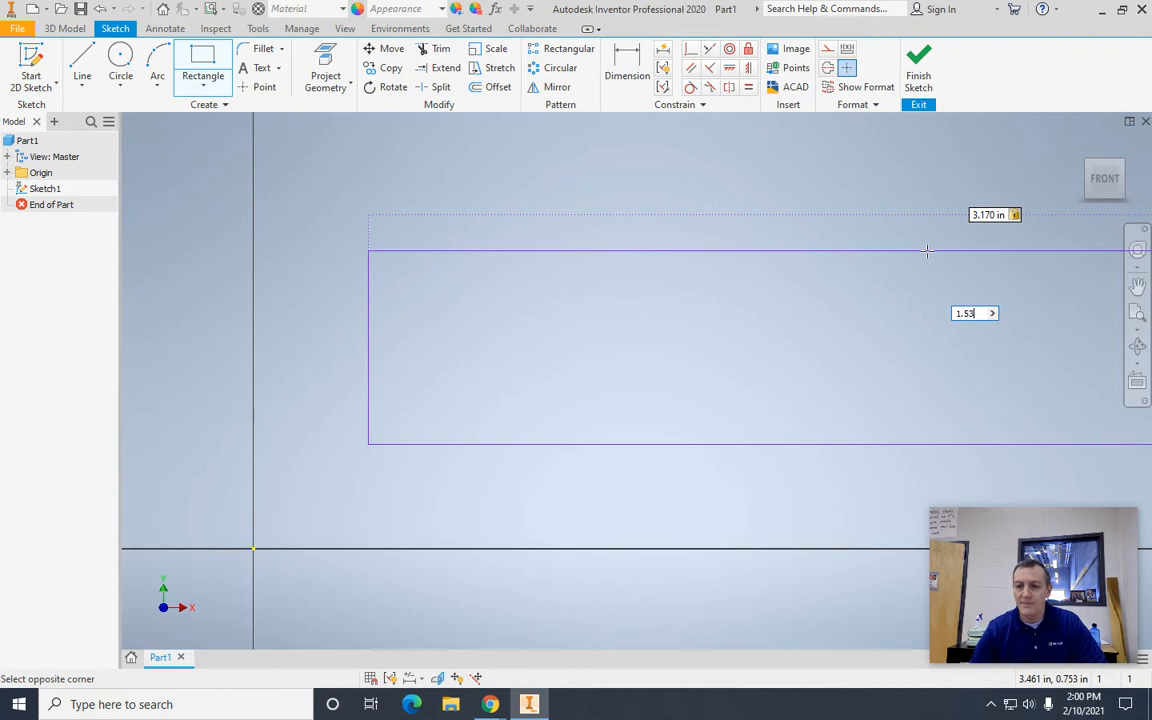
key("Return")
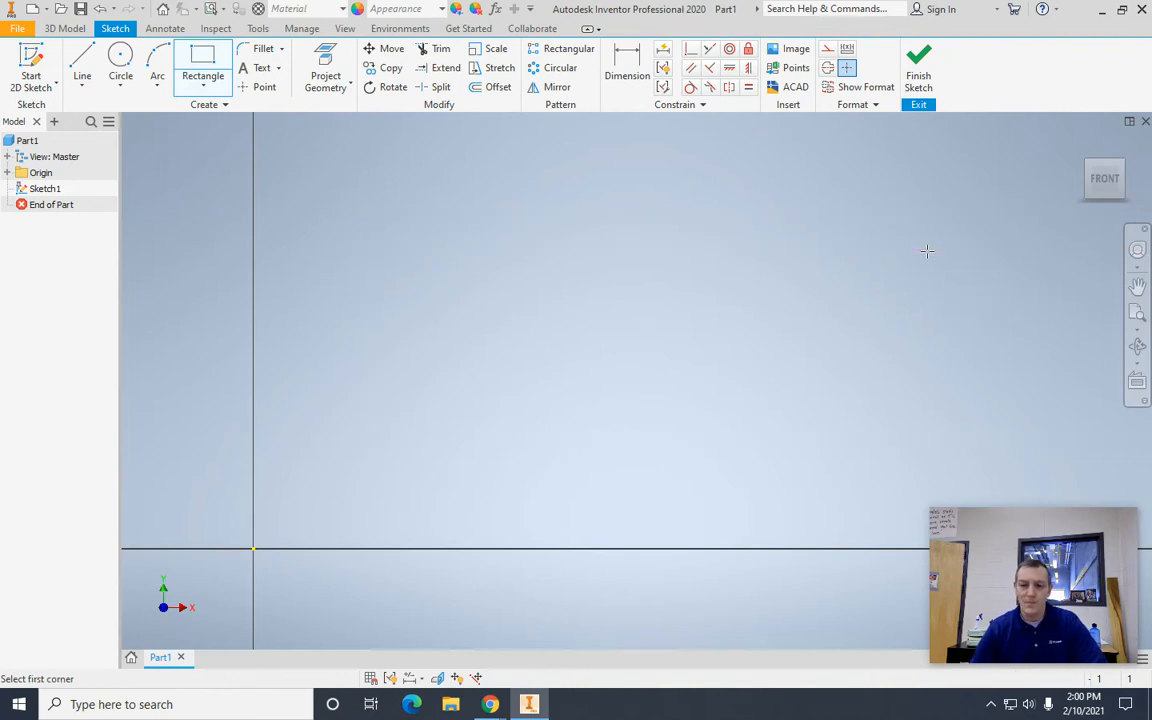
key("Escape")
scroll(704, 329, "down", 5)
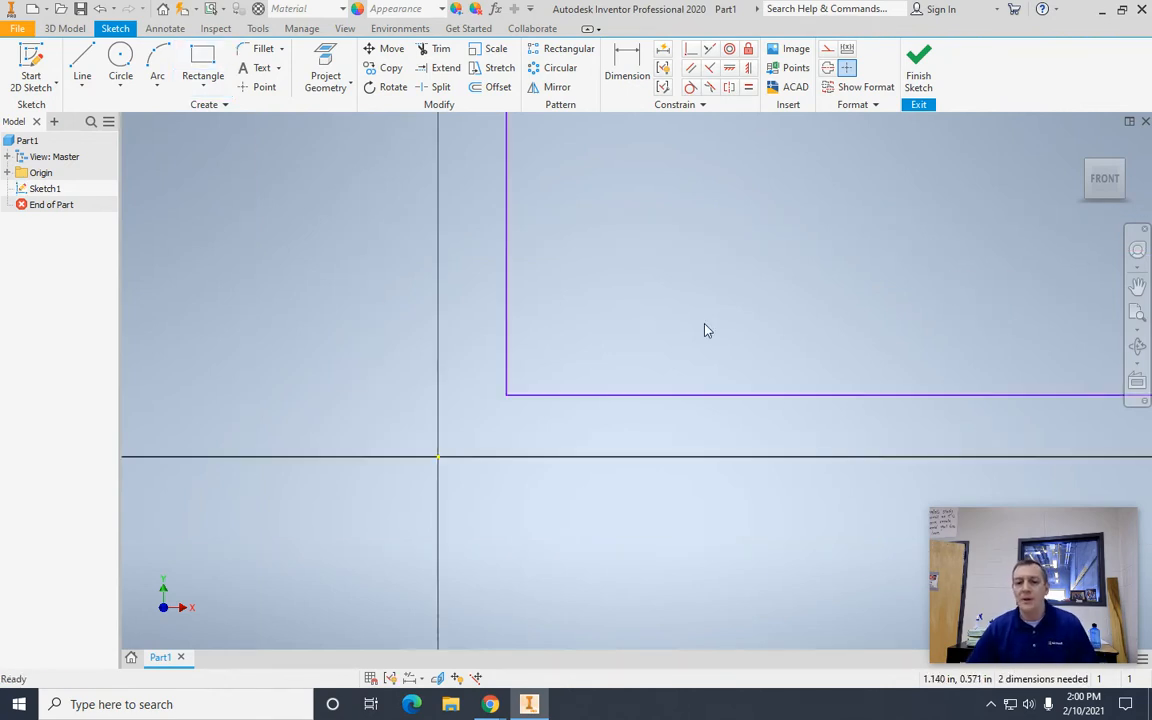
mouse_move(586, 272)
middle_mouse_down()
mouse_move(303, 309)
mouse_move(285, 376)
middle_mouse_up()
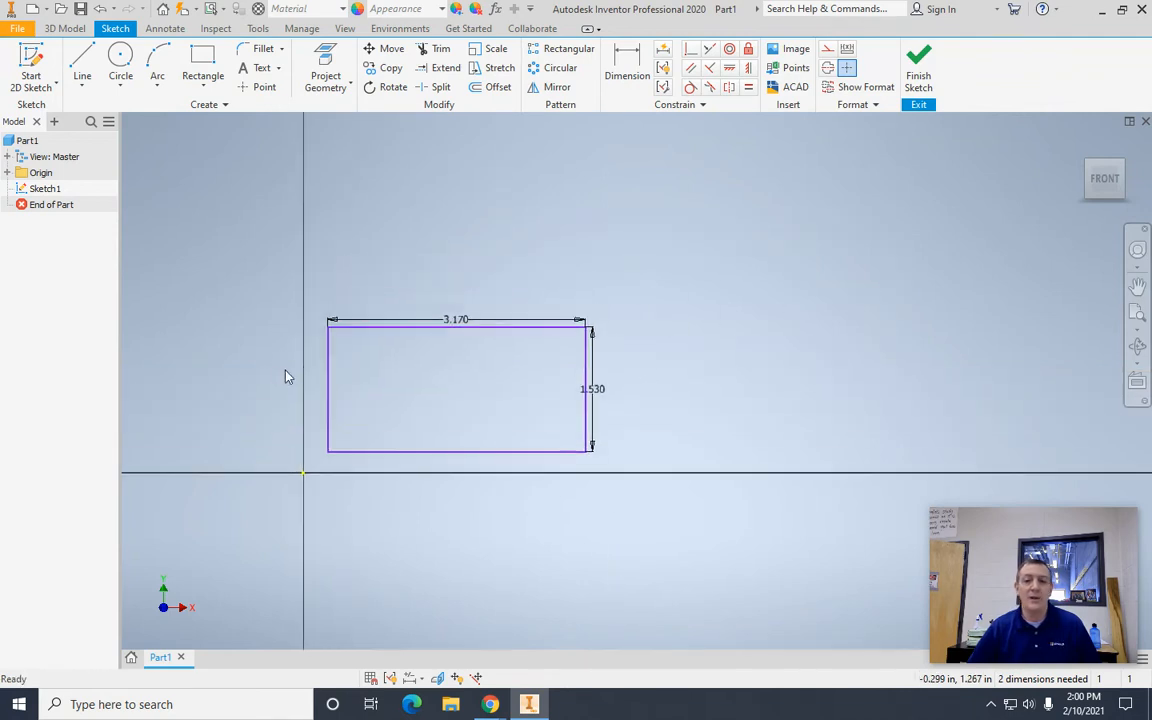
Step: Finish the sketch and extrude the rectangle 3.17 in into a solid block
left_click(925, 71)
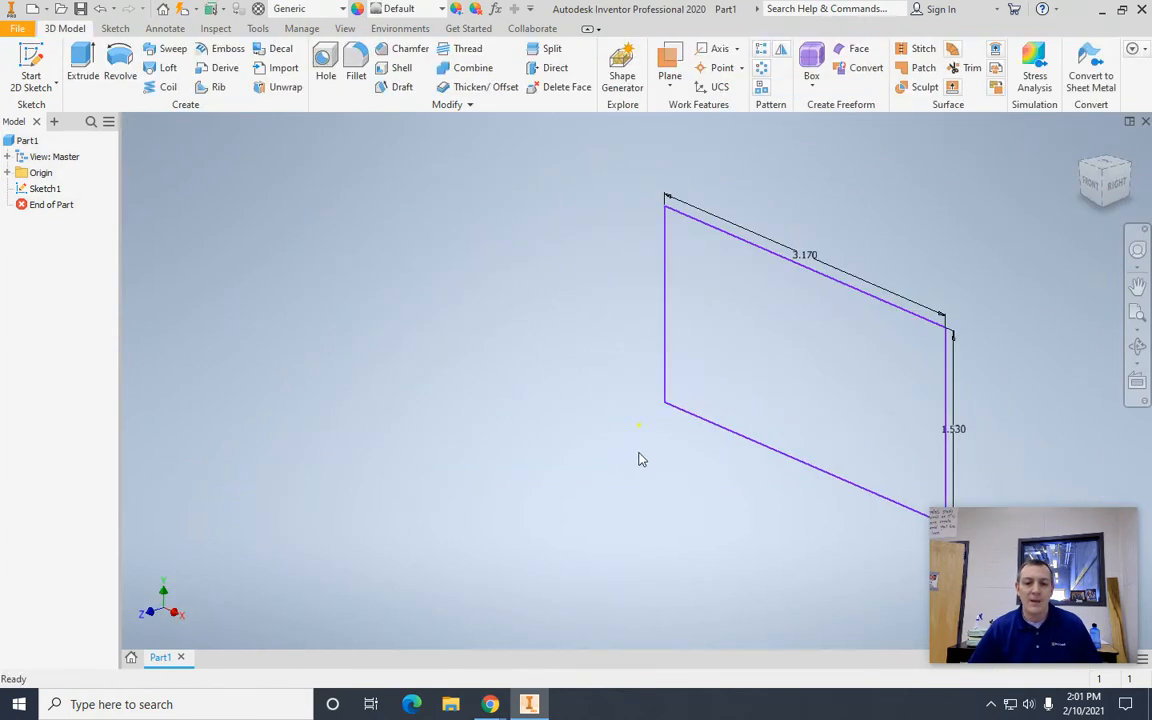
left_click(80, 62)
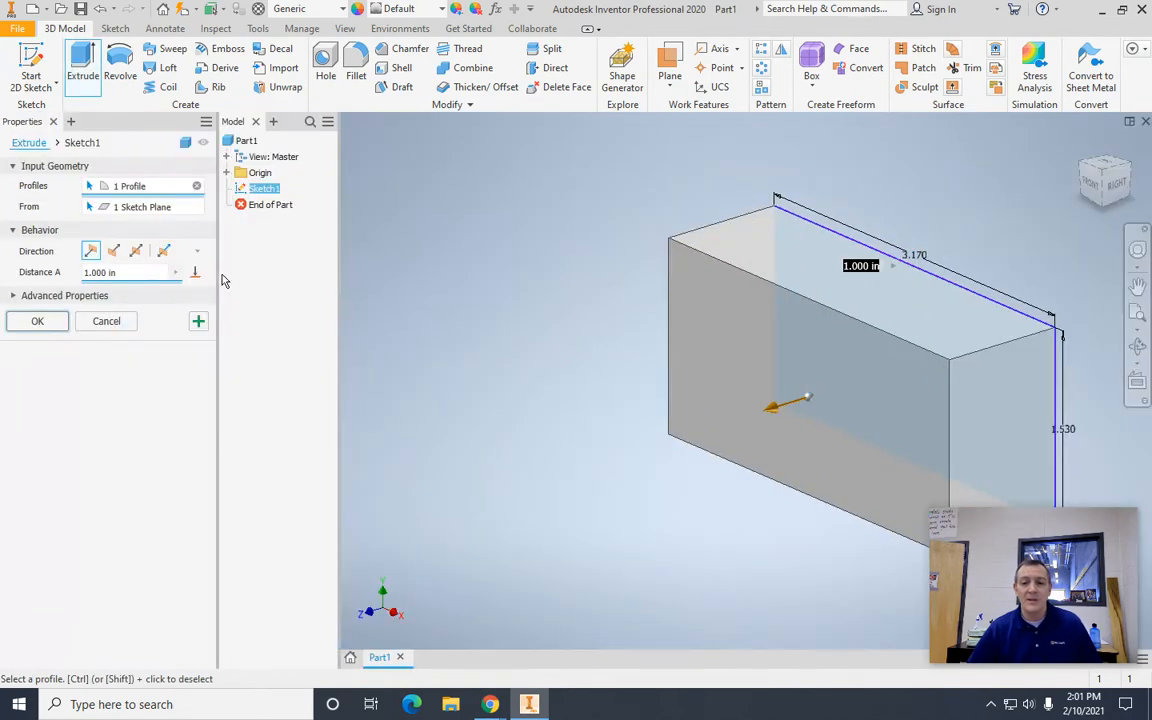
left_click(136, 273)
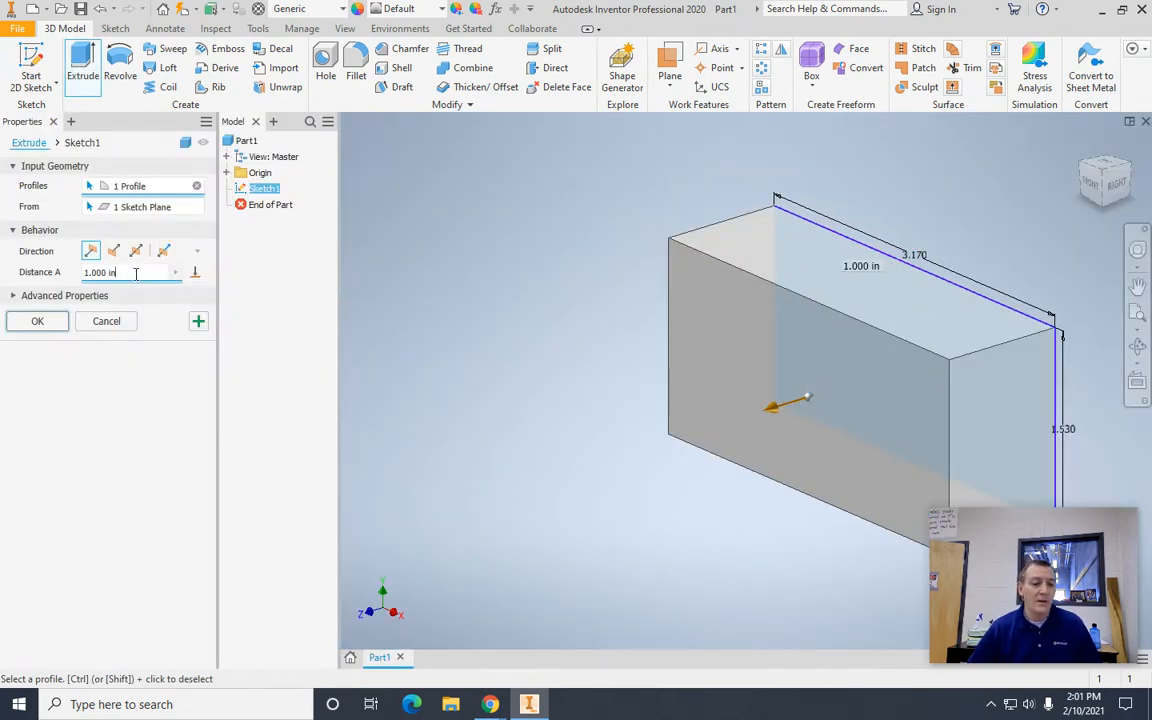
key("BackSpace")
key("BackSpace")
key("BackSpace")
key("BackSpace")
key("BackSpace")
key("BackSpace")
key("BackSpace")
key("BackSpace")
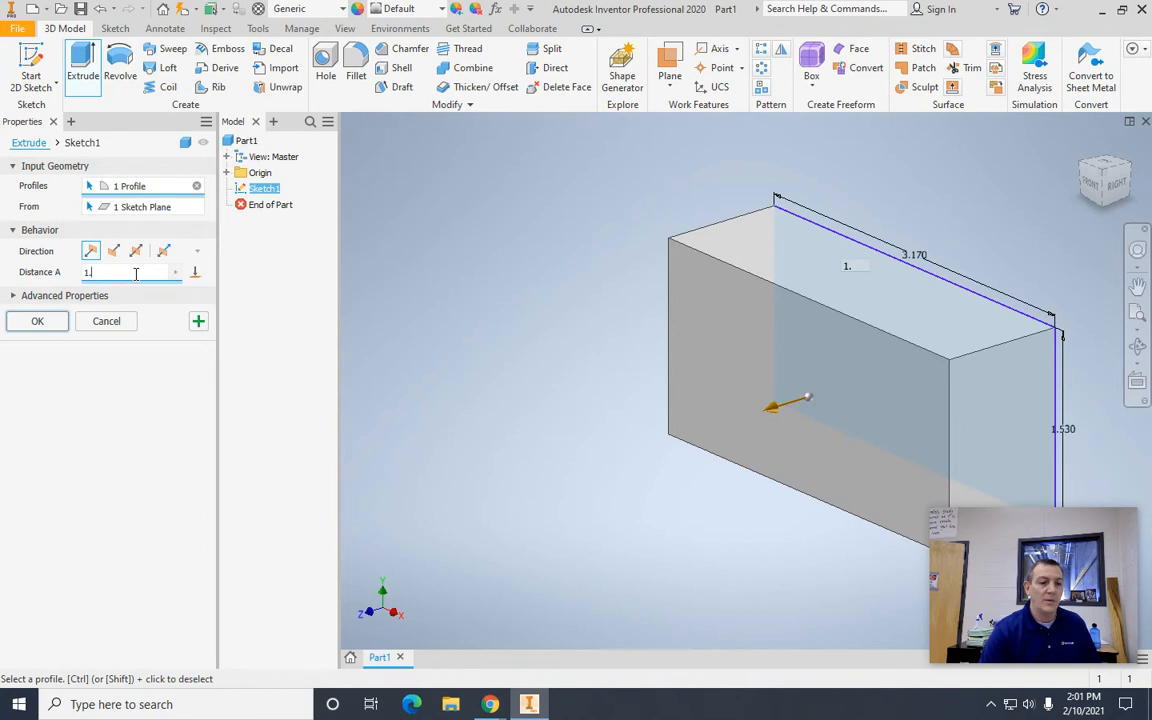
type("3.17")
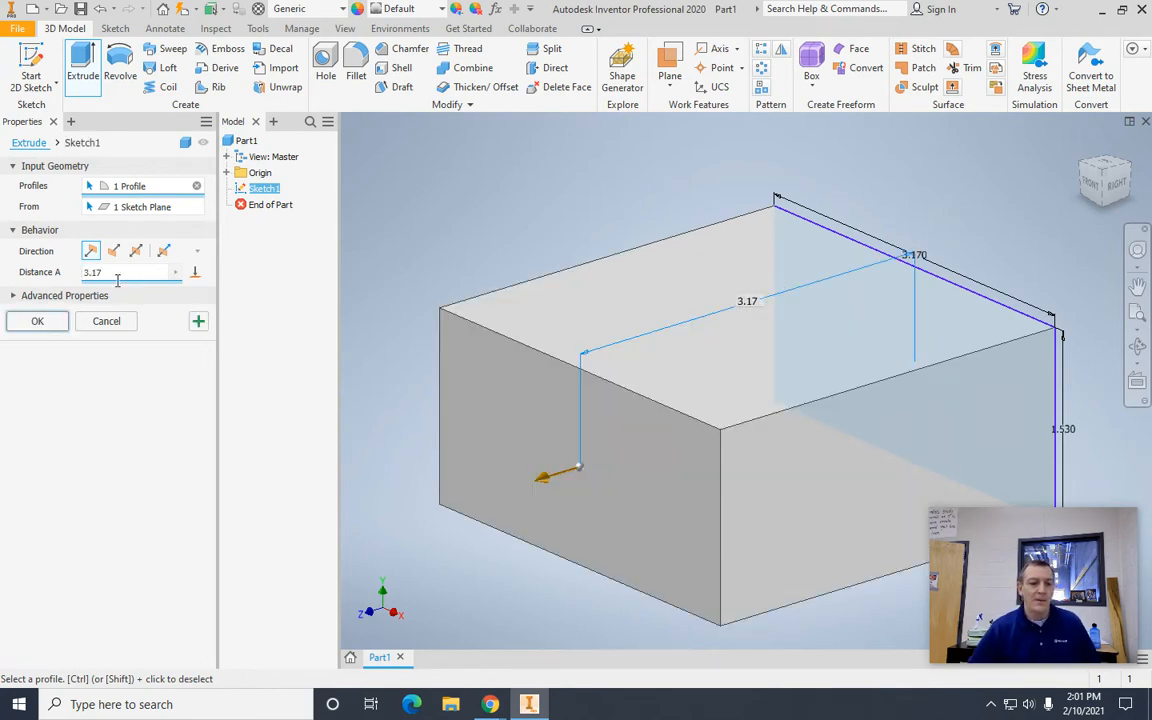
left_click(38, 322)
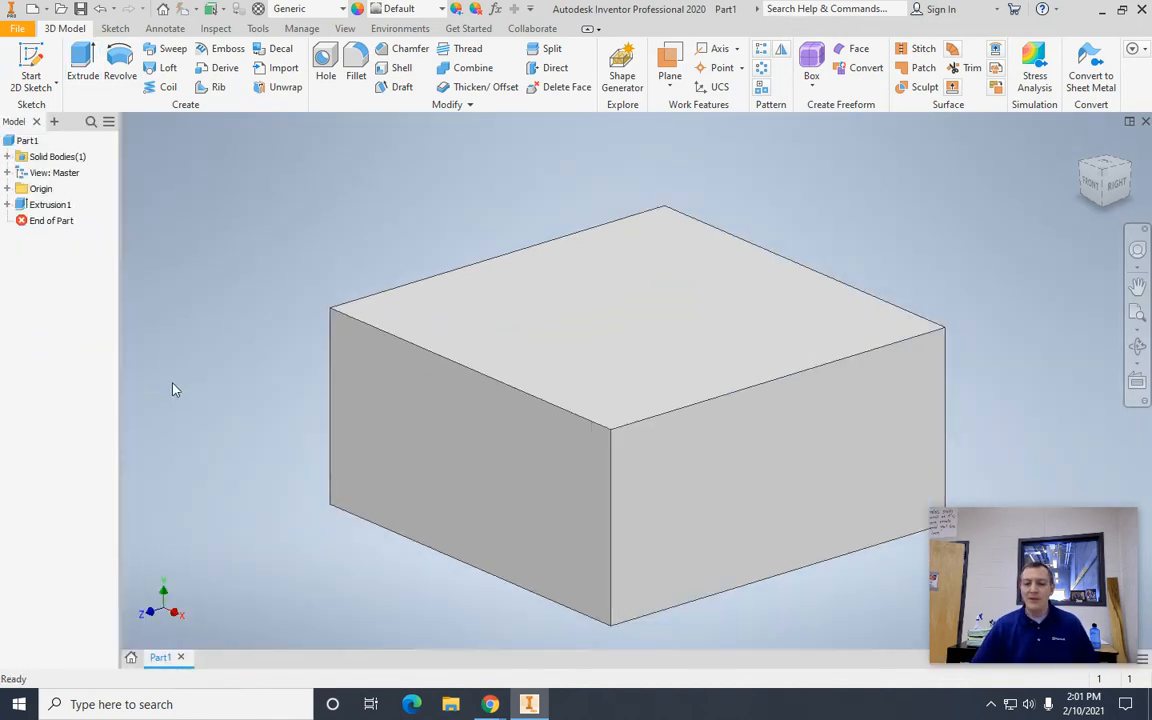
Step: Start a sketch on the block's front face and draw a rectangle 2.4 in wide and 0.93 in high inside it
left_click(1083, 152)
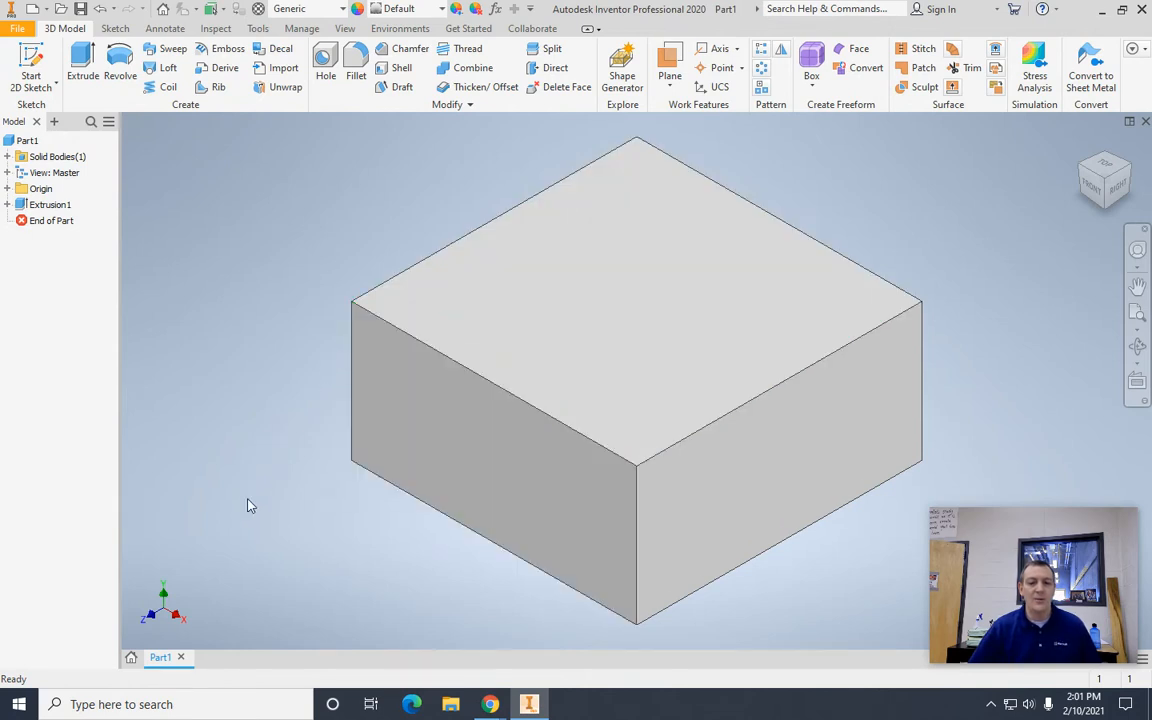
left_click(455, 443)
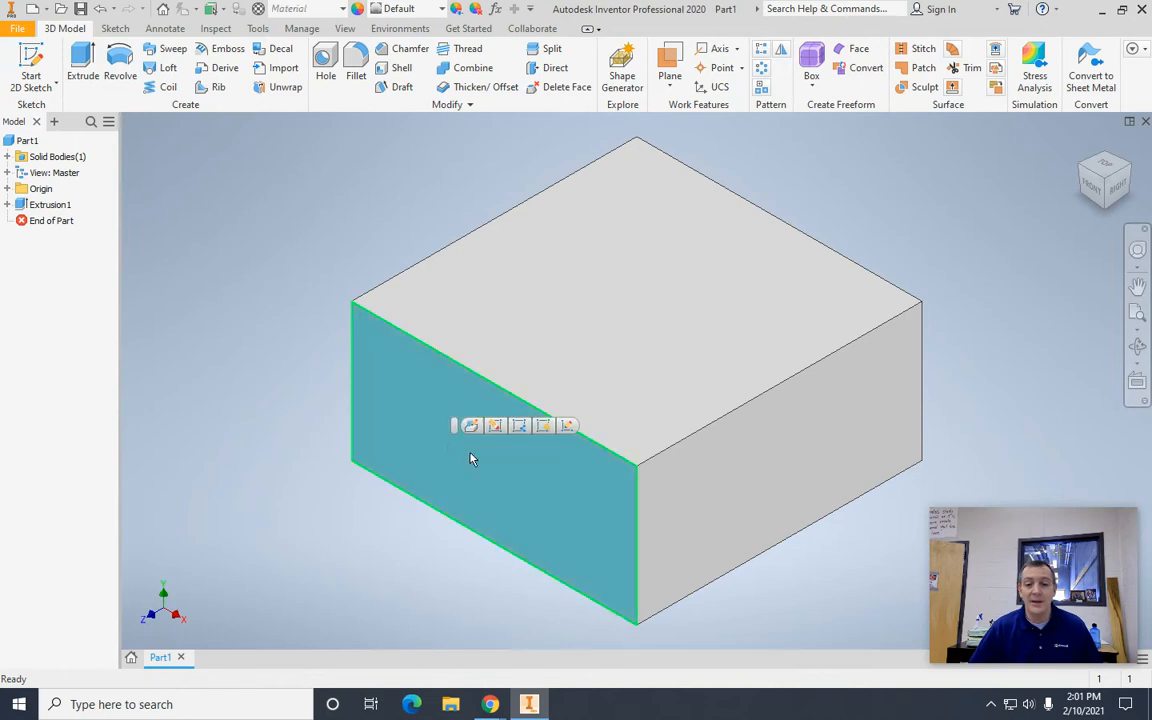
left_click(567, 426)
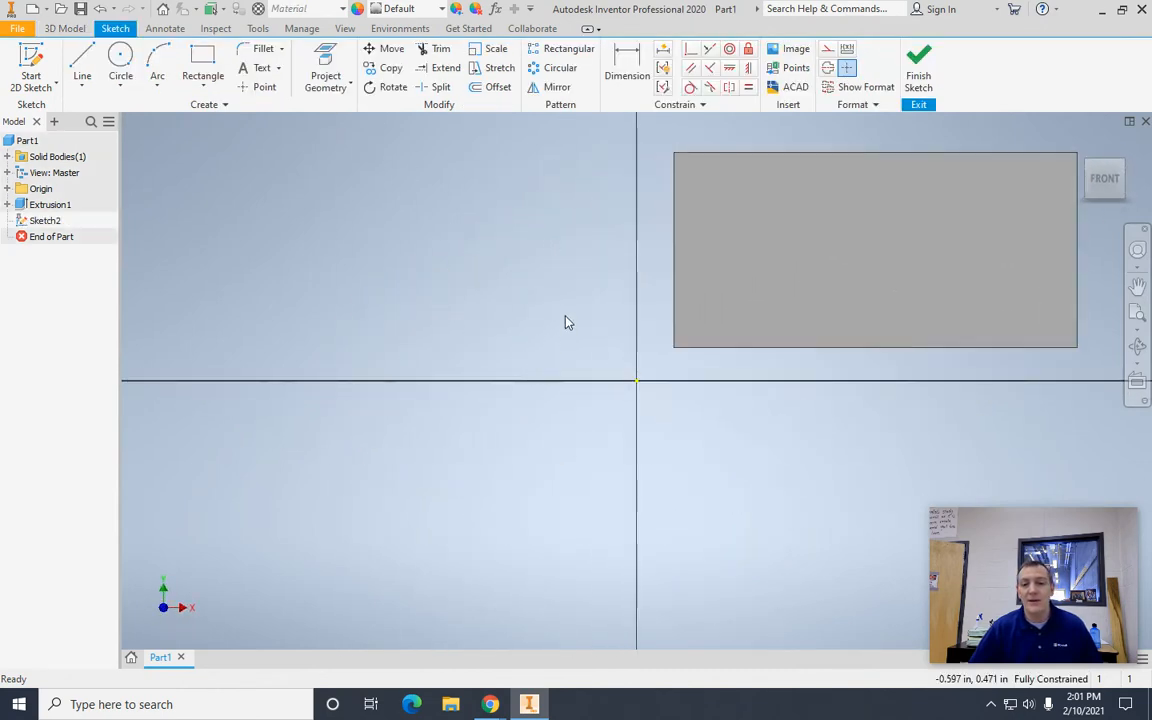
middle_click_drag(570, 313, 265, 414)
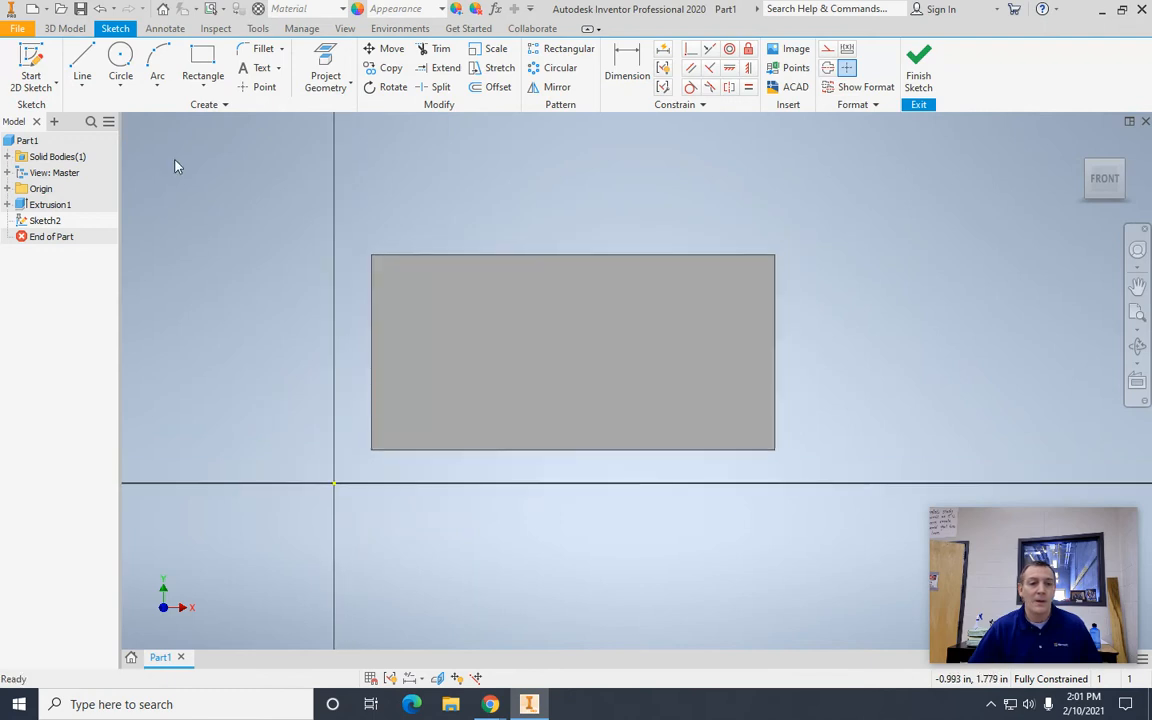
left_click(203, 63)
left_click(424, 409)
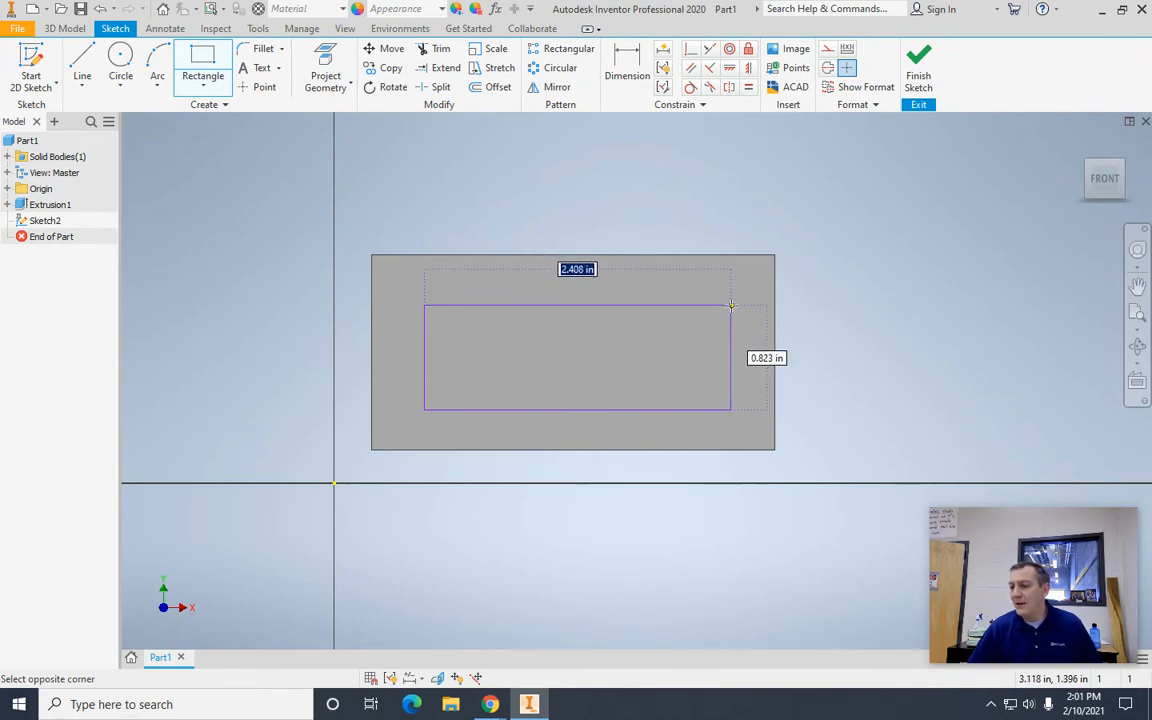
type("2.4")
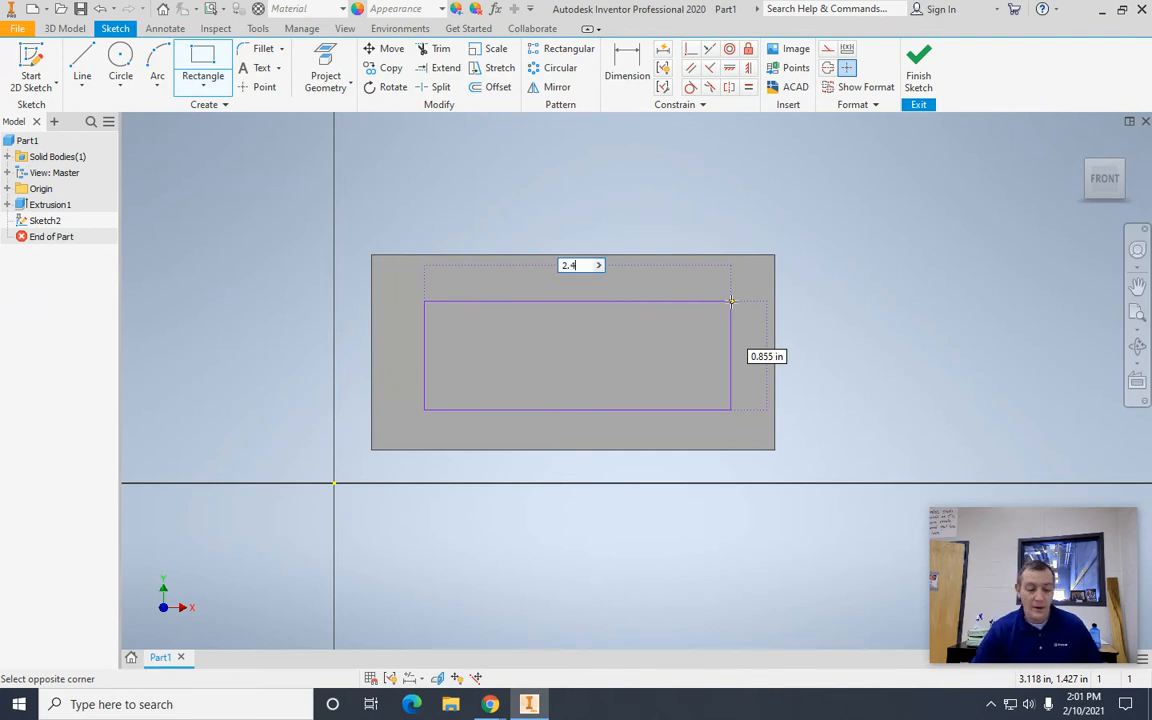
key("Tab")
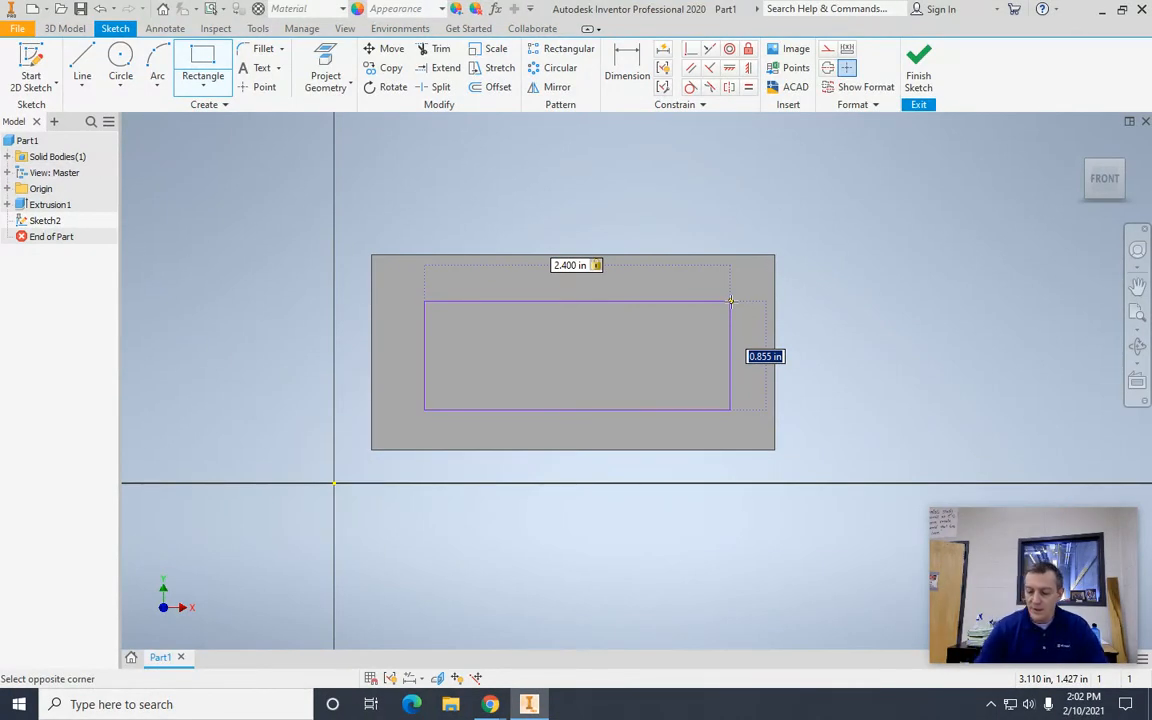
type(".93")
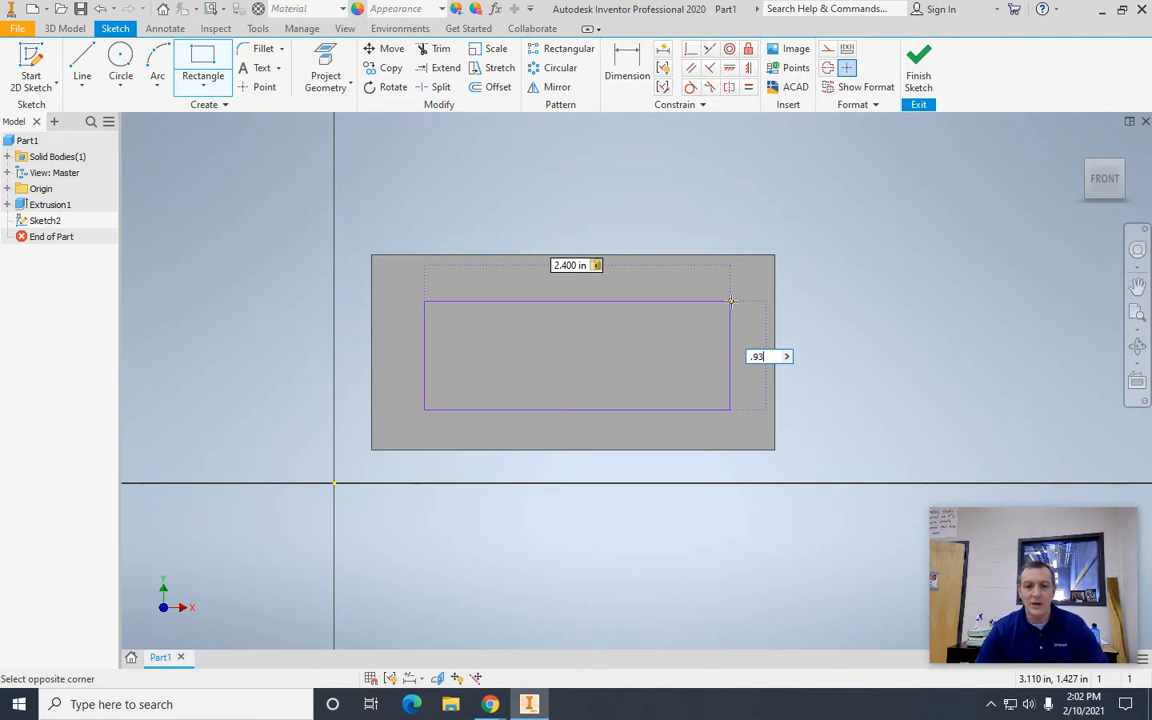
key("Return")
key("Escape")
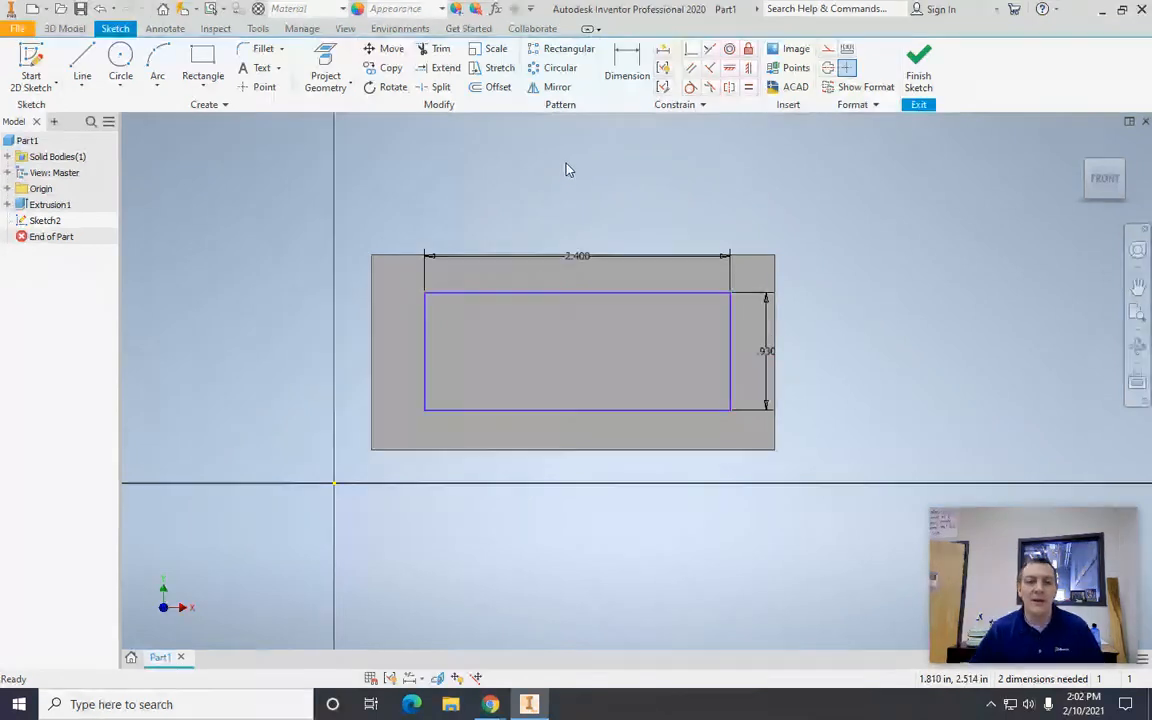
Step: Dimension the rectangle's top edge 0.30 in below the block's top edge
left_click(624, 68)
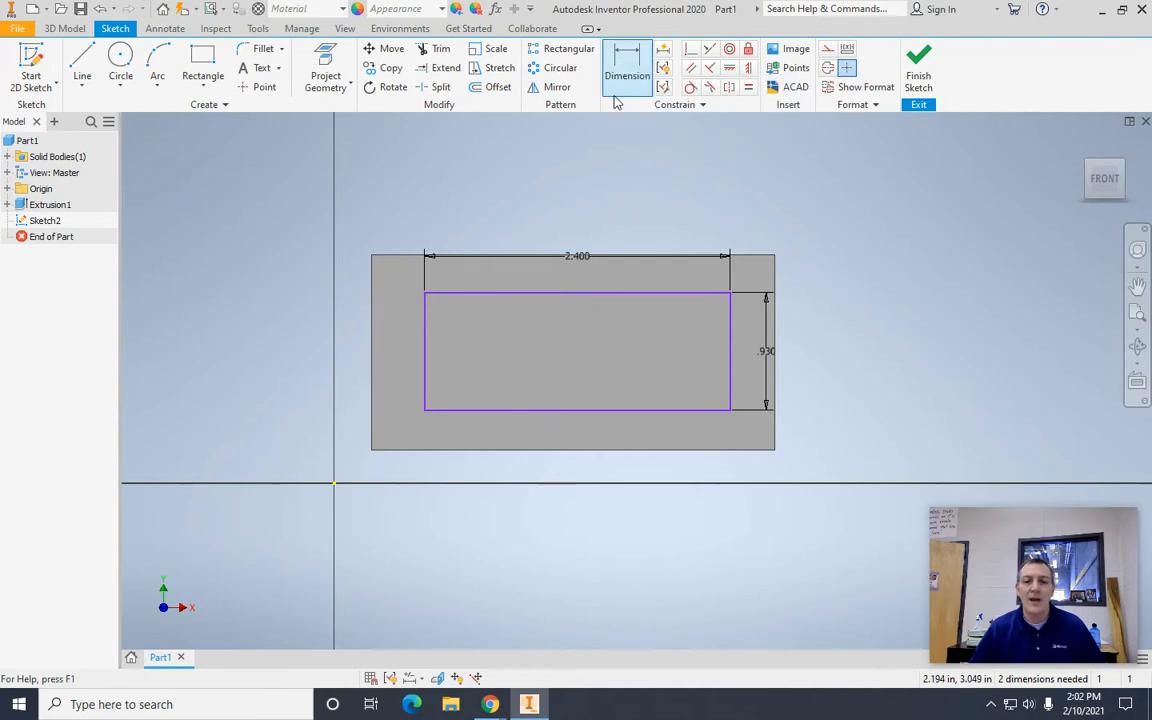
left_click(639, 294)
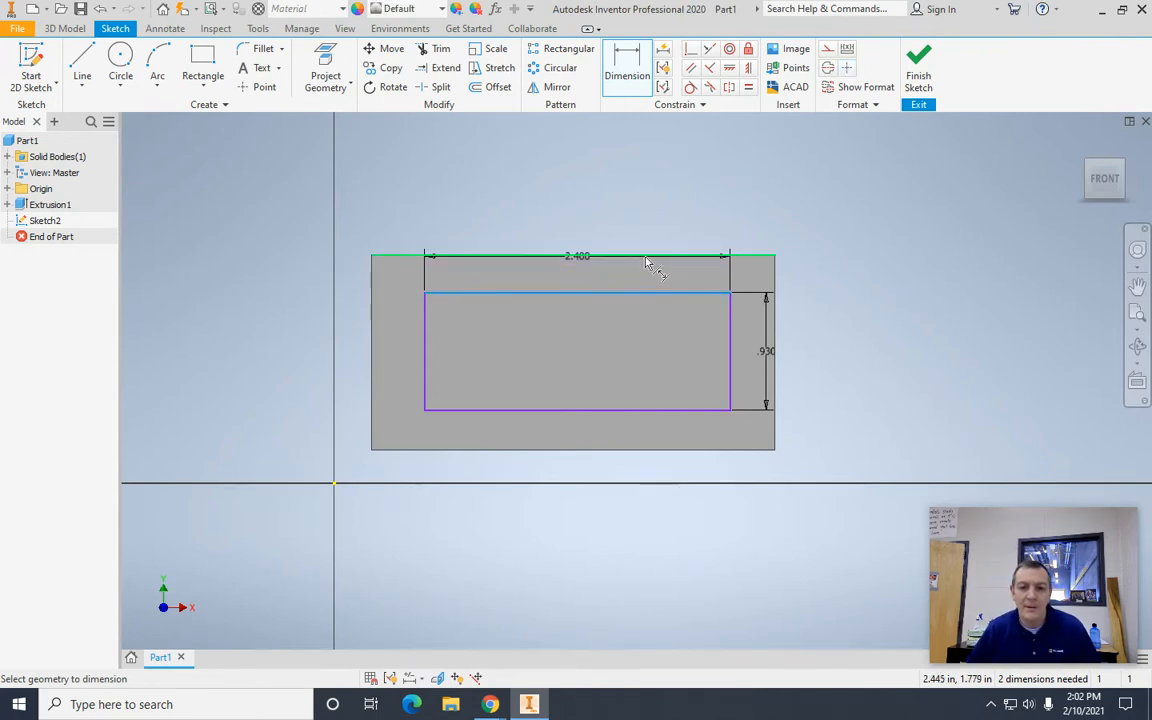
left_click(646, 258)
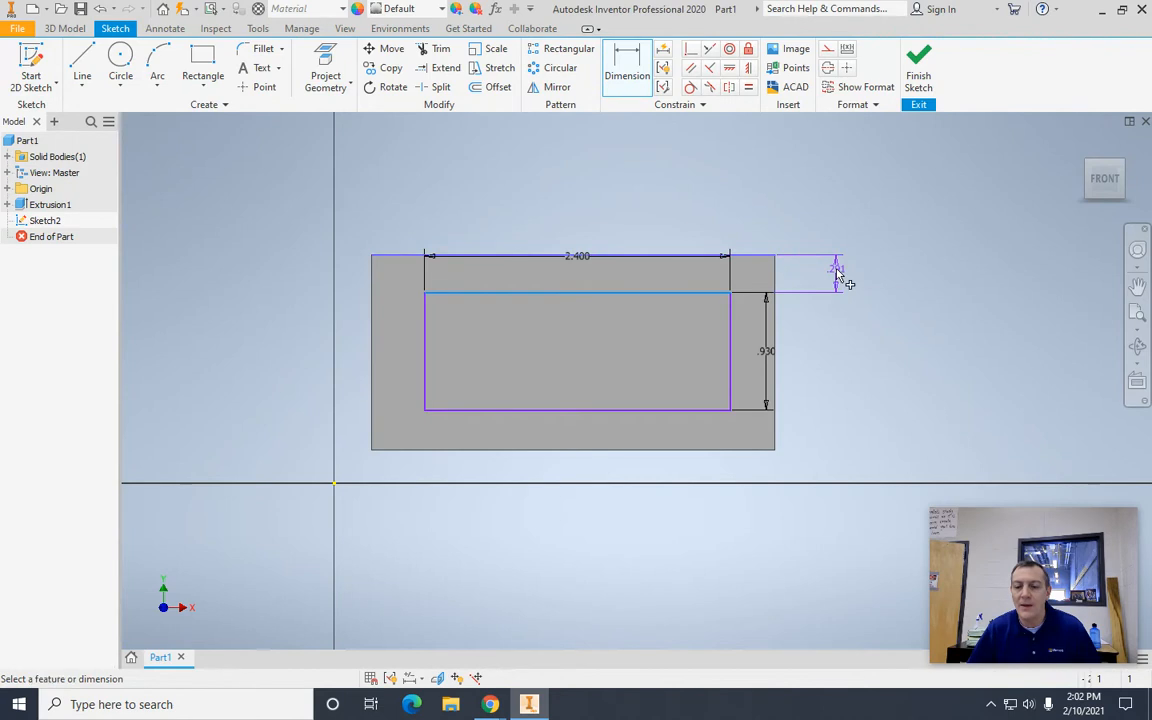
left_click(838, 272)
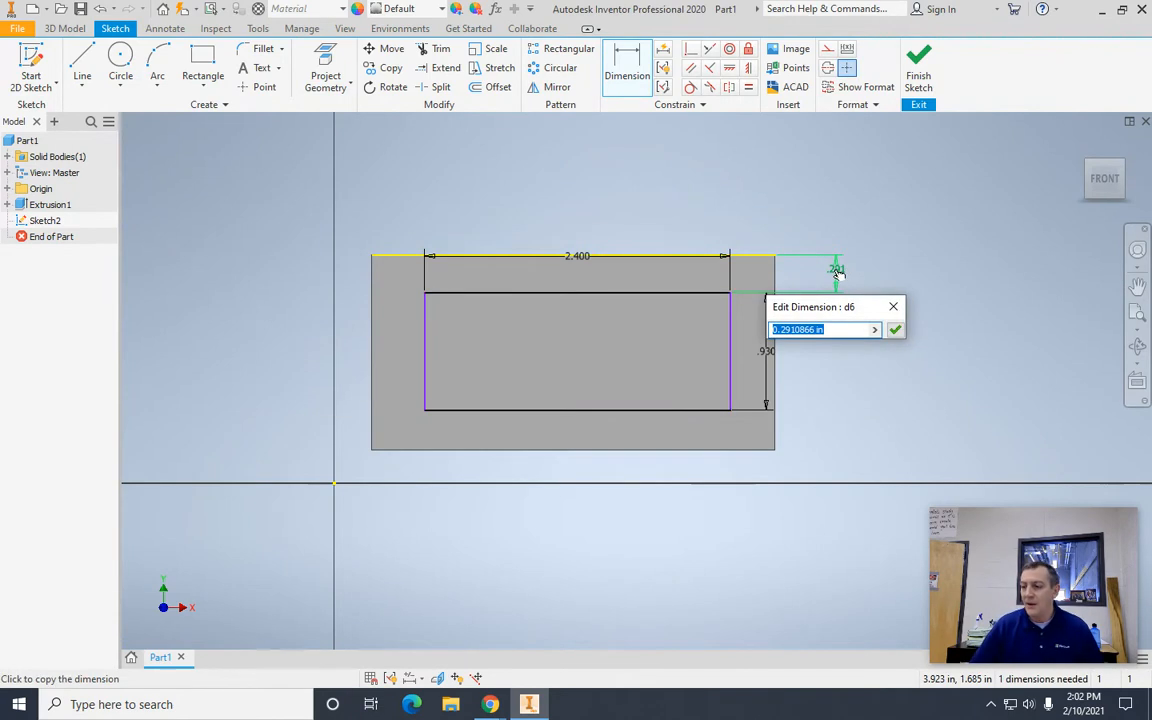
type(".")
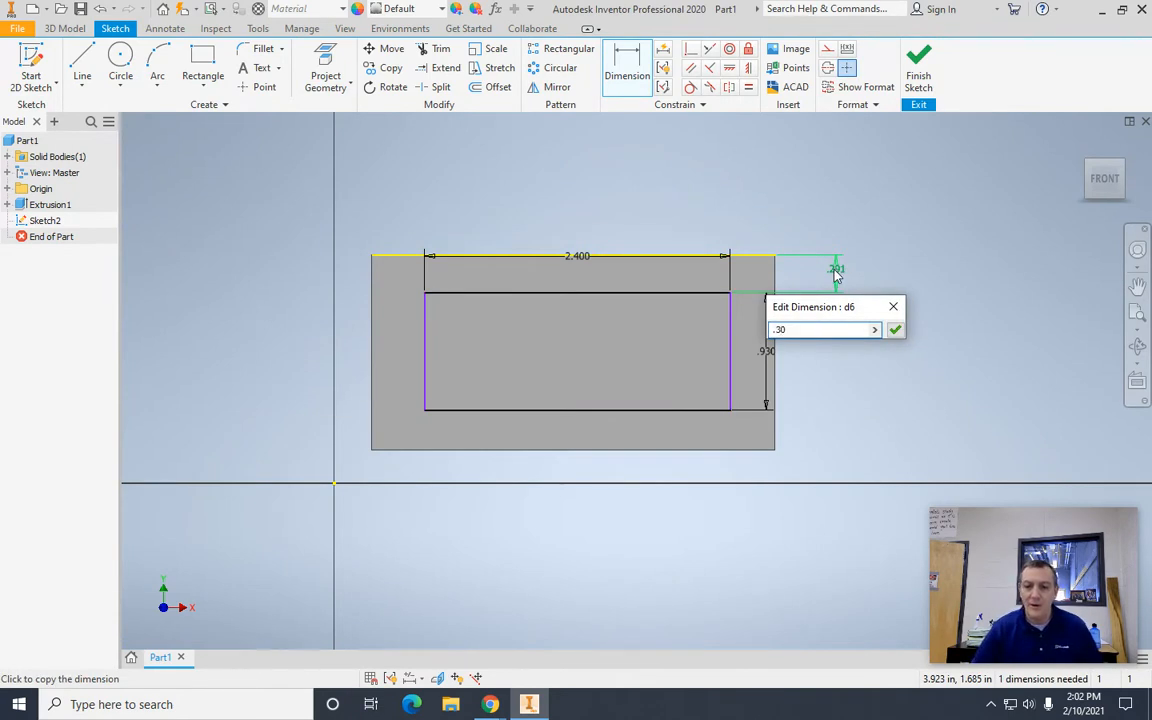
type("30")
key("Return")
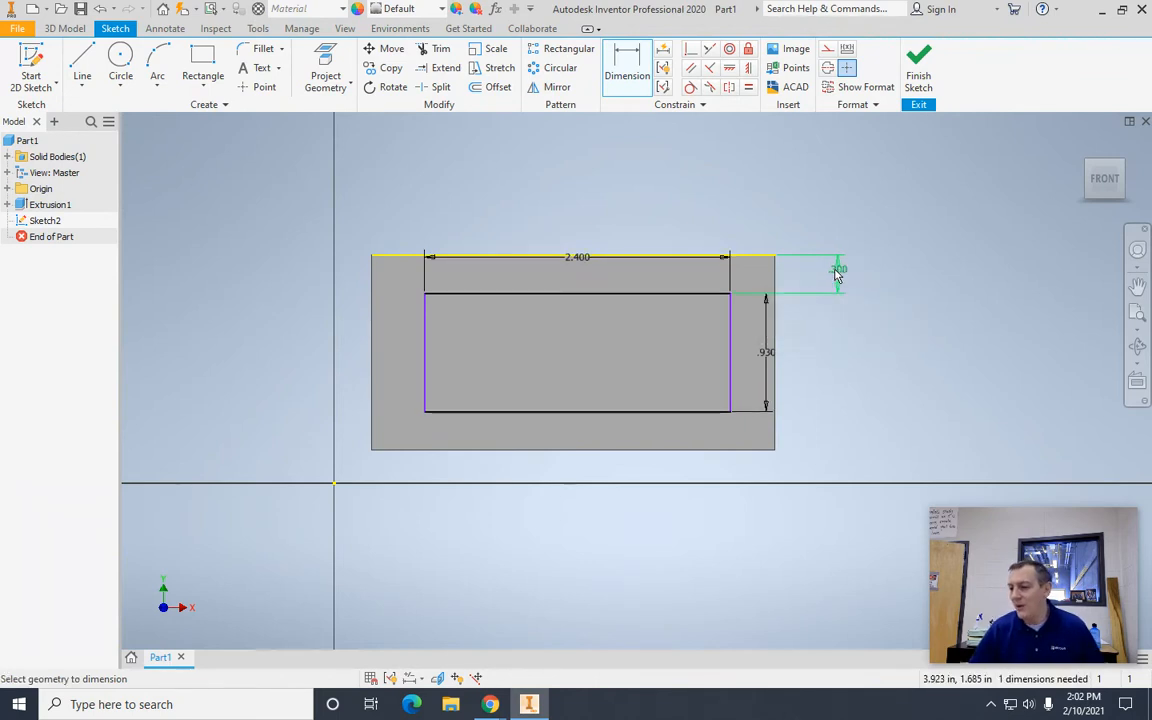
left_click(837, 275)
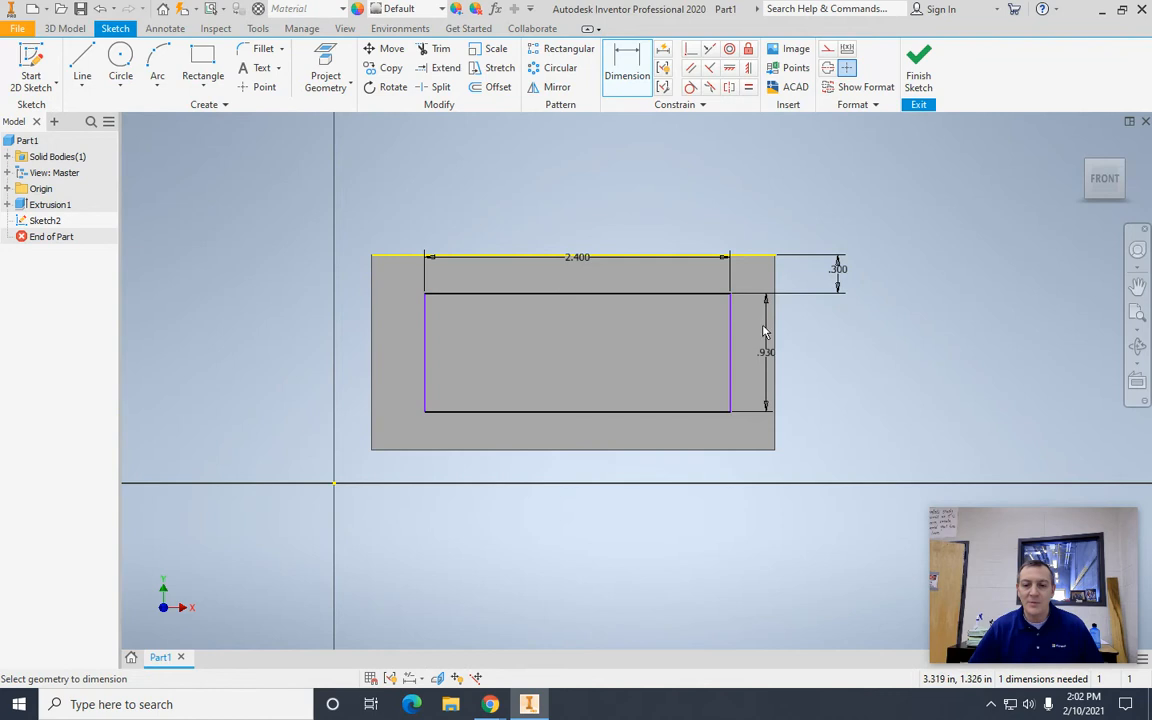
Step: Dimension the rectangle's right side 0.39 in from the block's right edge
left_click(731, 340)
left_click(776, 335)
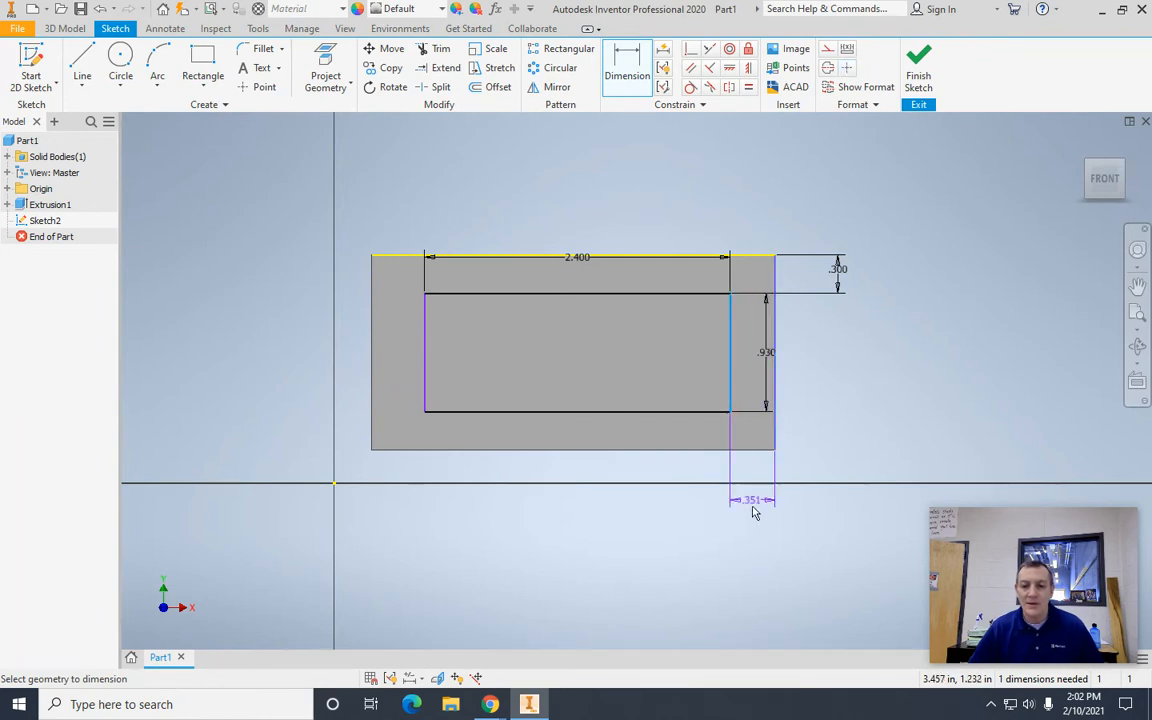
left_click(756, 519)
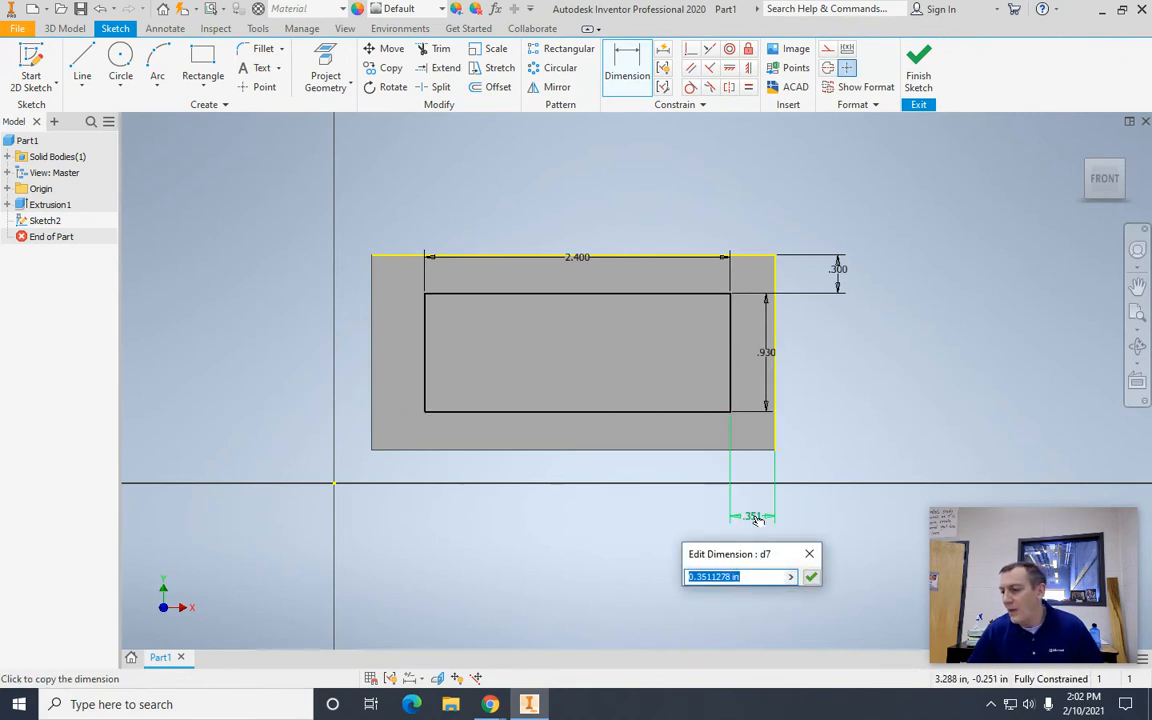
type(".")
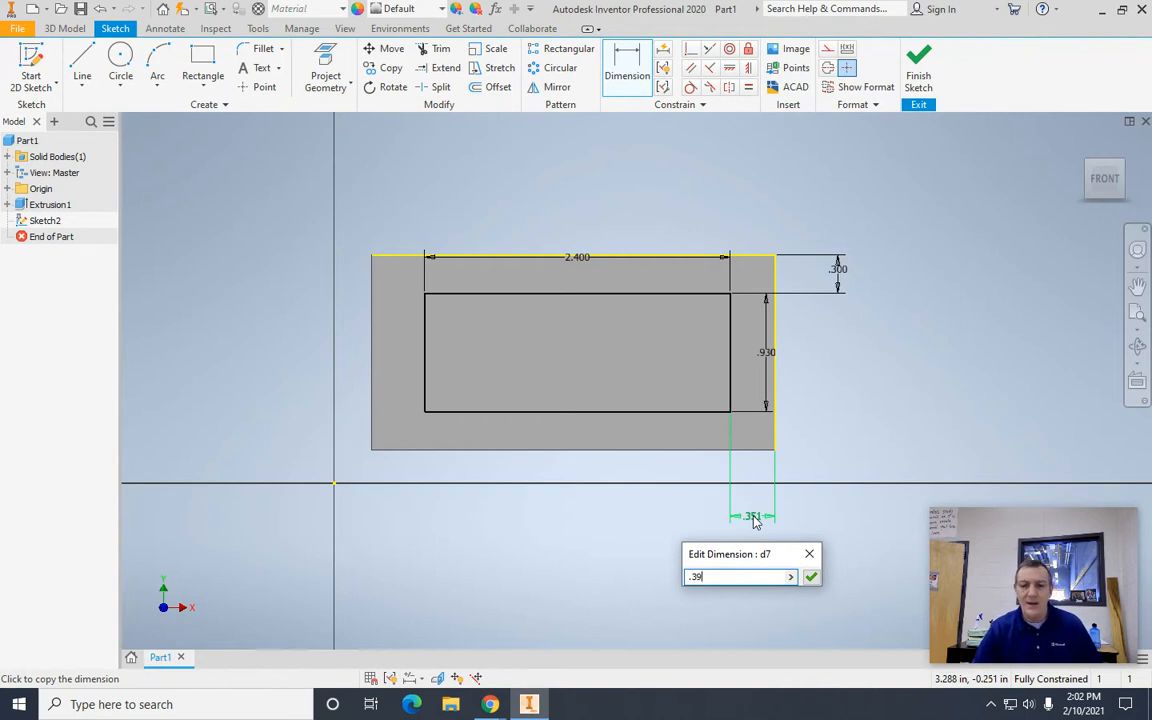
type("39")
key("Return")
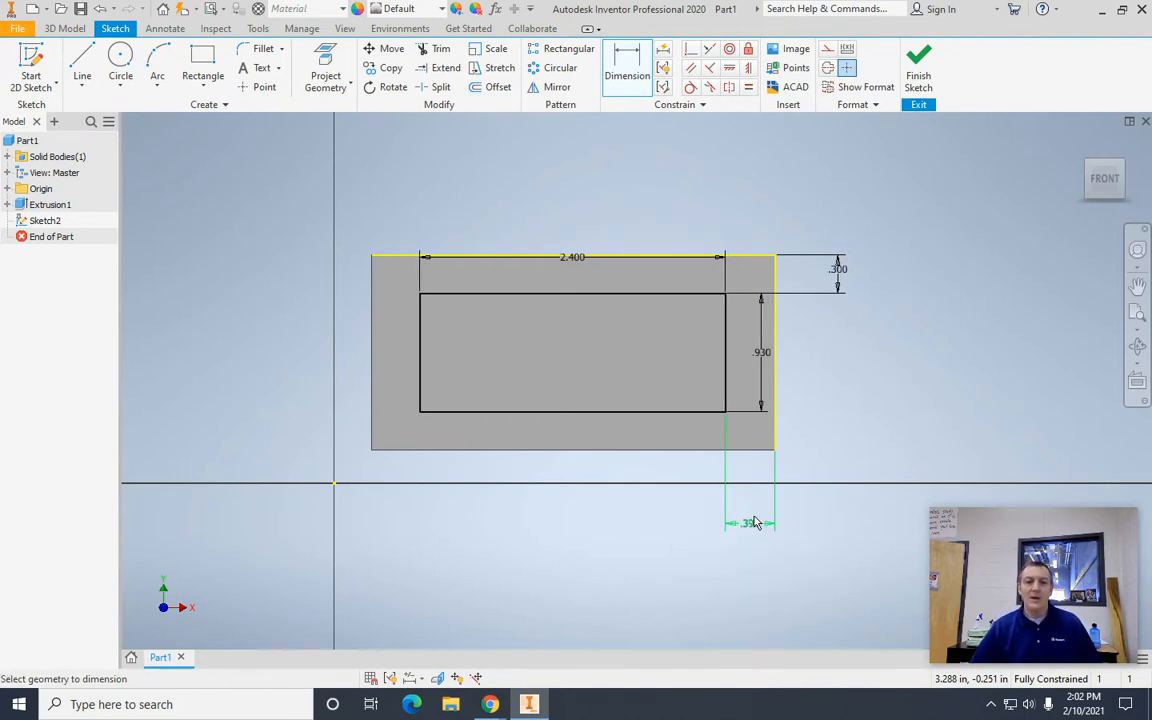
Step: Finish the sketch and extrude the rectangle as a cut 0.57 in deep into the block's front face
left_click(919, 70)
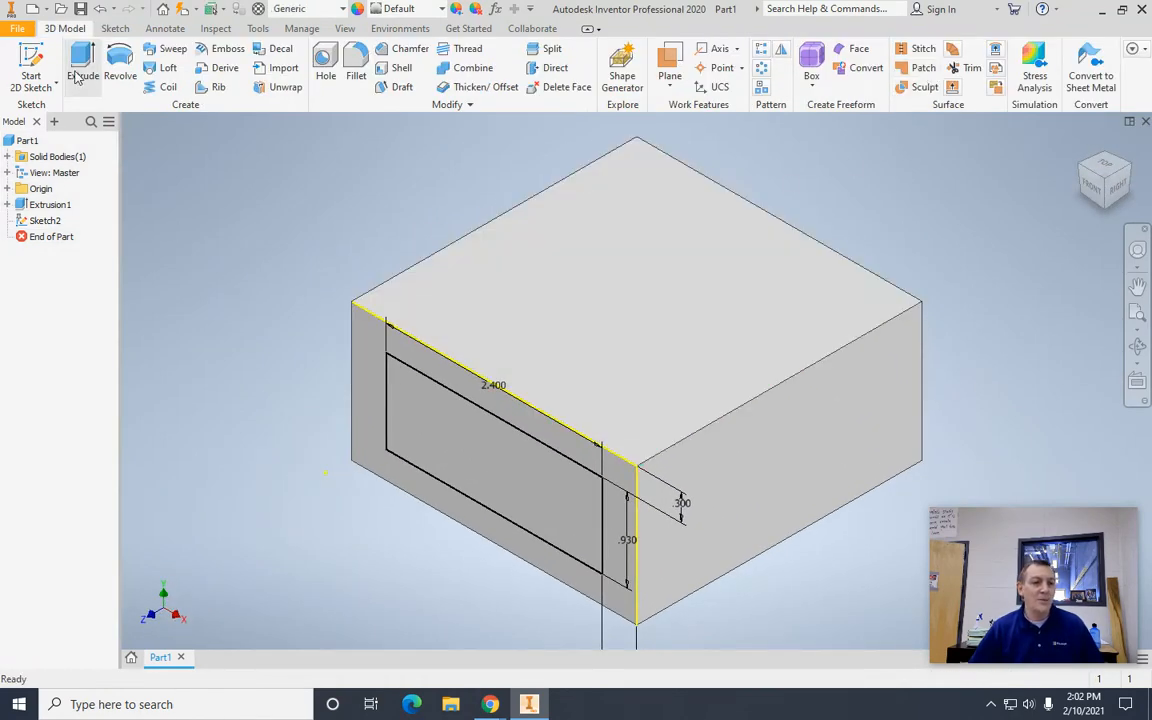
left_click(78, 78)
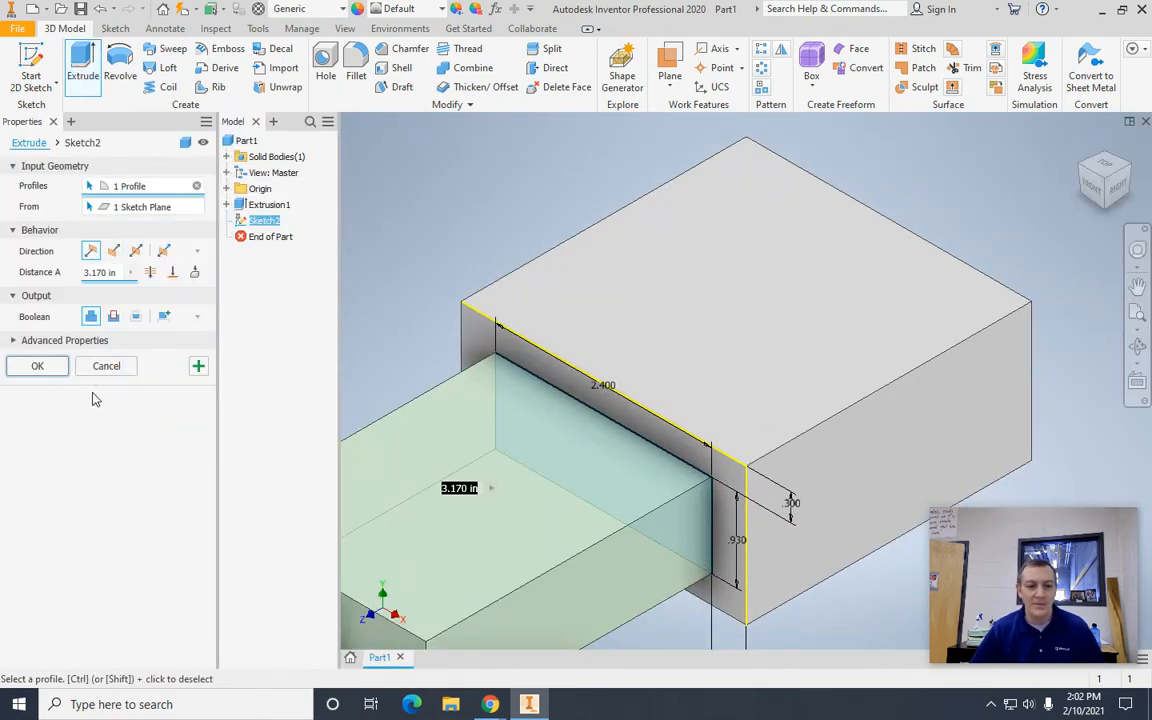
left_click(113, 317)
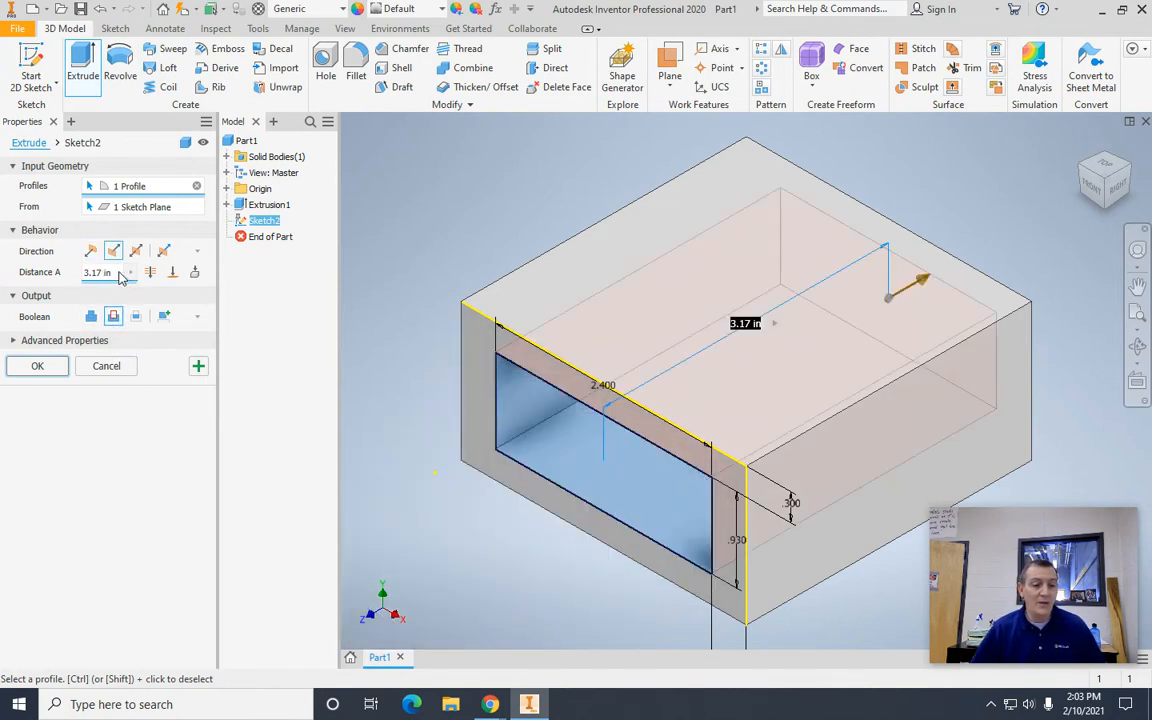
key("BackSpace")
key("BackSpace")
key("BackSpace")
key("BackSpace")
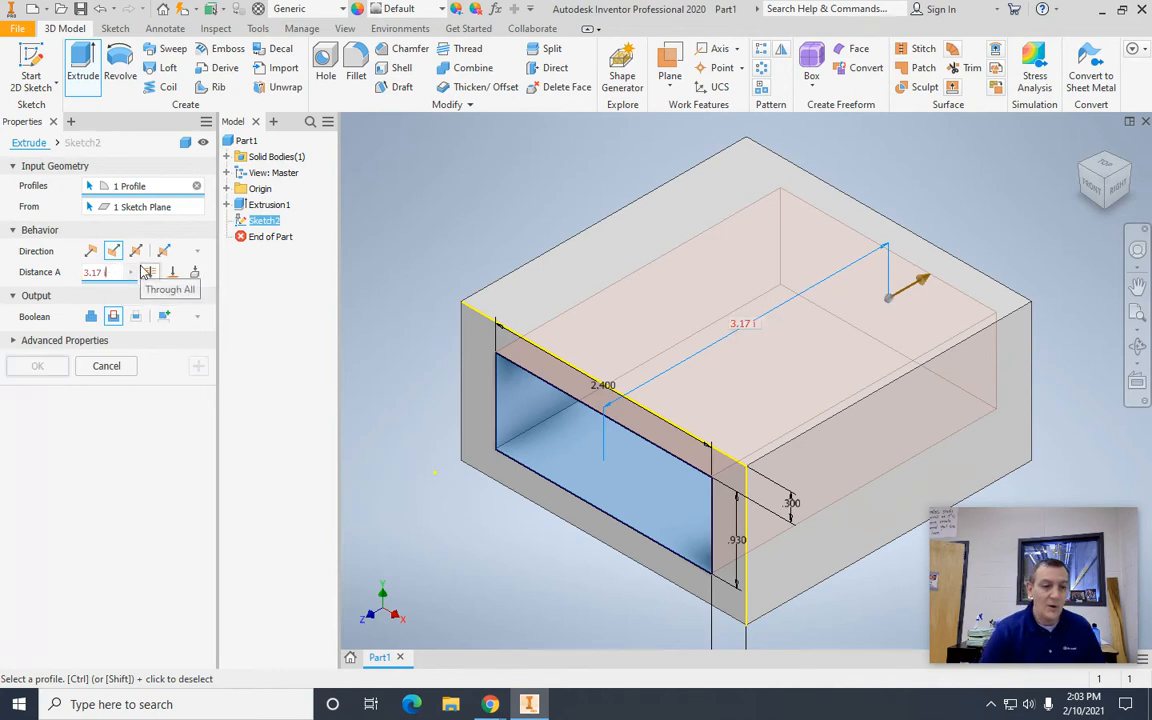
key("BackSpace")
key("BackSpace")
key("BackSpace")
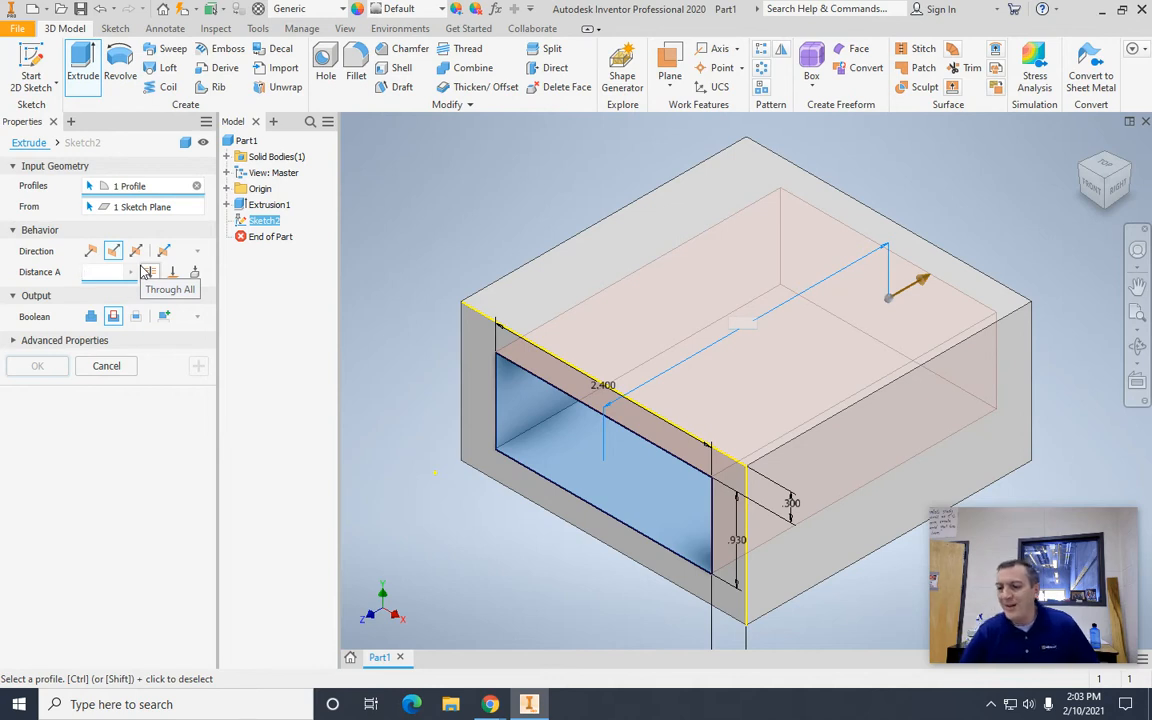
type(".57")
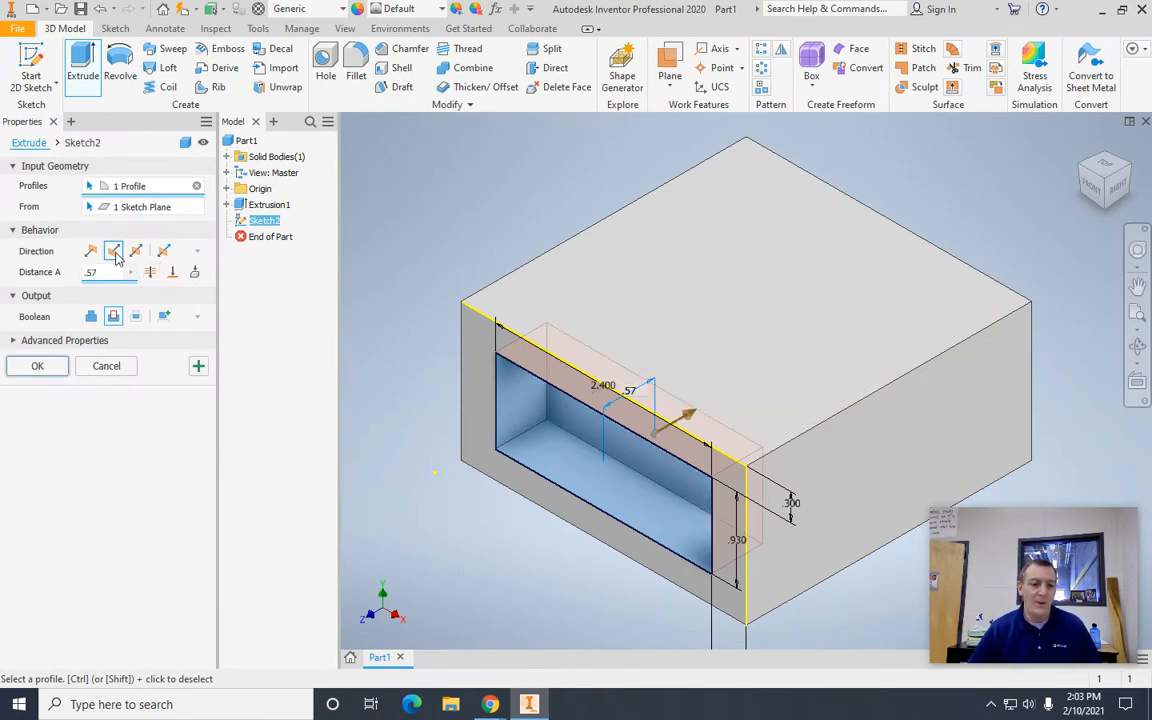
left_click(37, 367)
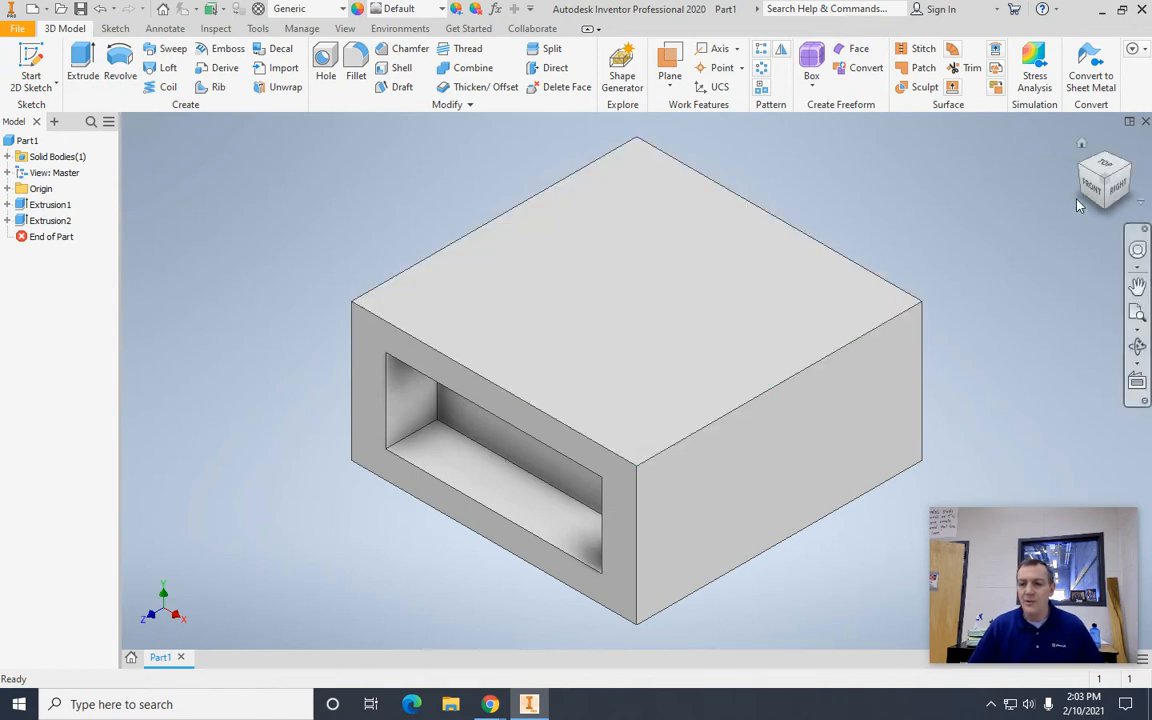
Step: Start a 2D sketch on the block's back face, opposite the front pocket
left_click(1103, 190)
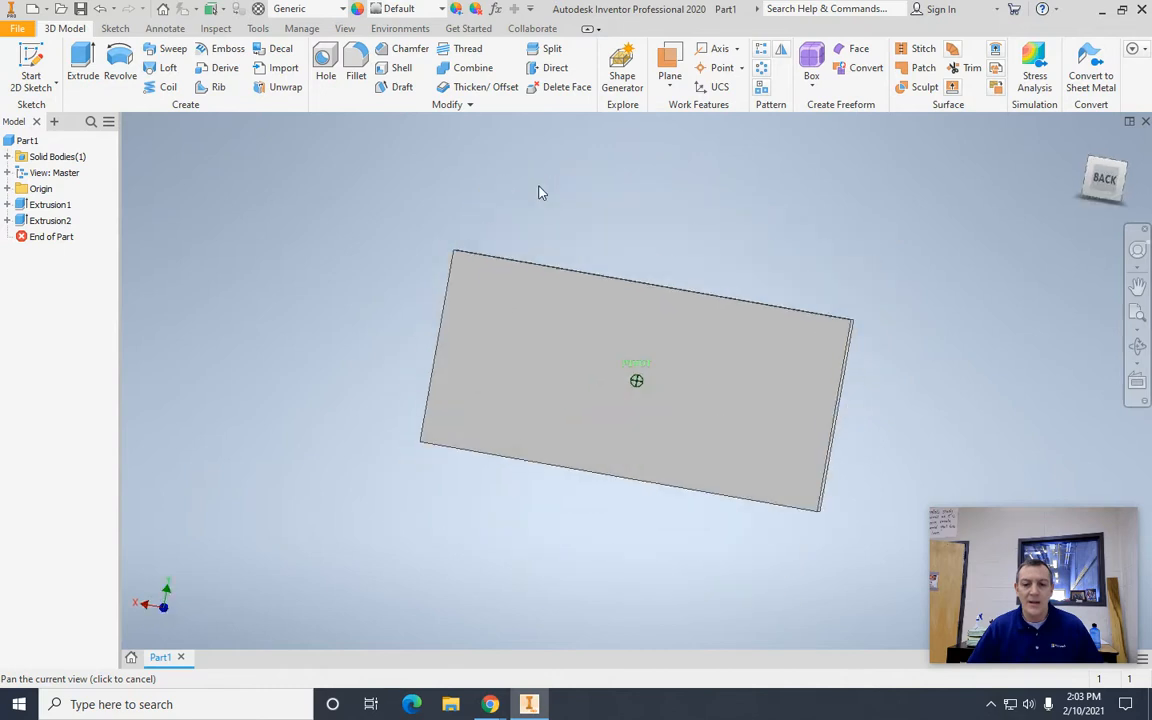
middle_click_drag(630, 197, 648, 244, "shift")
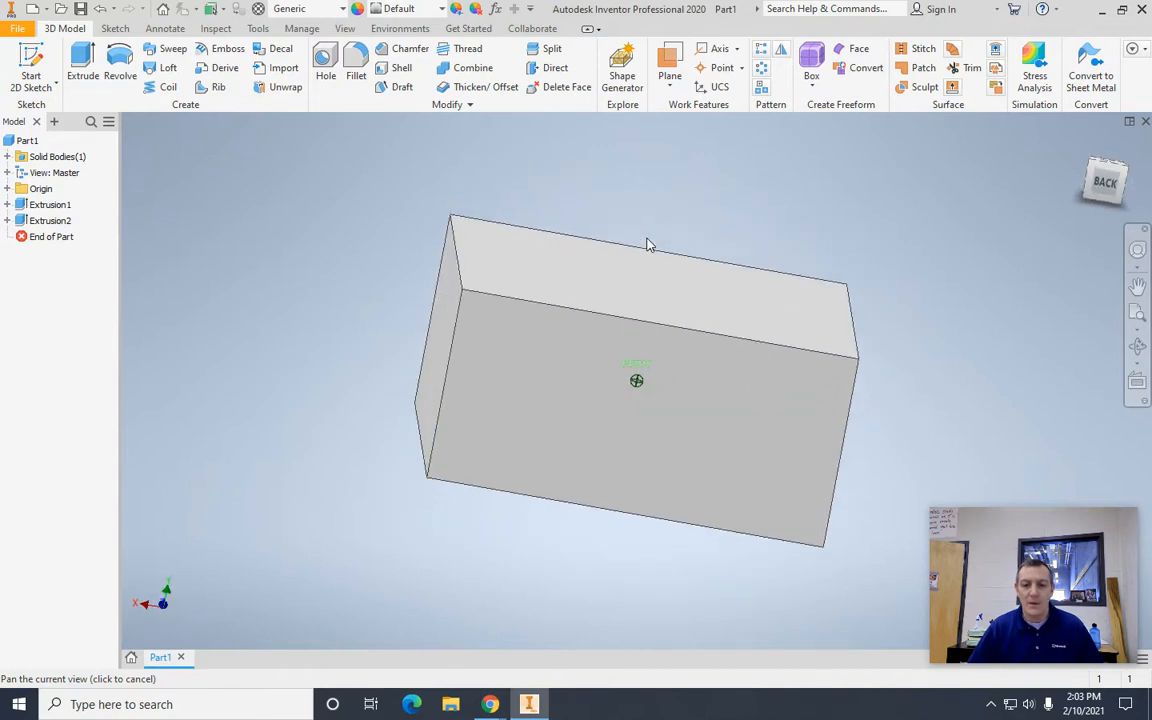
left_click(643, 440)
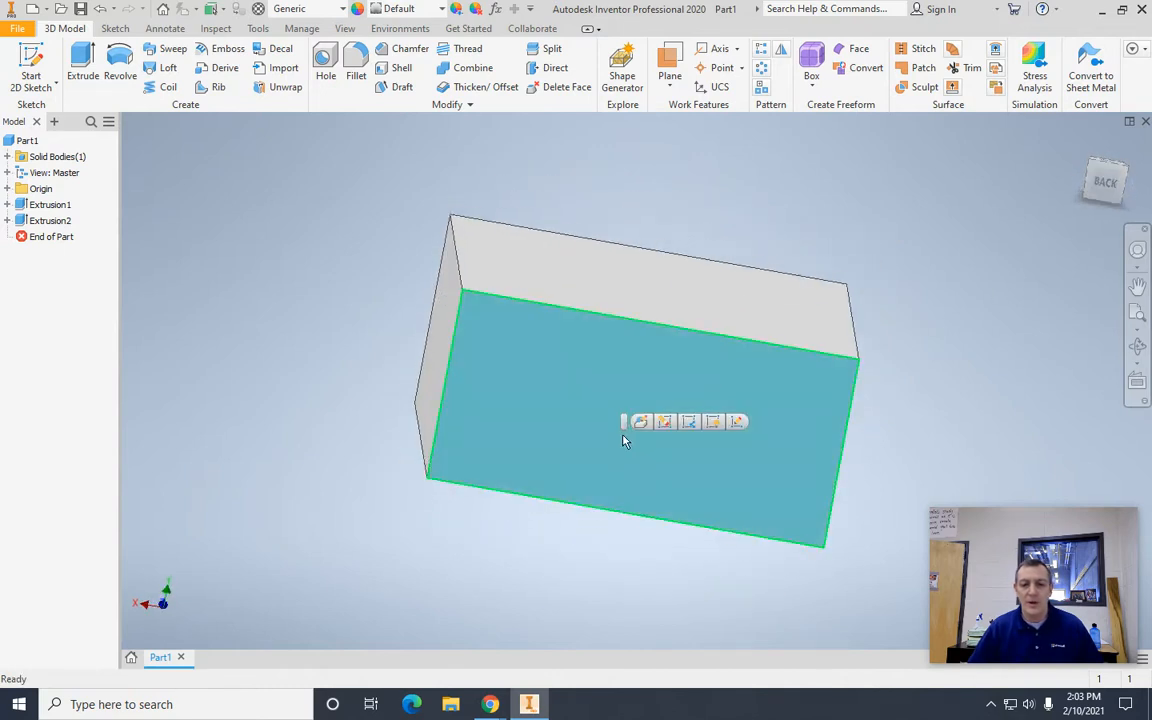
left_click(737, 424)
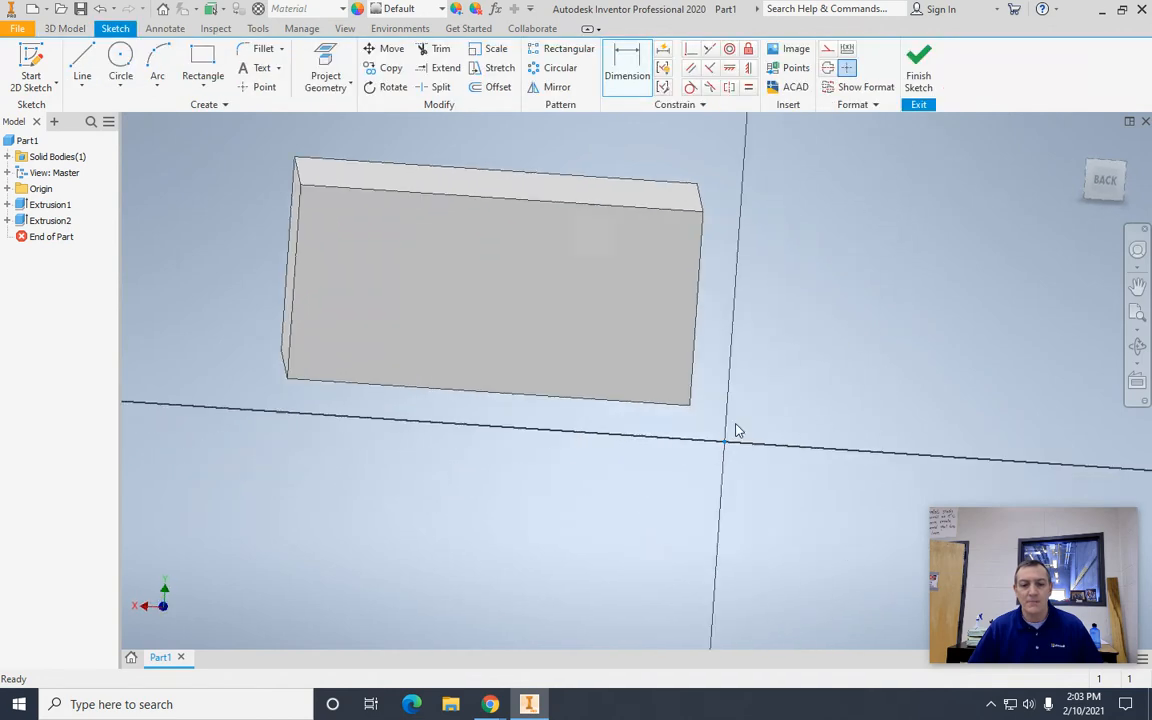
middle_click_drag(758, 315, 923, 468)
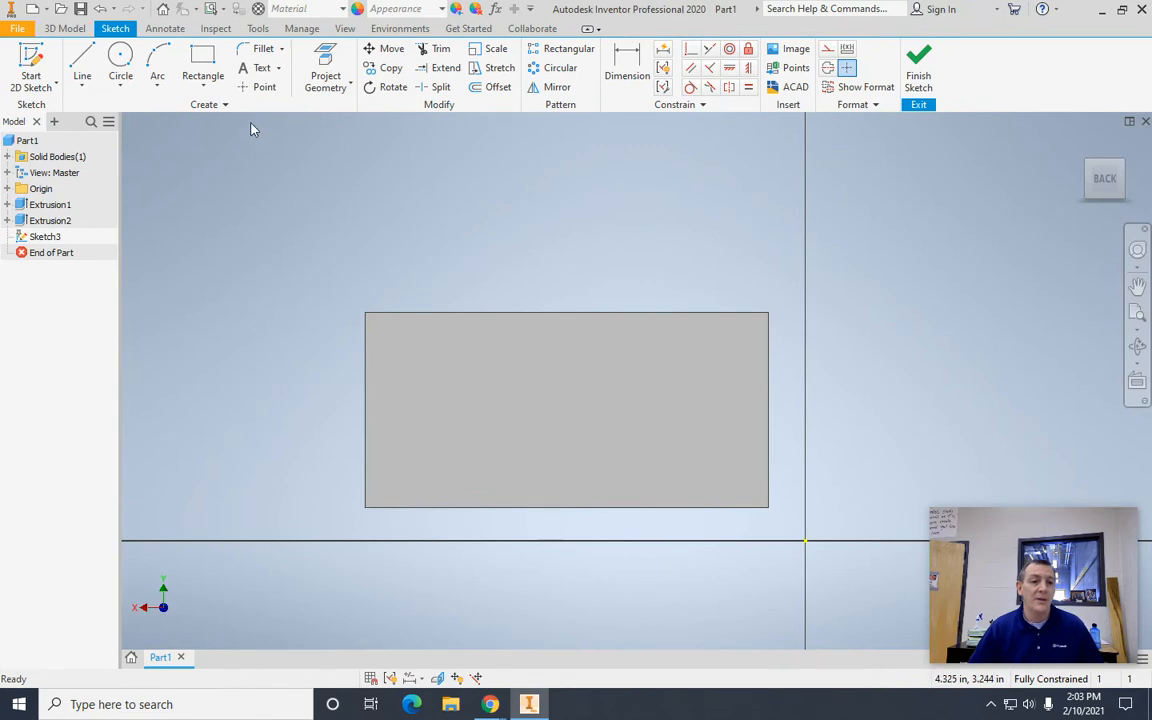
Step: Draw a rectangle 2.5 in wide and 1 in high inside the block's back face
left_click(203, 57)
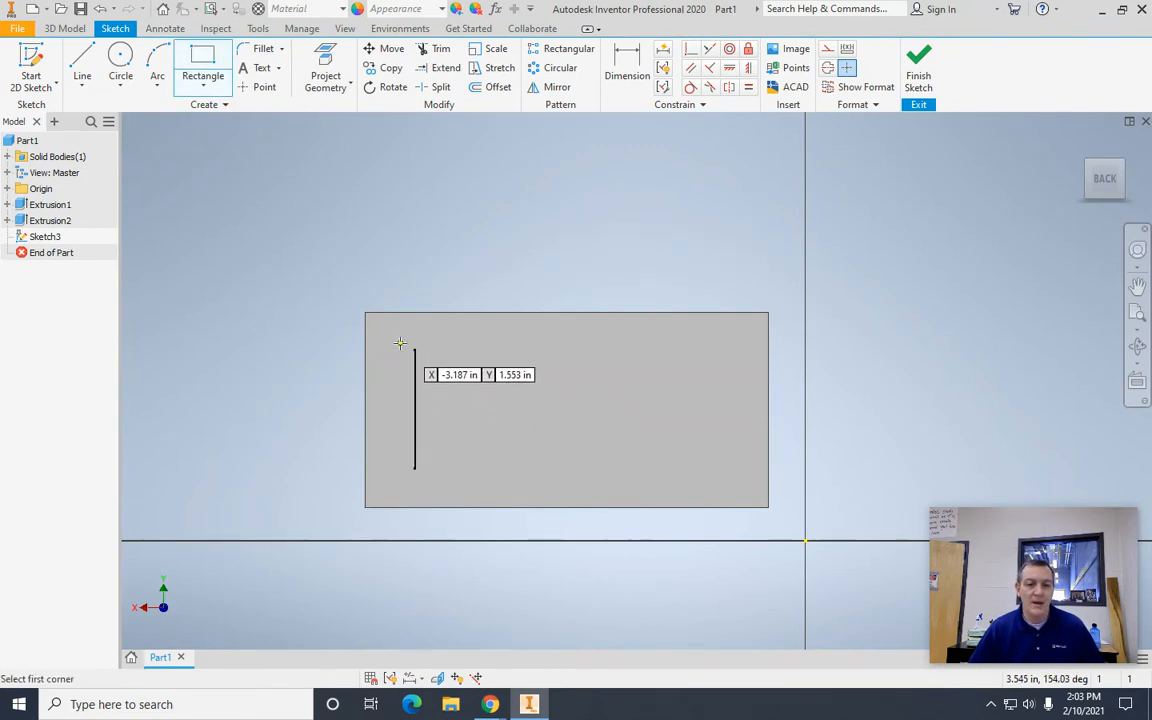
left_click(399, 343)
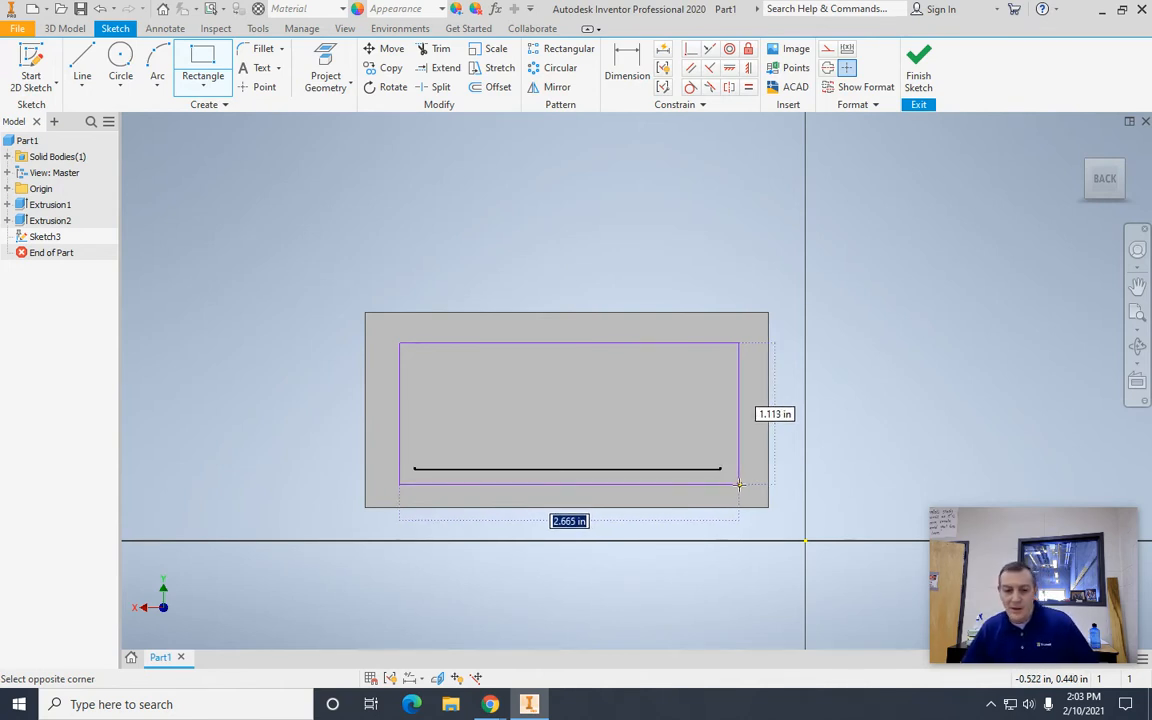
type("2.5")
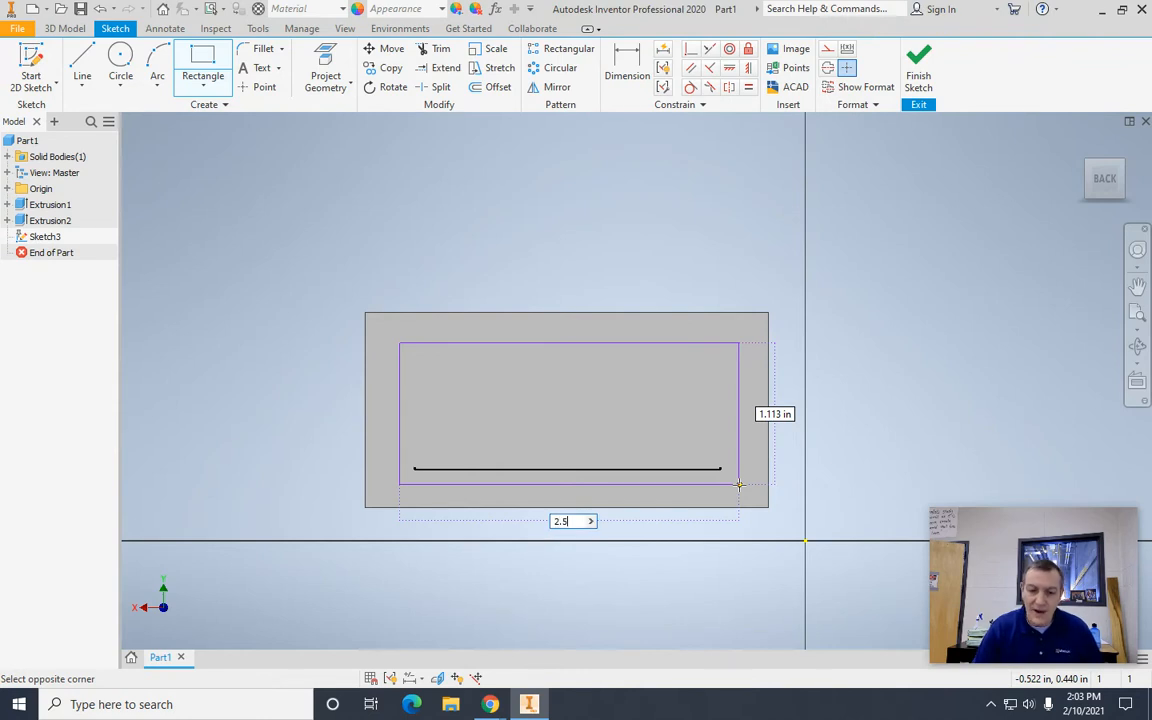
key("Tab")
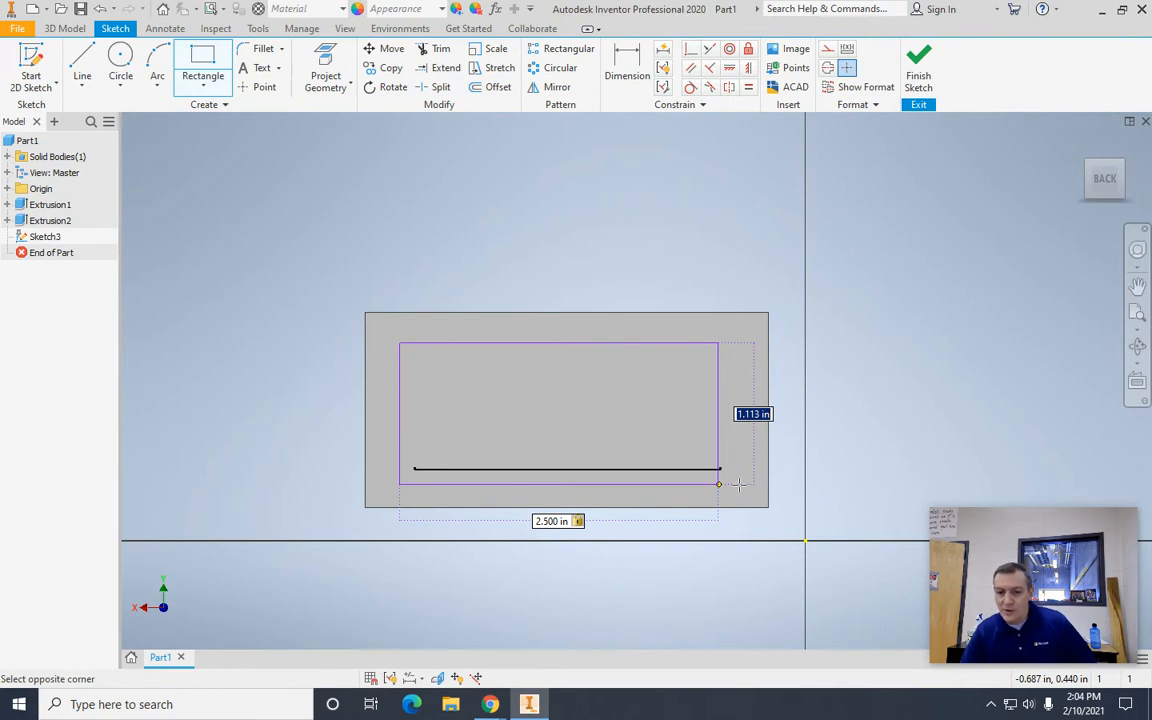
type("1")
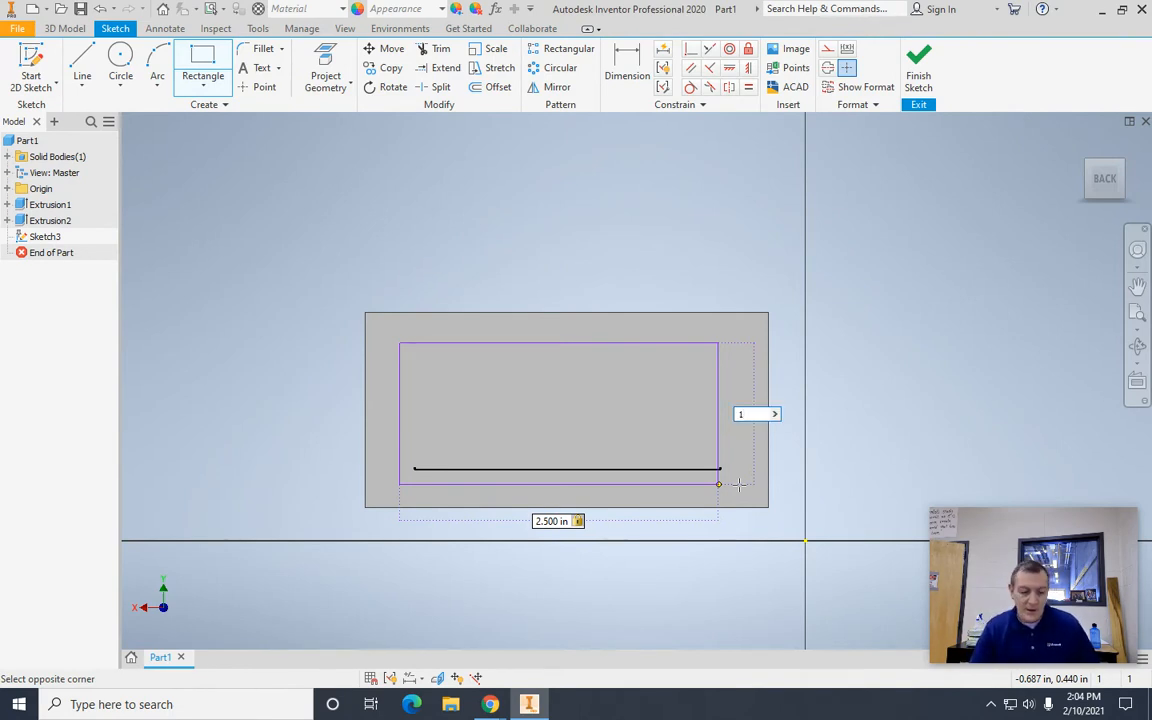
key("Tab")
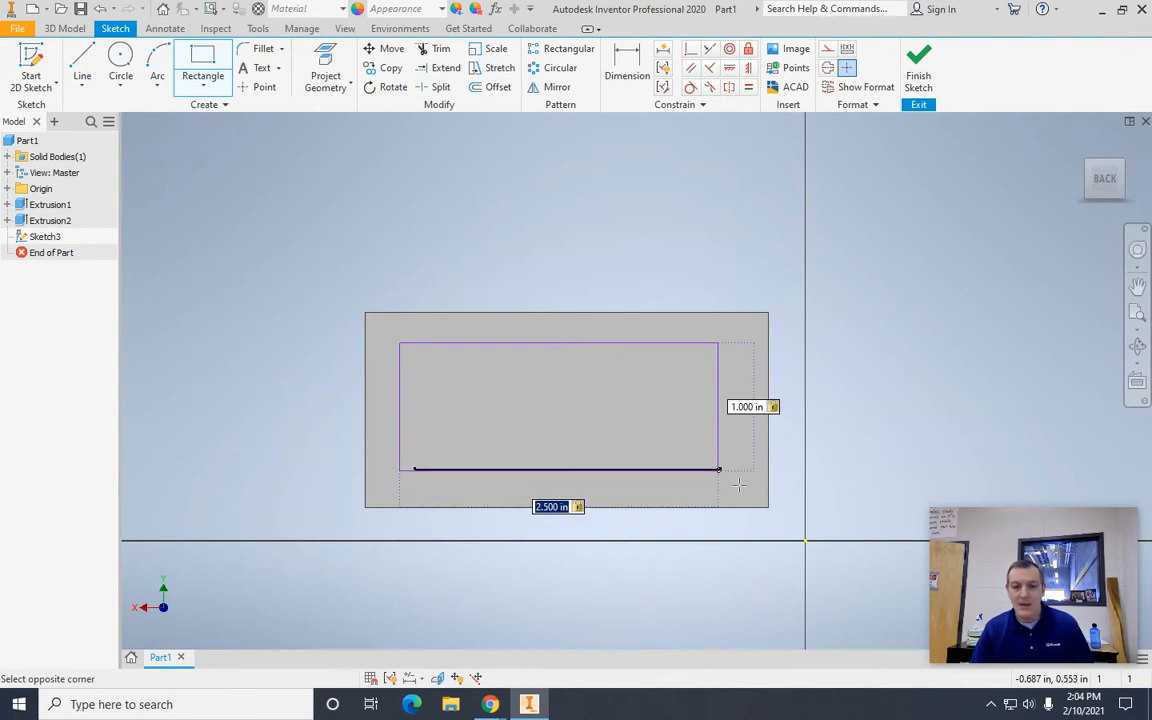
key("Return")
key("Escape")
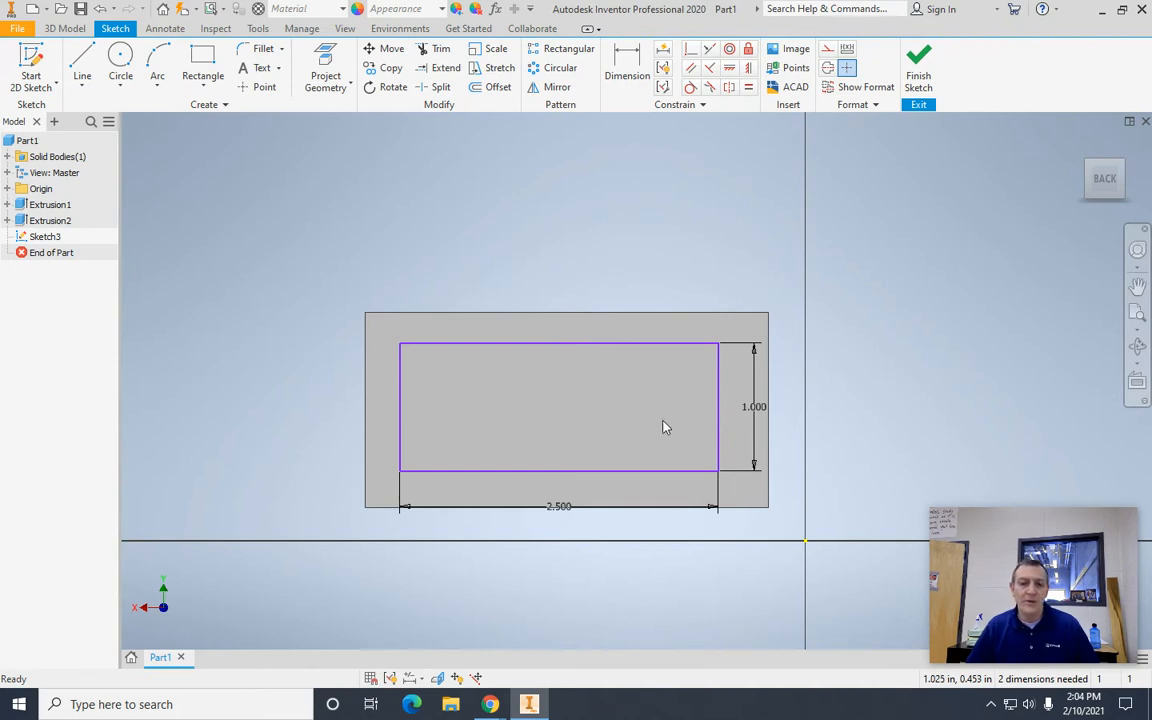
Step: Dimension the back-face rectangle's top edge 0.27 in below the block's top edge
left_click(619, 76)
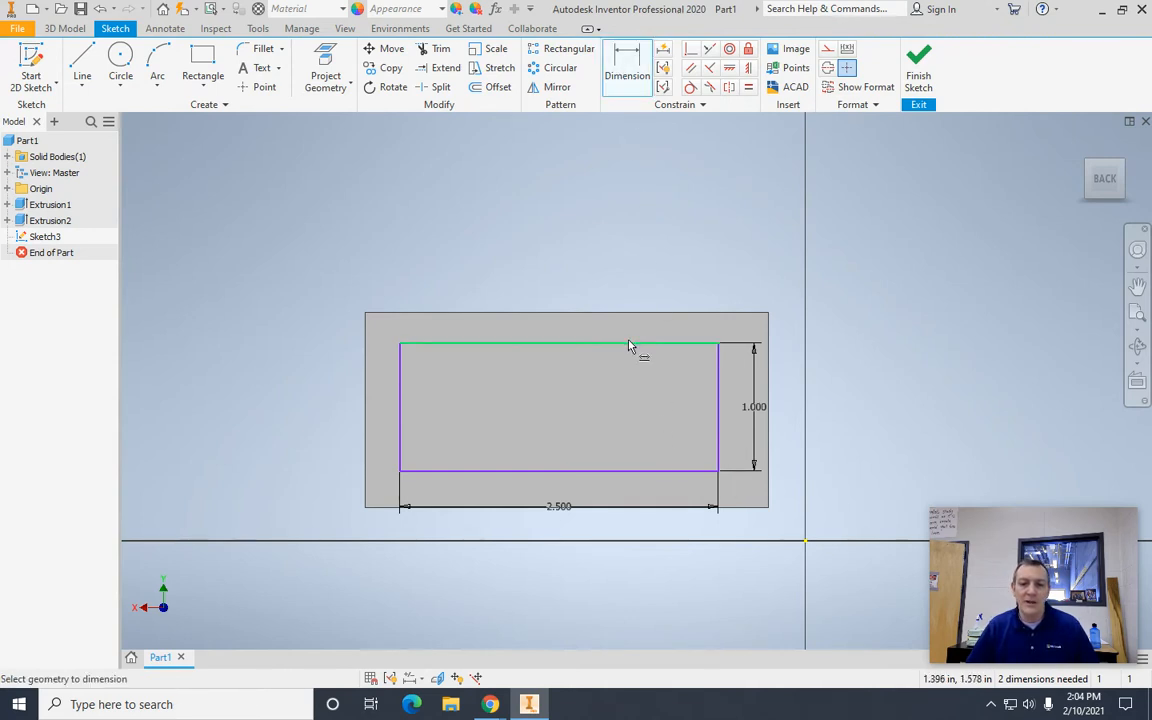
left_click(630, 342)
left_click(634, 316)
left_click(862, 330)
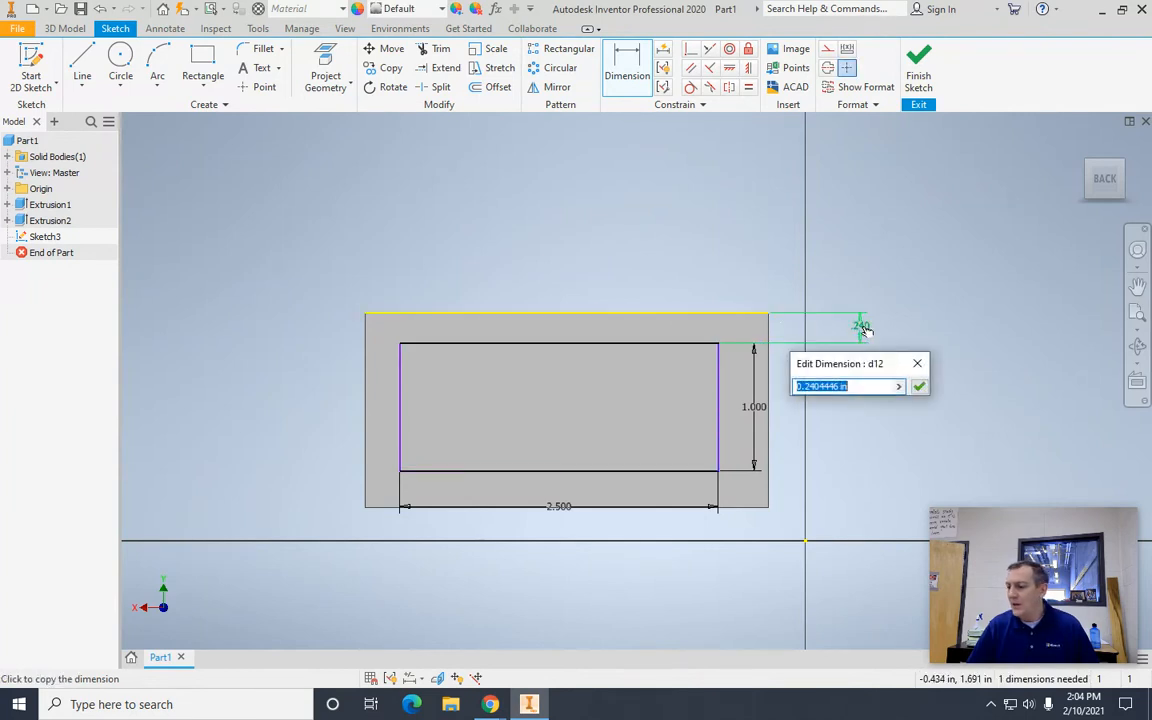
type(".2")
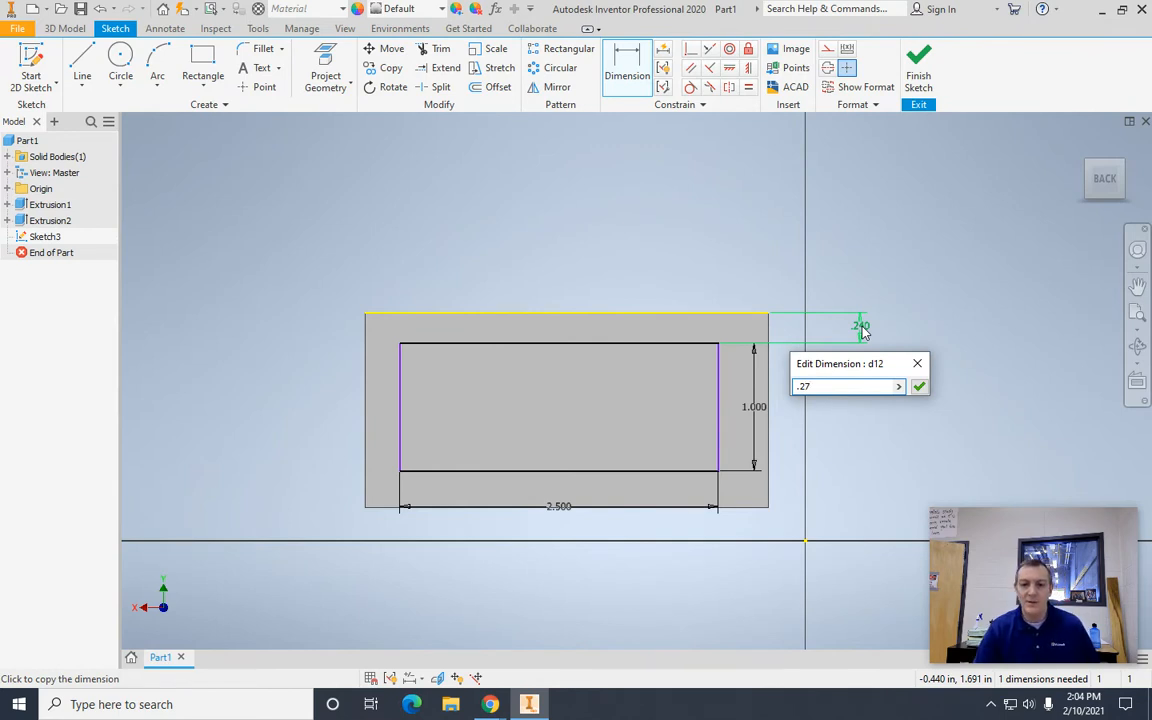
type("7")
key("Return")
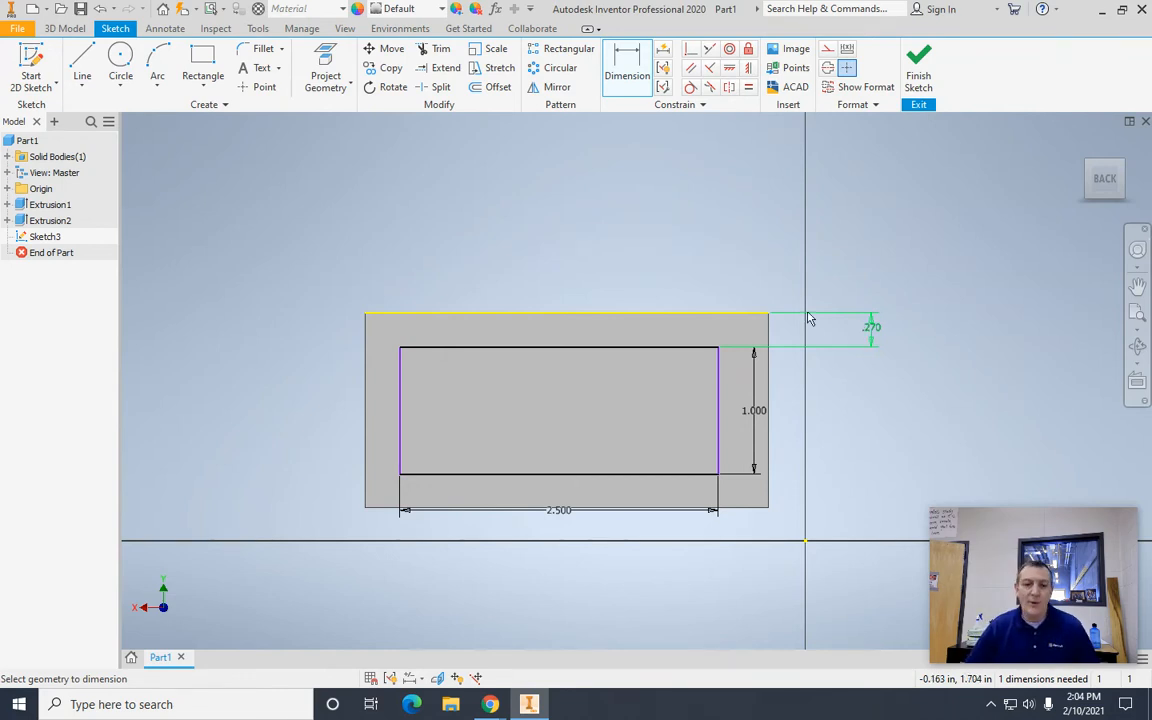
Step: Dimension the back-face rectangle's right edge 0.34 in from the block's adjacent vertical edge
left_click(718, 408)
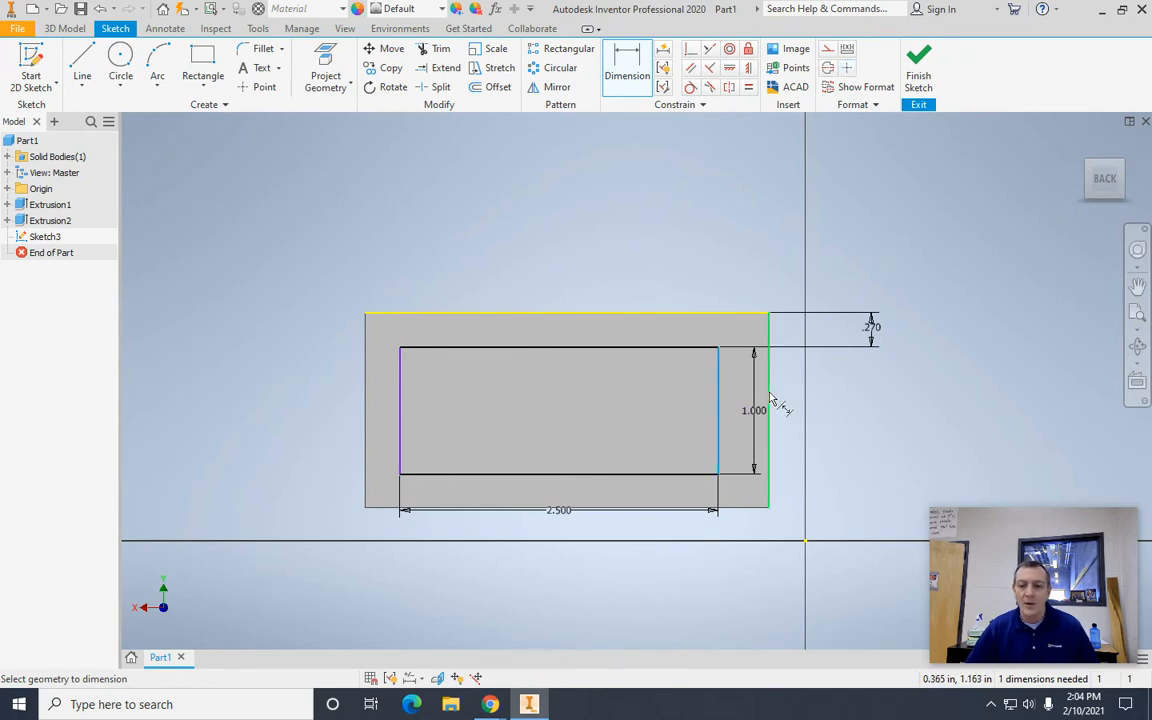
left_click(768, 400)
left_click(745, 600)
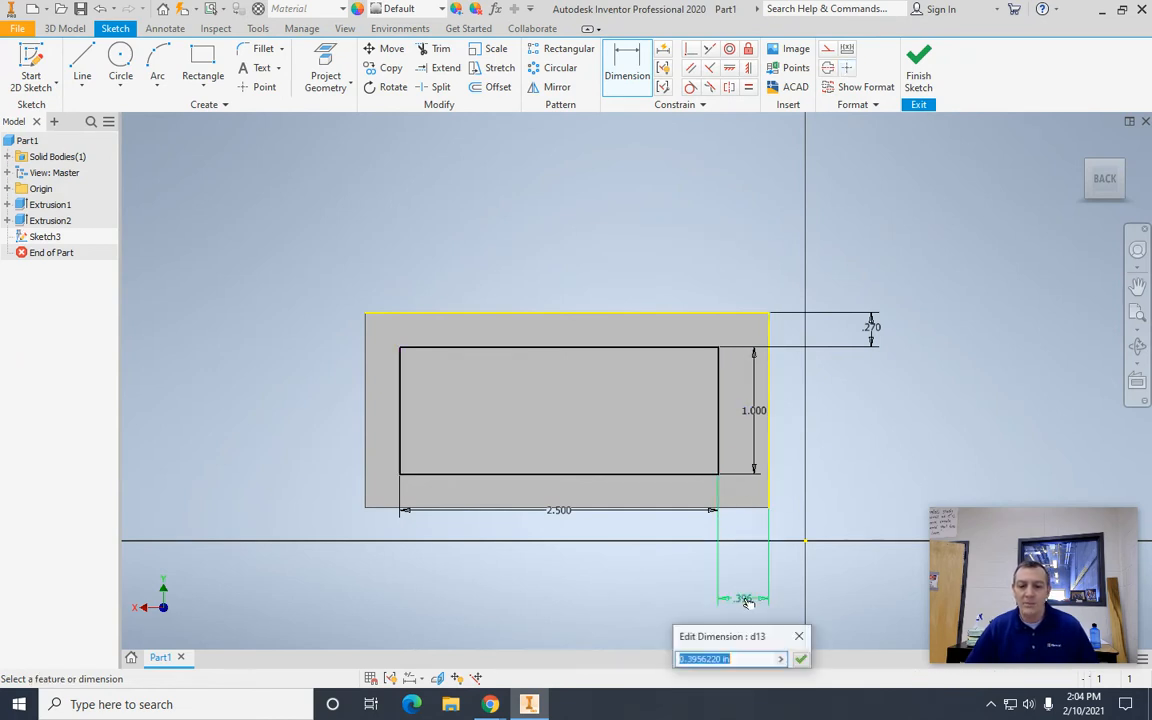
type(".34")
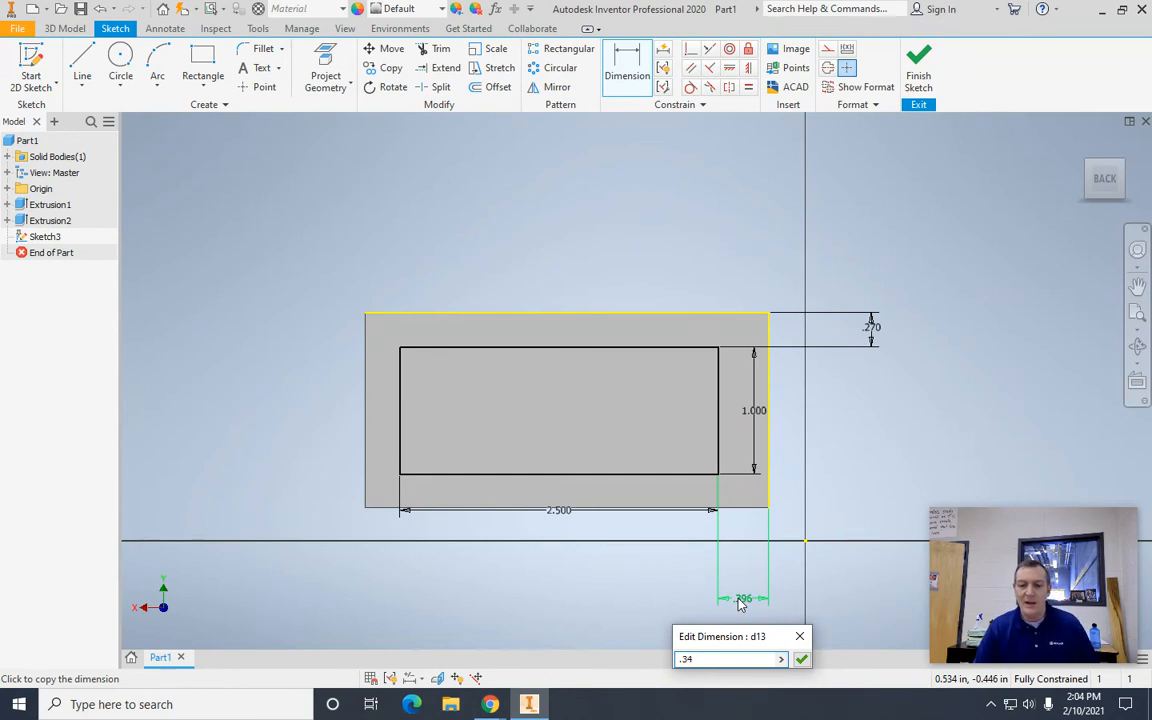
key("Return")
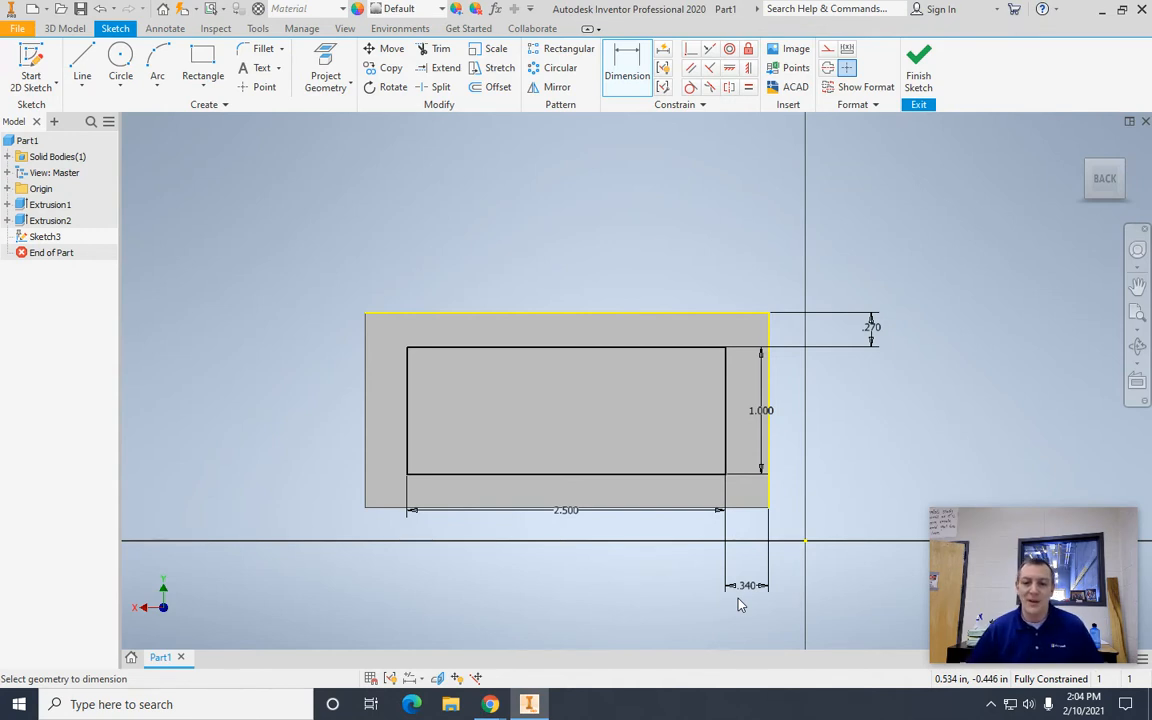
Step: Finish the sketch and extrude the rectangle as a cut 0.57 in deep into the block's back face
left_click(918, 66)
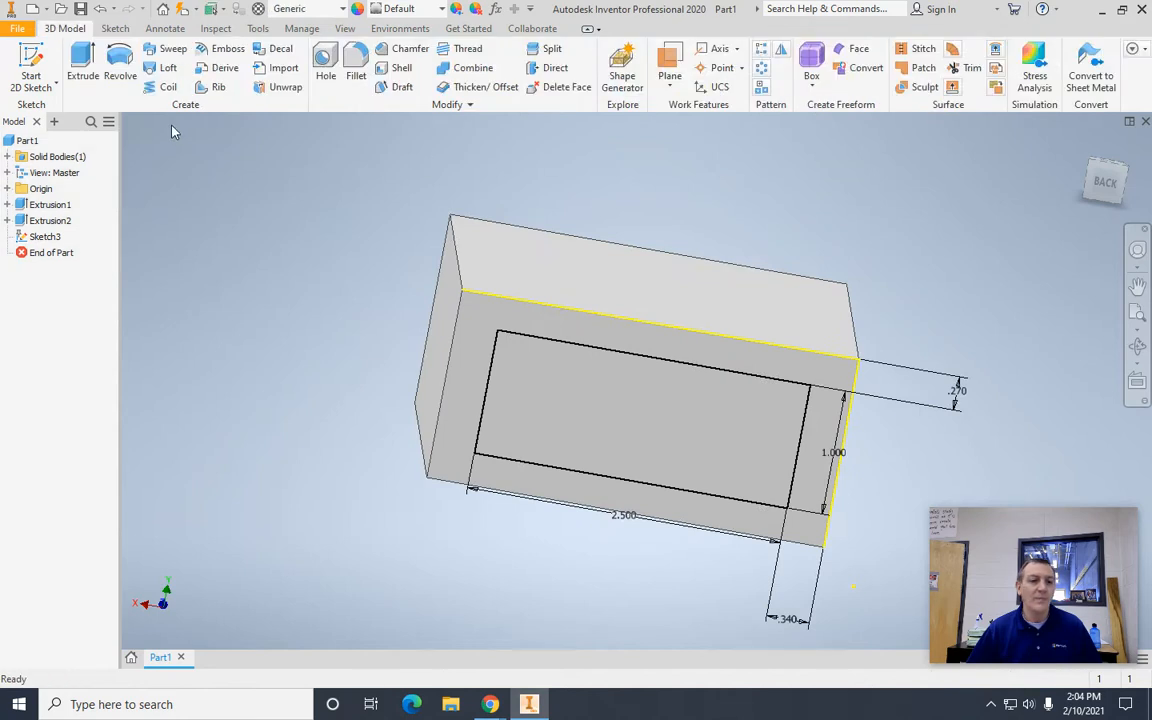
left_click(79, 62)
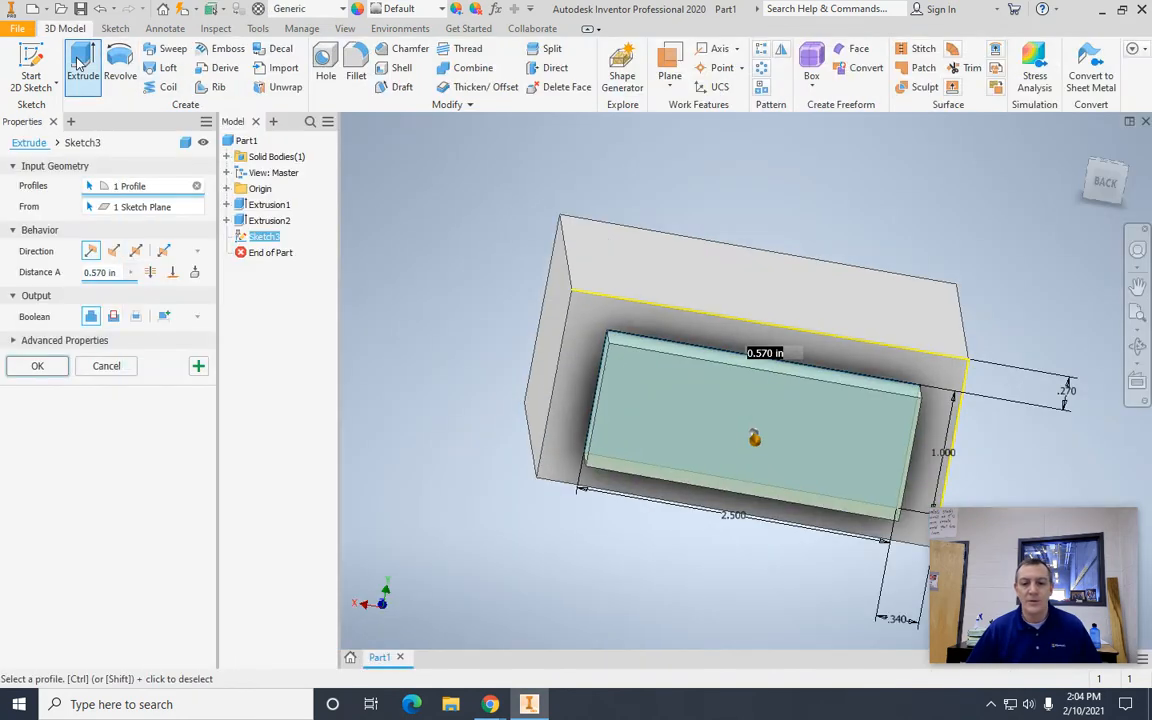
left_click(114, 318)
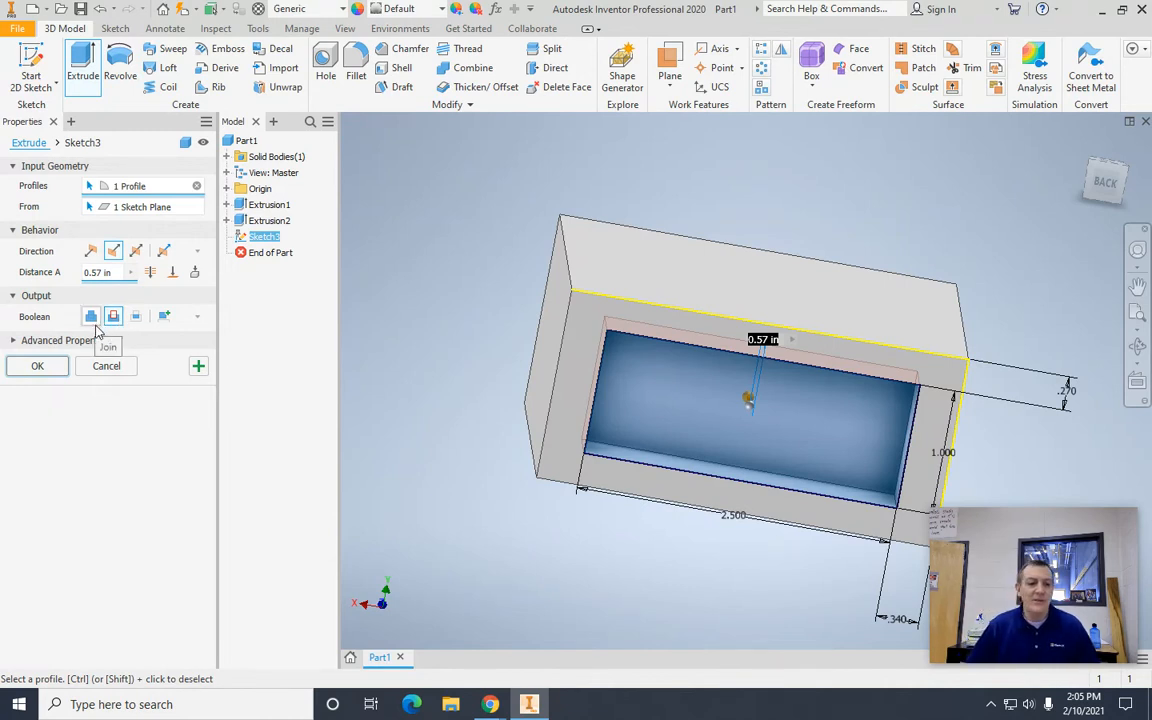
left_click(37, 366)
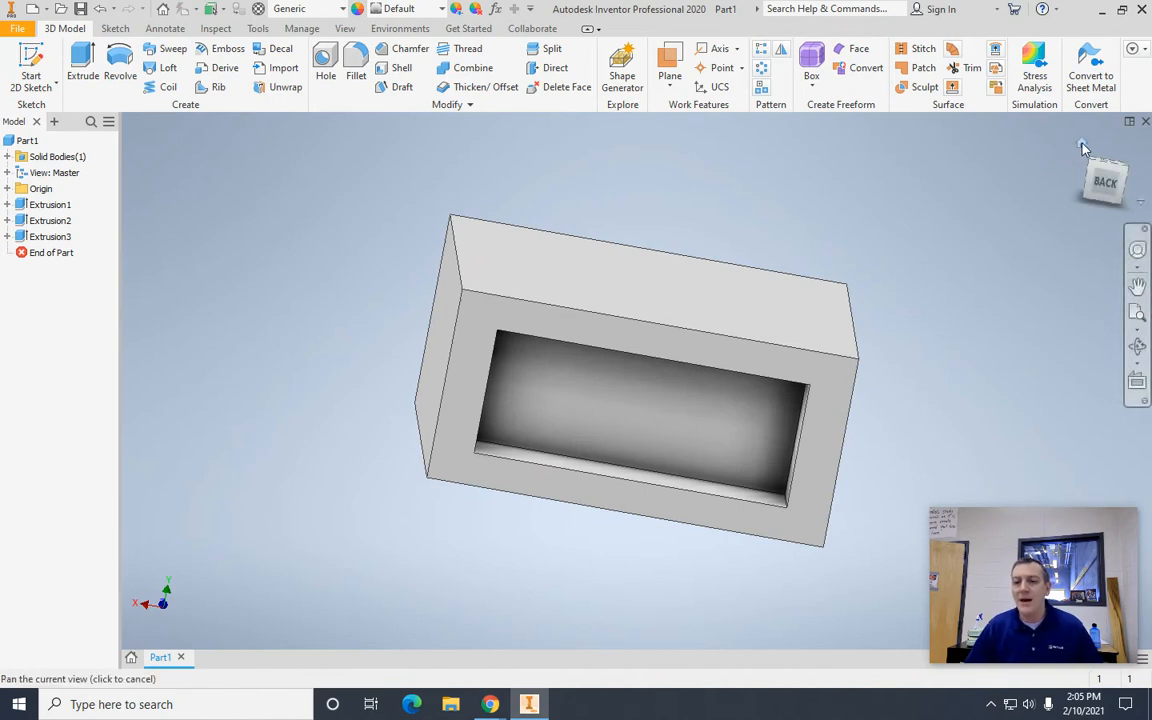
Step: Start a 2D sketch on the block's top face
left_click(1081, 145)
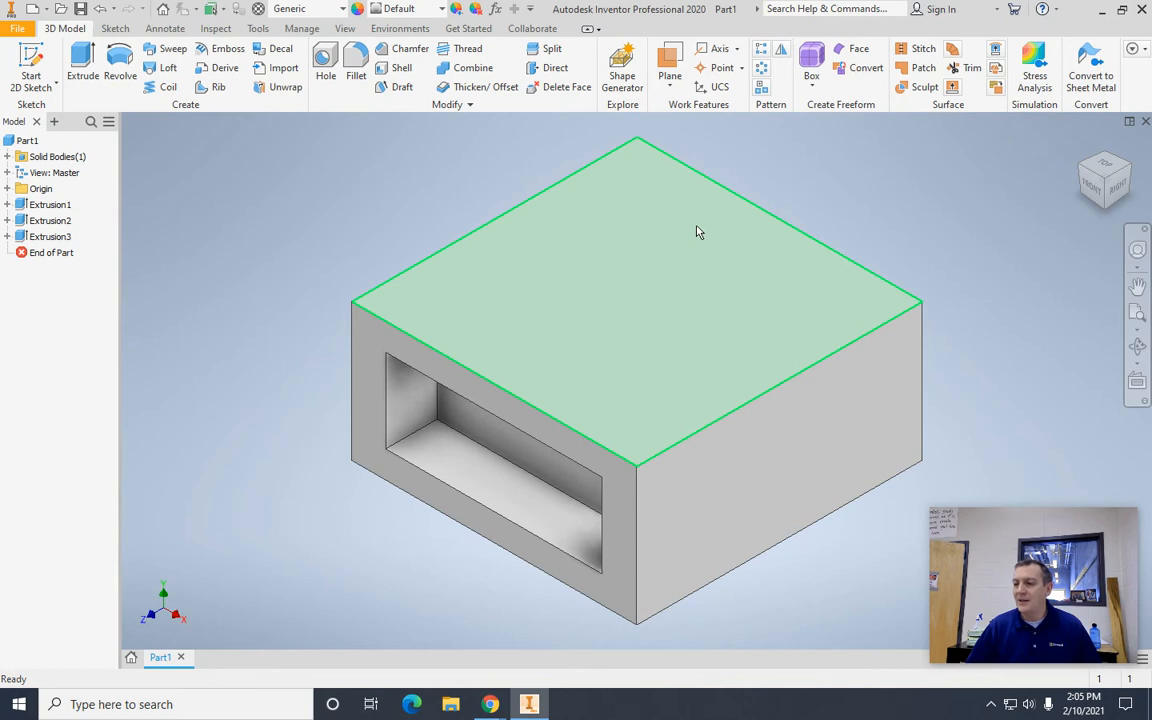
left_click(588, 352)
left_click(702, 336)
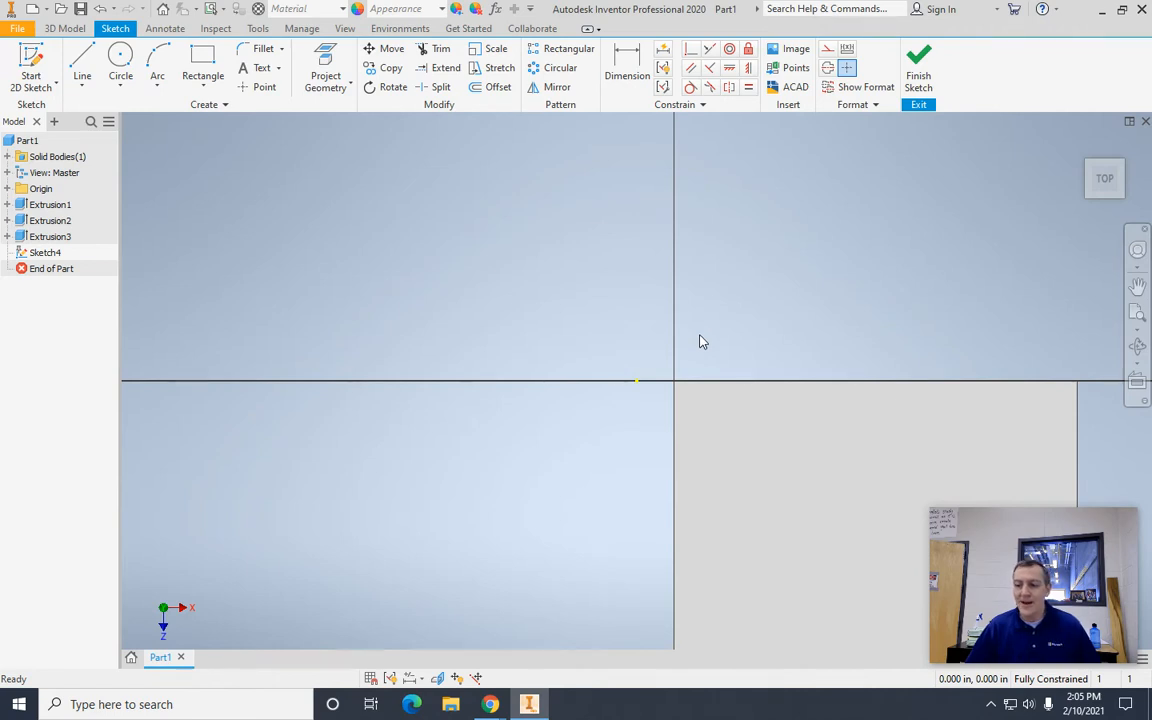
middle_click_drag(486, 247, 314, 149)
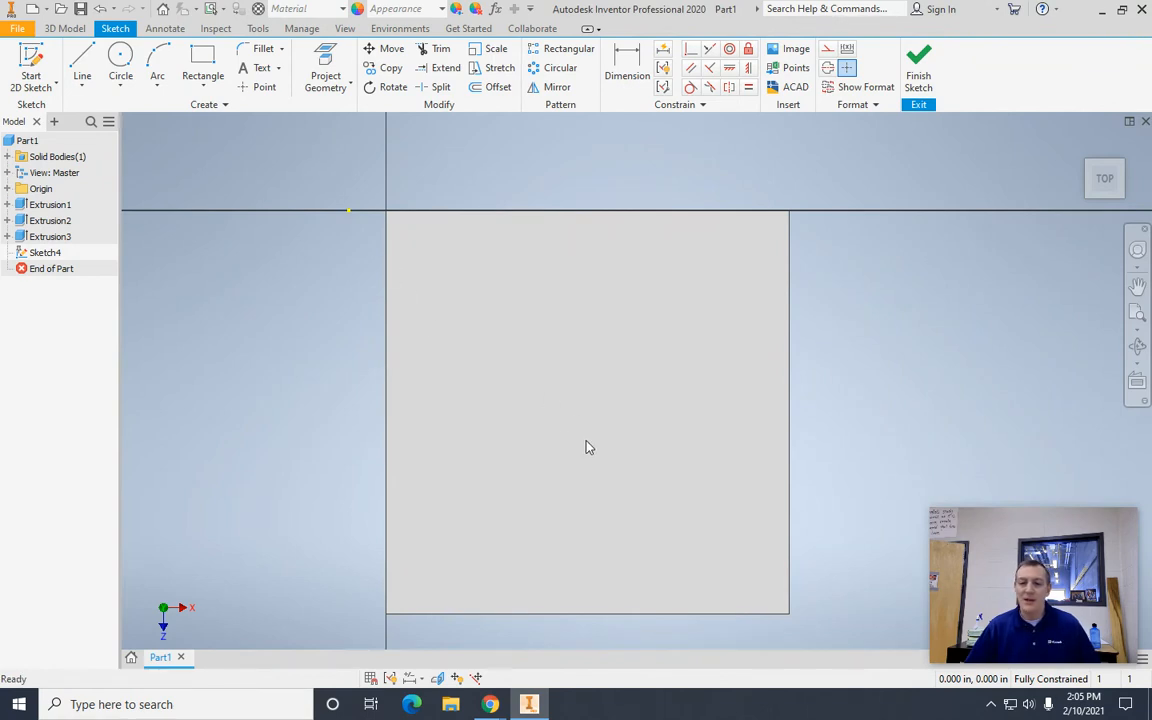
Step: Draw a rectangle 1.98 in wide and 1.59 in high inside the block's top face
left_click(202, 66)
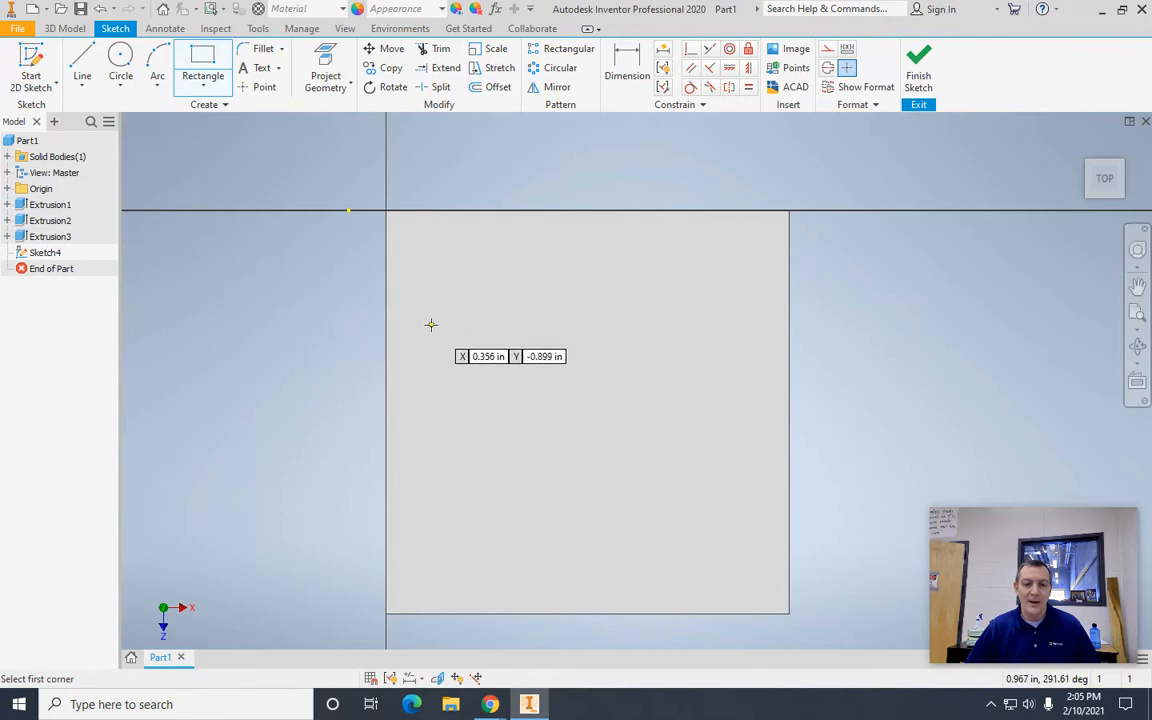
left_click(461, 332)
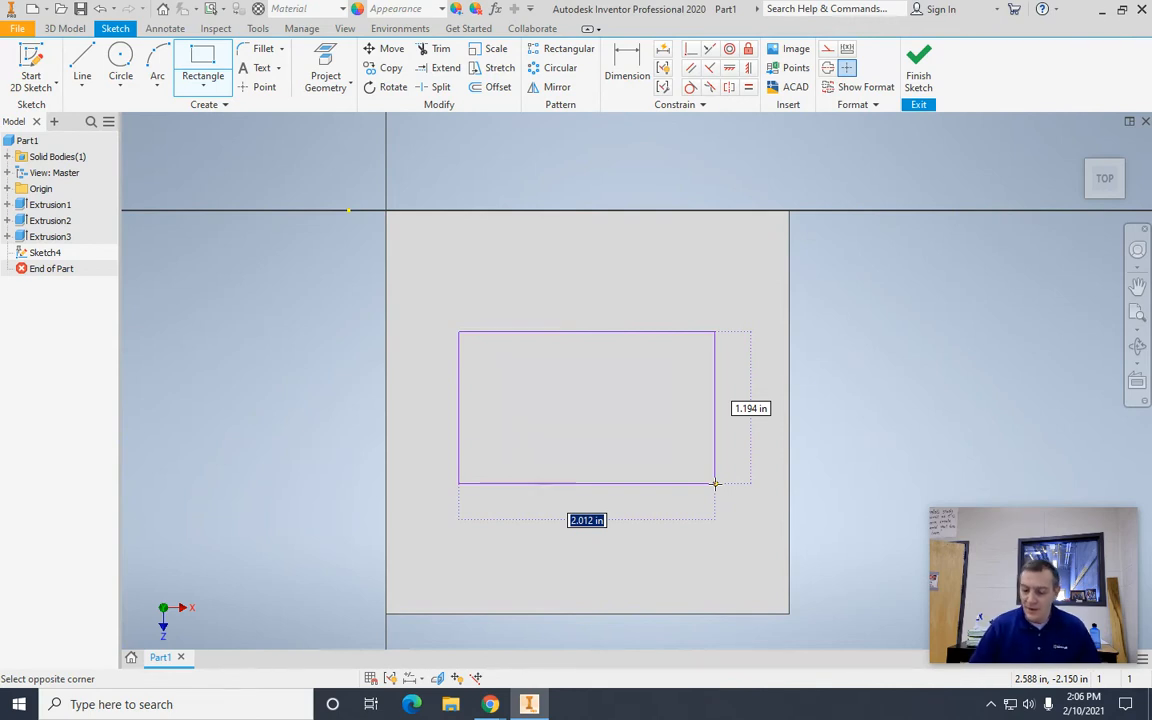
type("1.98")
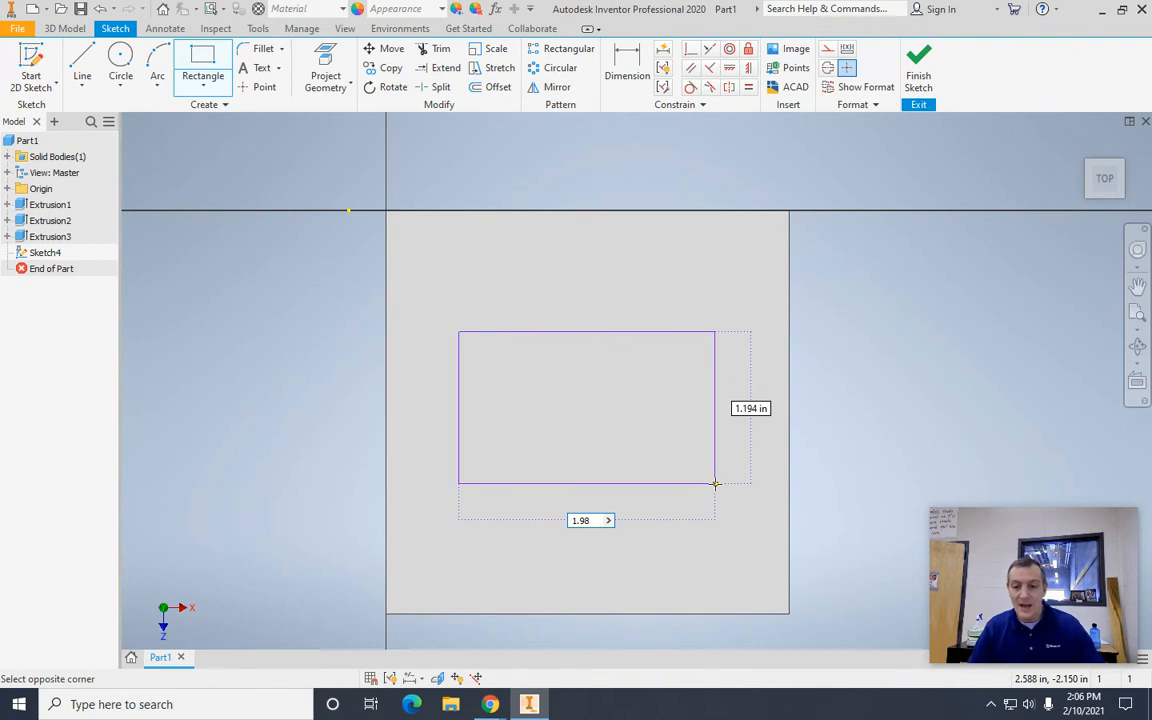
key("Tab")
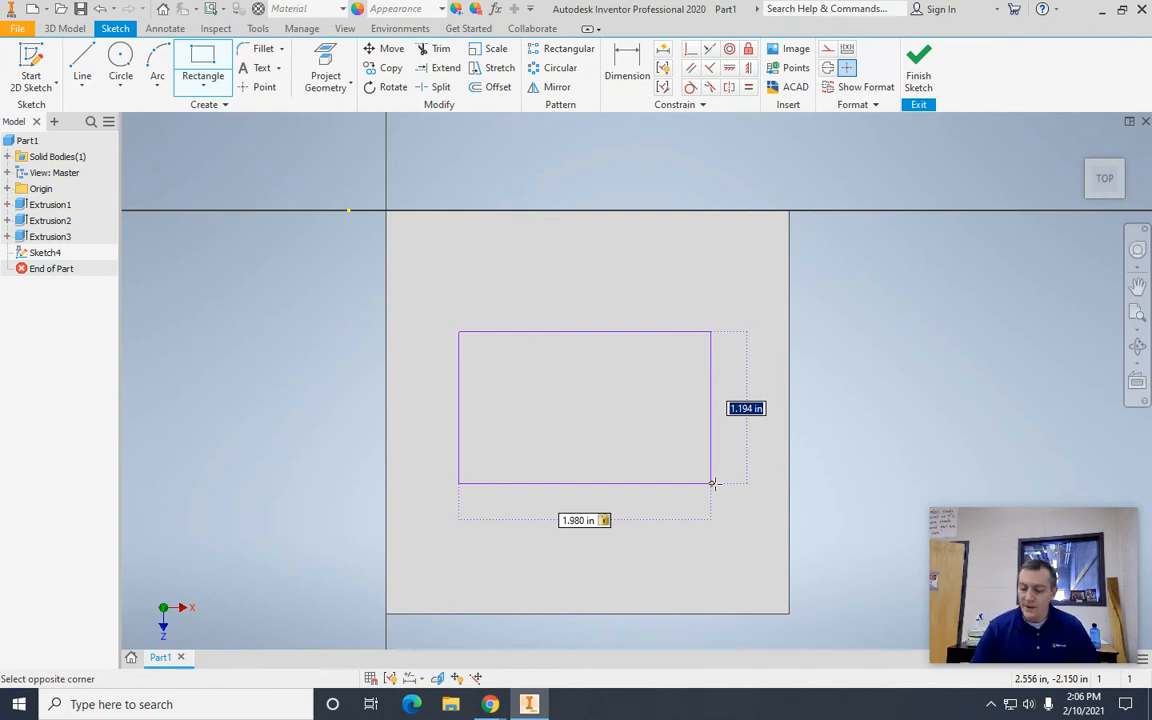
type("1.59")
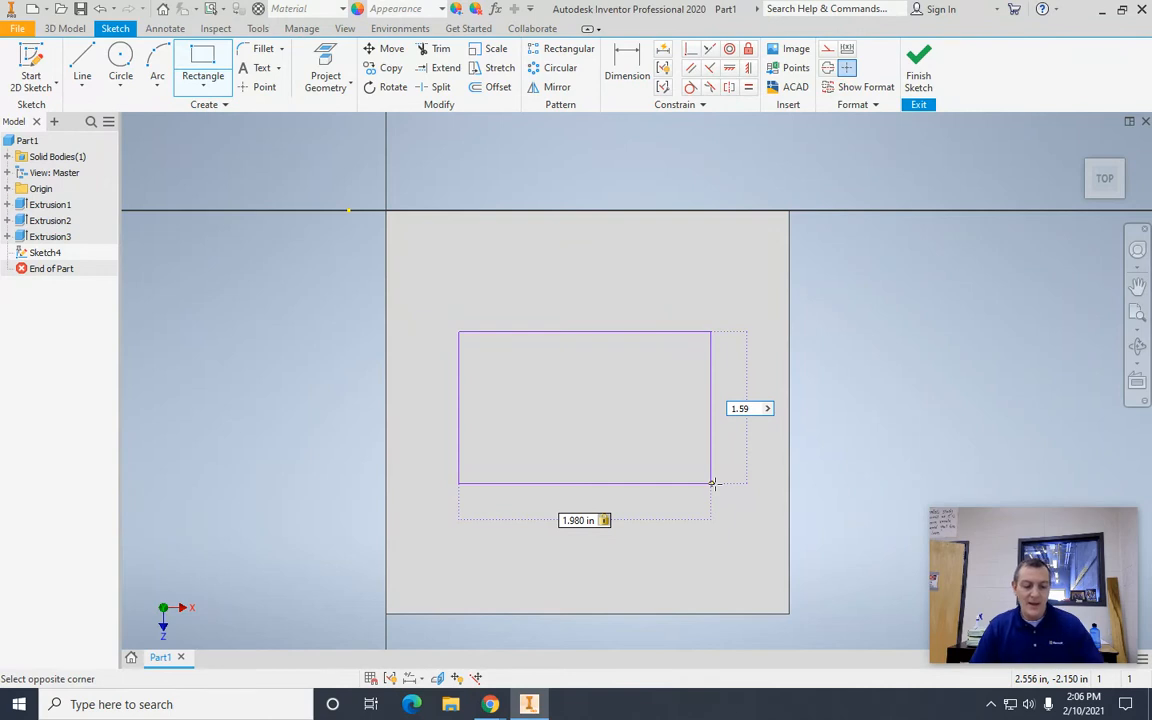
key("Return")
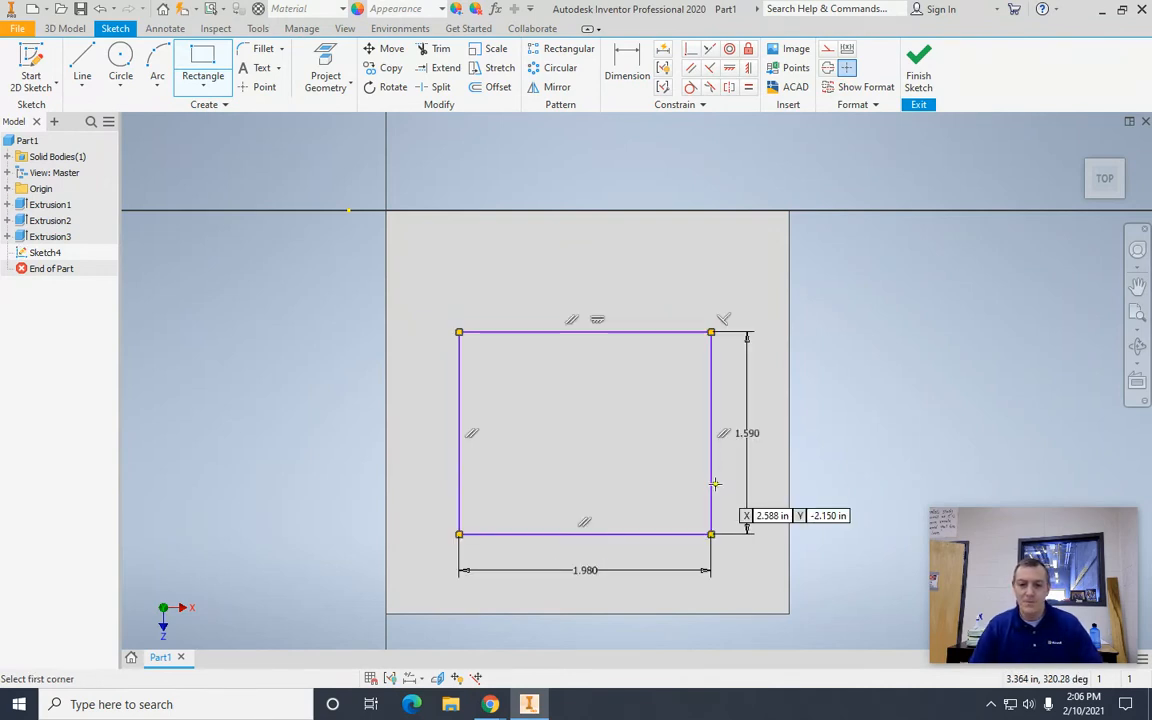
key("Escape")
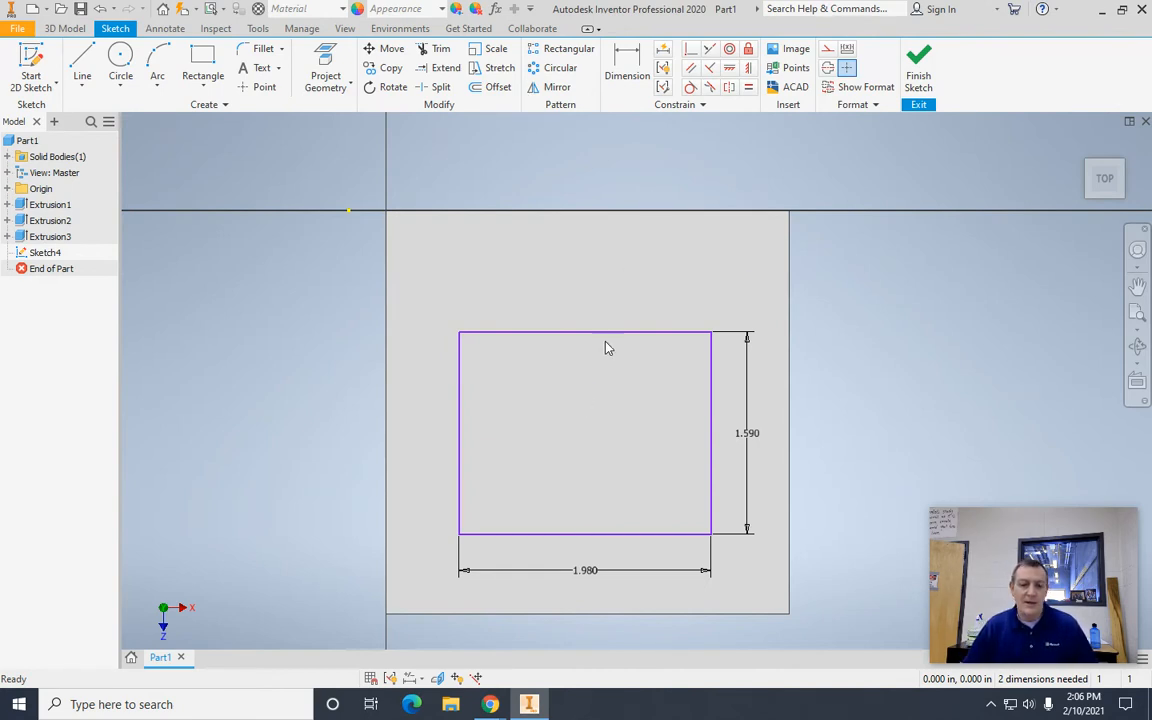
Step: Dimension the top-face rectangle's front edge 0.82 in from the block's front edge
left_click(627, 64)
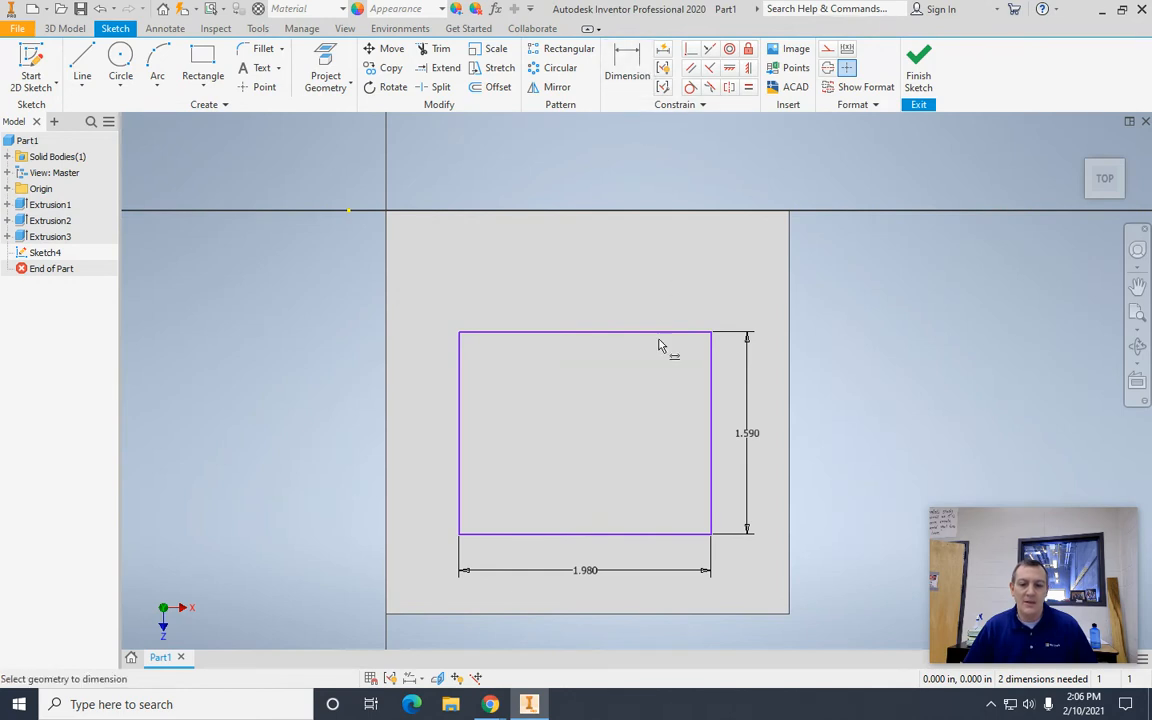
left_click(643, 534)
left_click(644, 616)
left_click(830, 592)
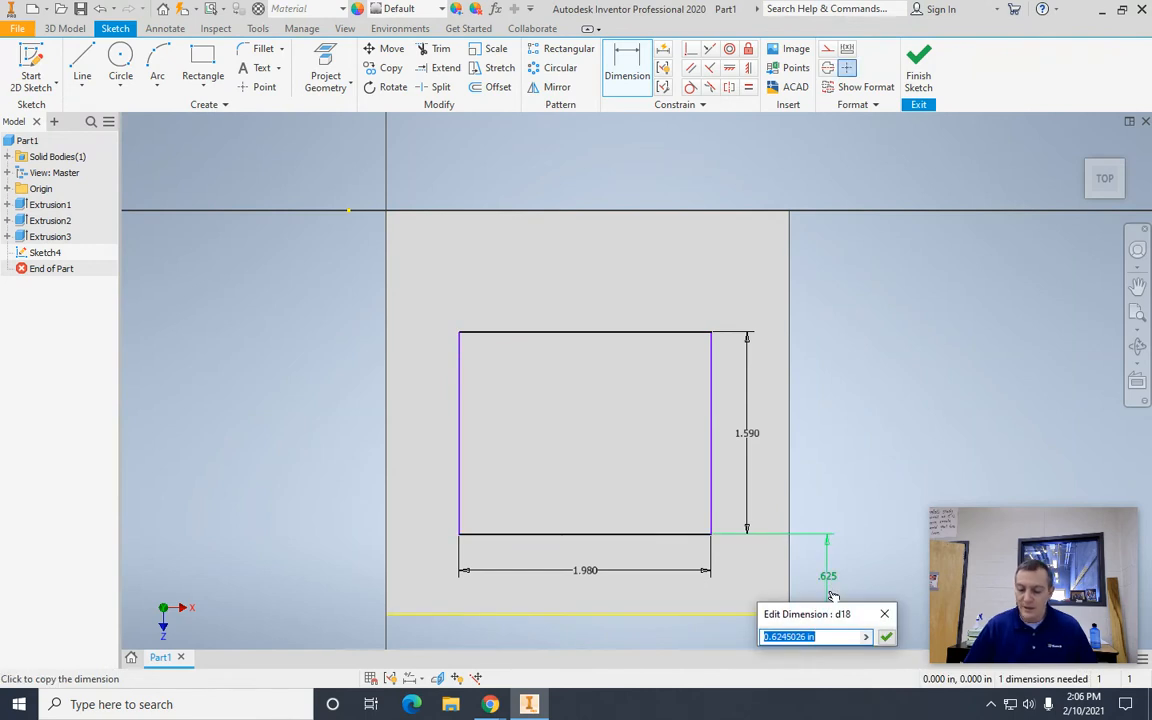
type(".")
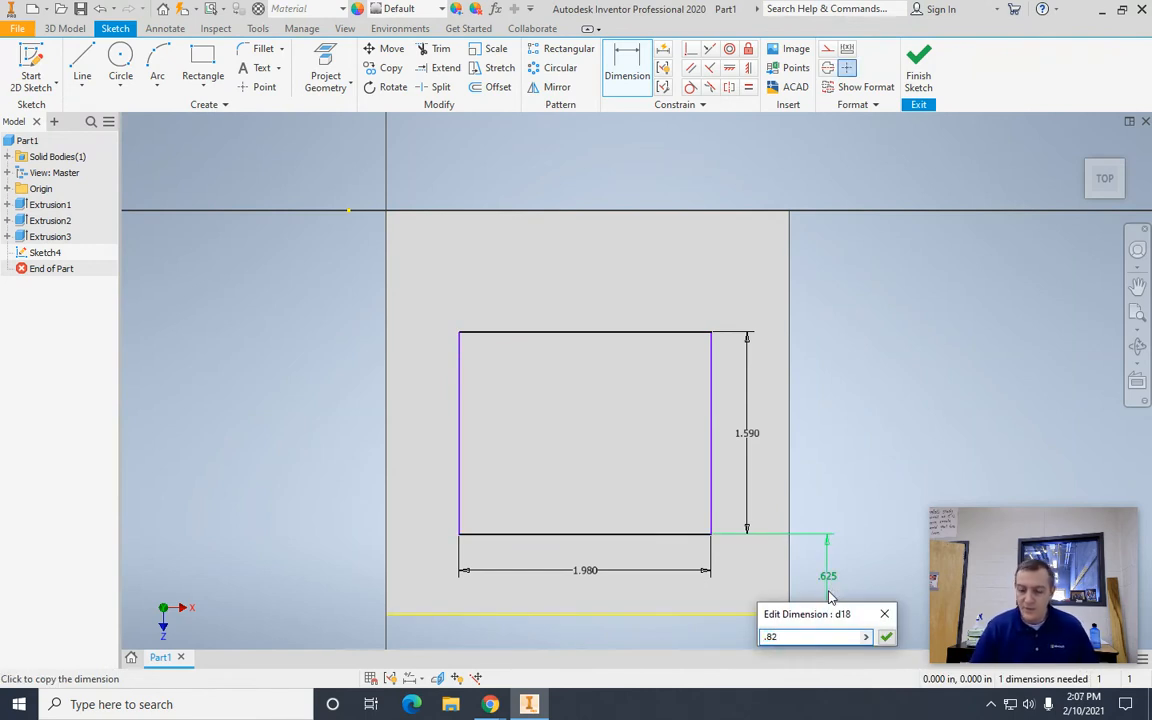
type("82")
key("Return")
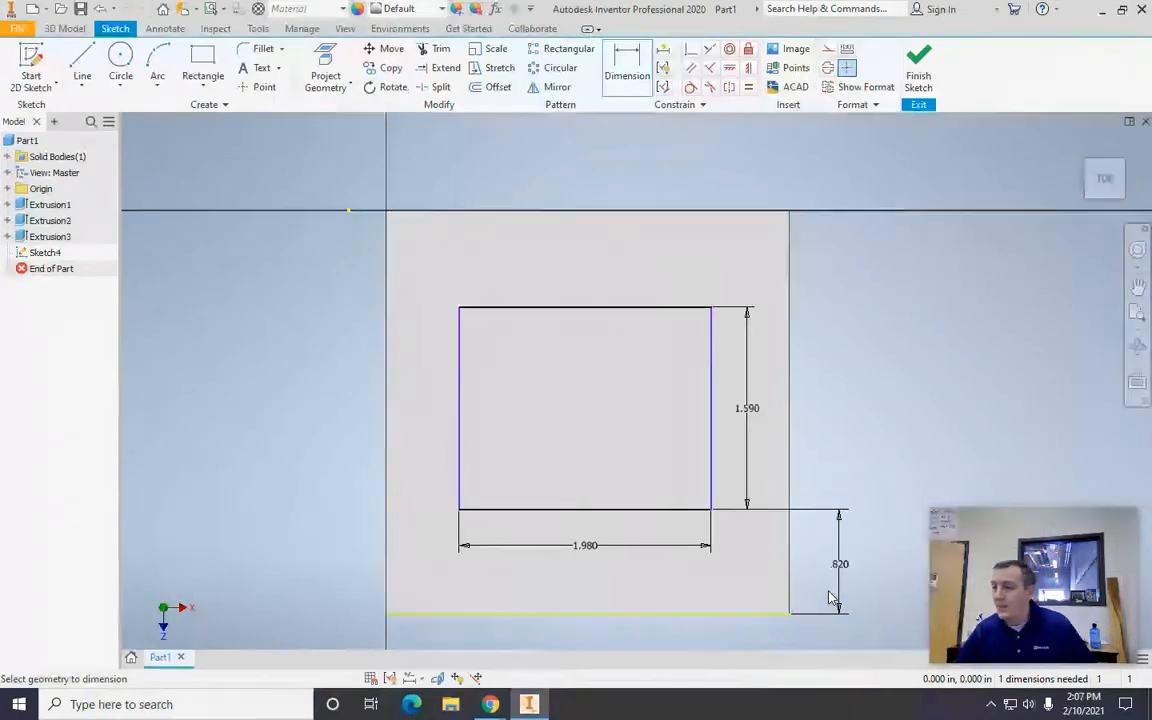
Step: Dimension the top-face rectangle's right edge 0.595 in from the block's right edge
left_click(712, 393)
left_click(789, 378)
left_click(743, 187)
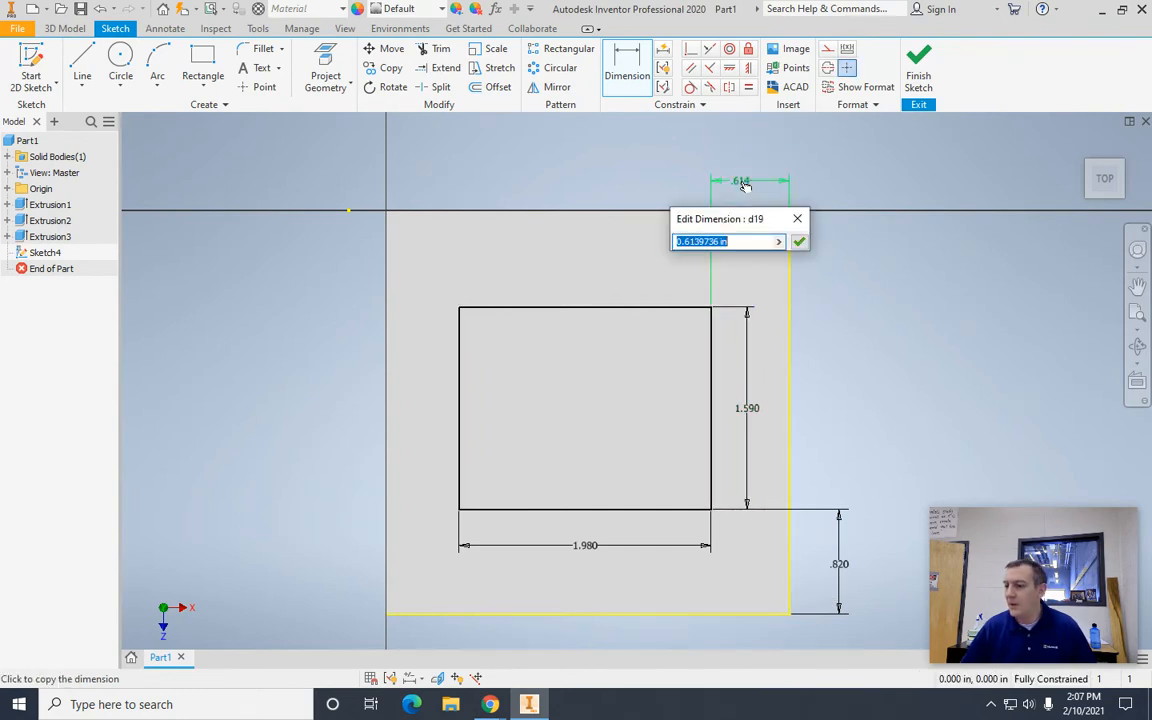
type(".595")
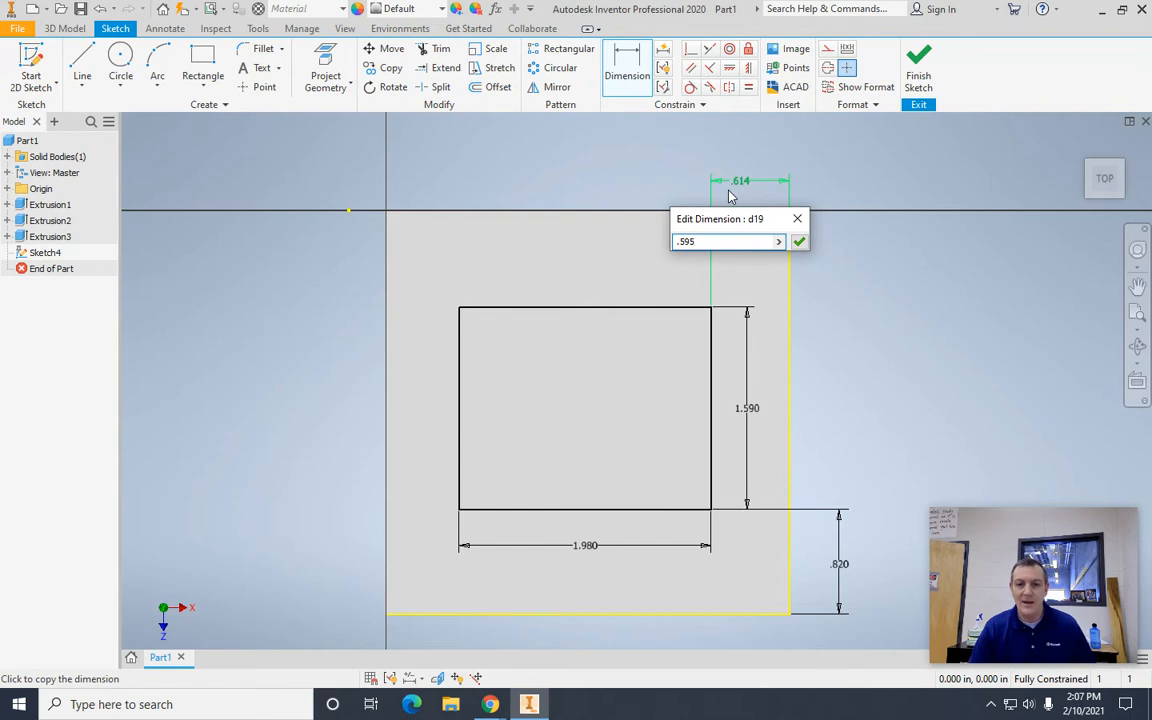
key("Return")
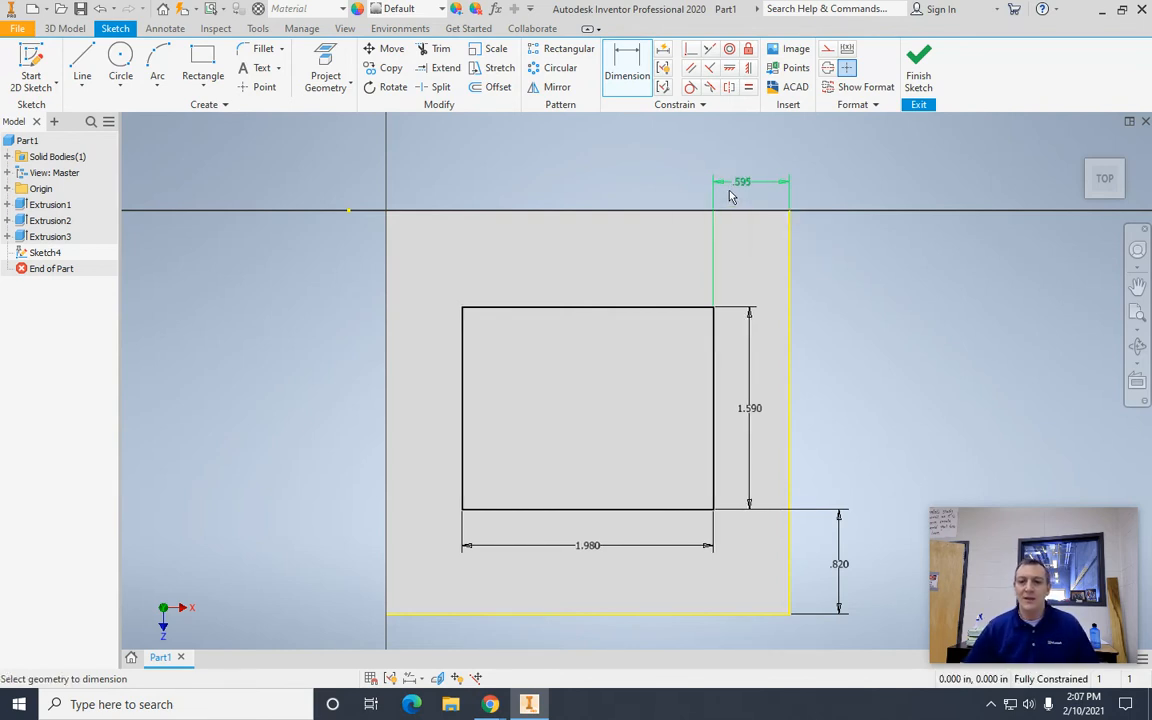
Step: Finish the sketch and extrude the rectangle as a cut 1.07 in deep into the block's top face
left_click(920, 76)
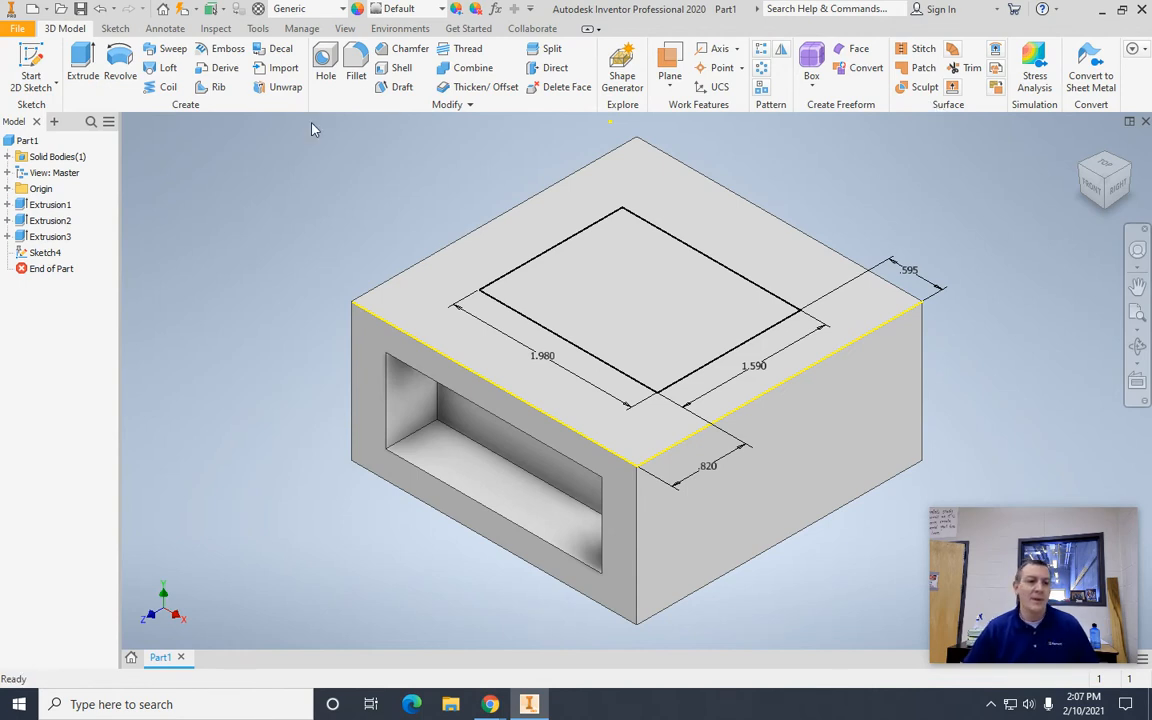
left_click(81, 64)
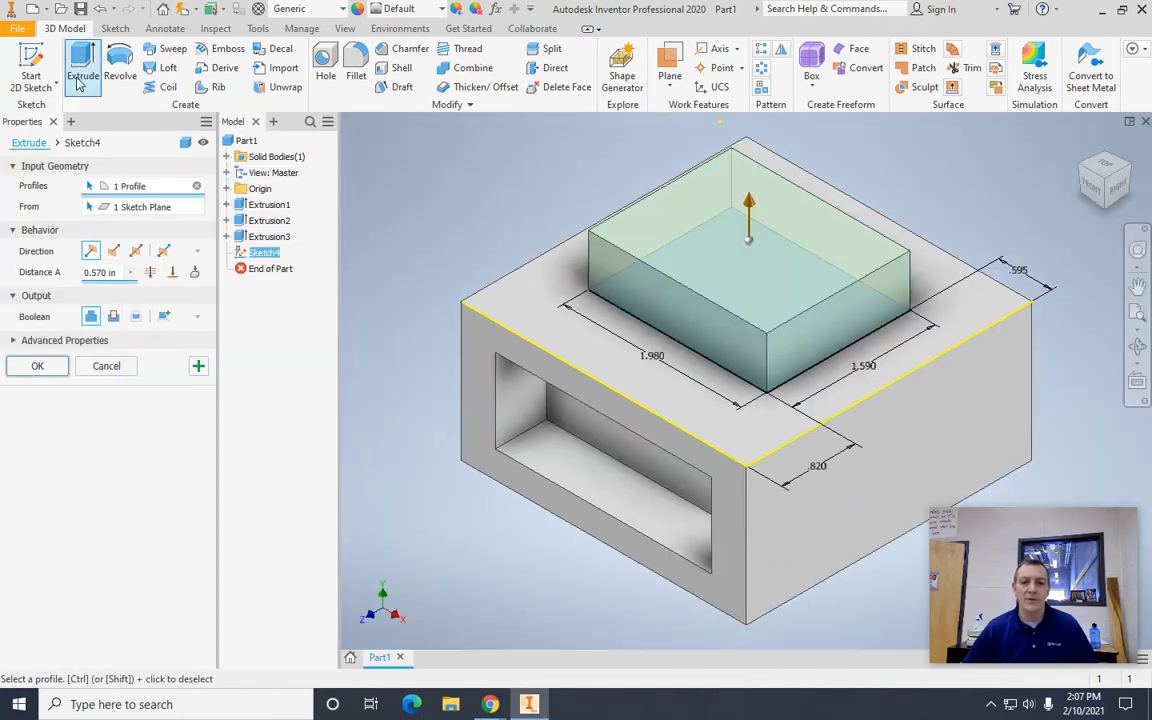
left_click(114, 317)
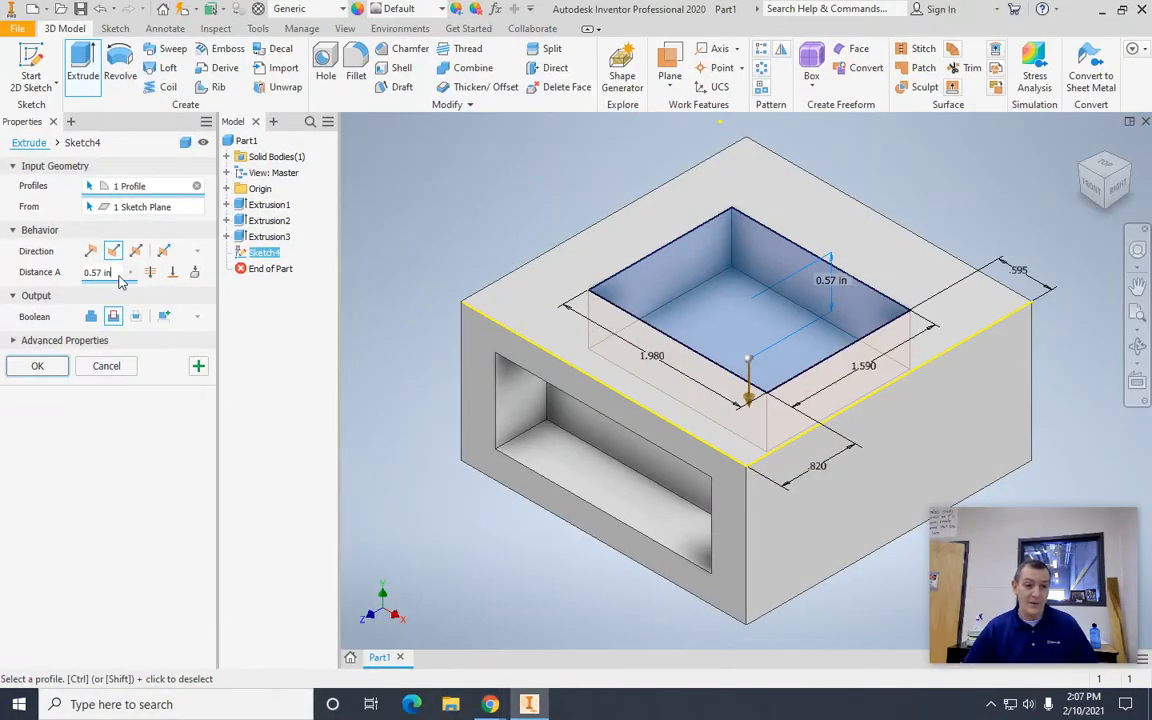
key("BackSpace")
key("BackSpace")
key("BackSpace")
key("BackSpace")
key("BackSpace")
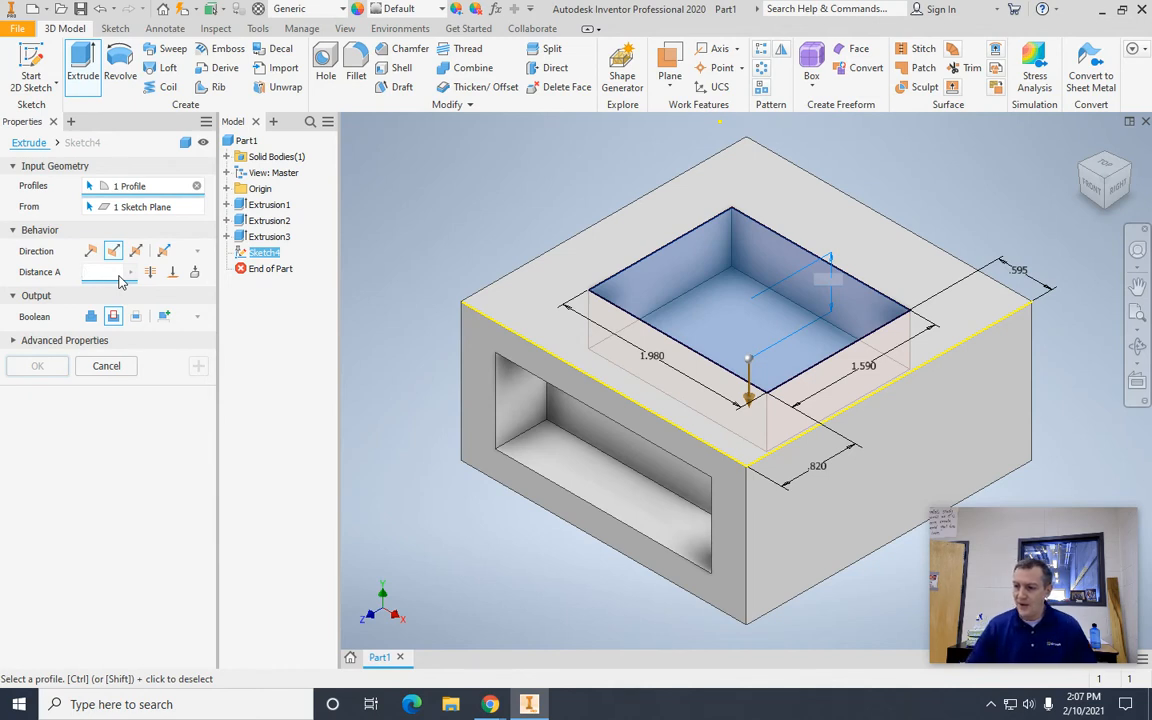
type("1.0")
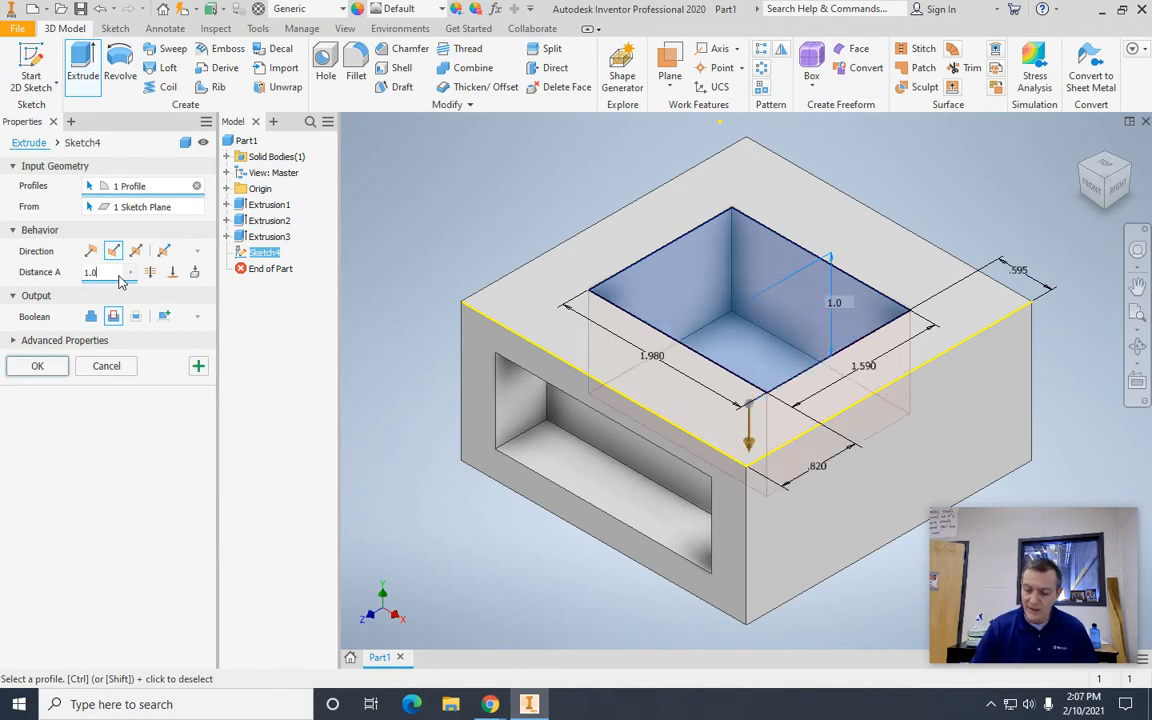
type("7")
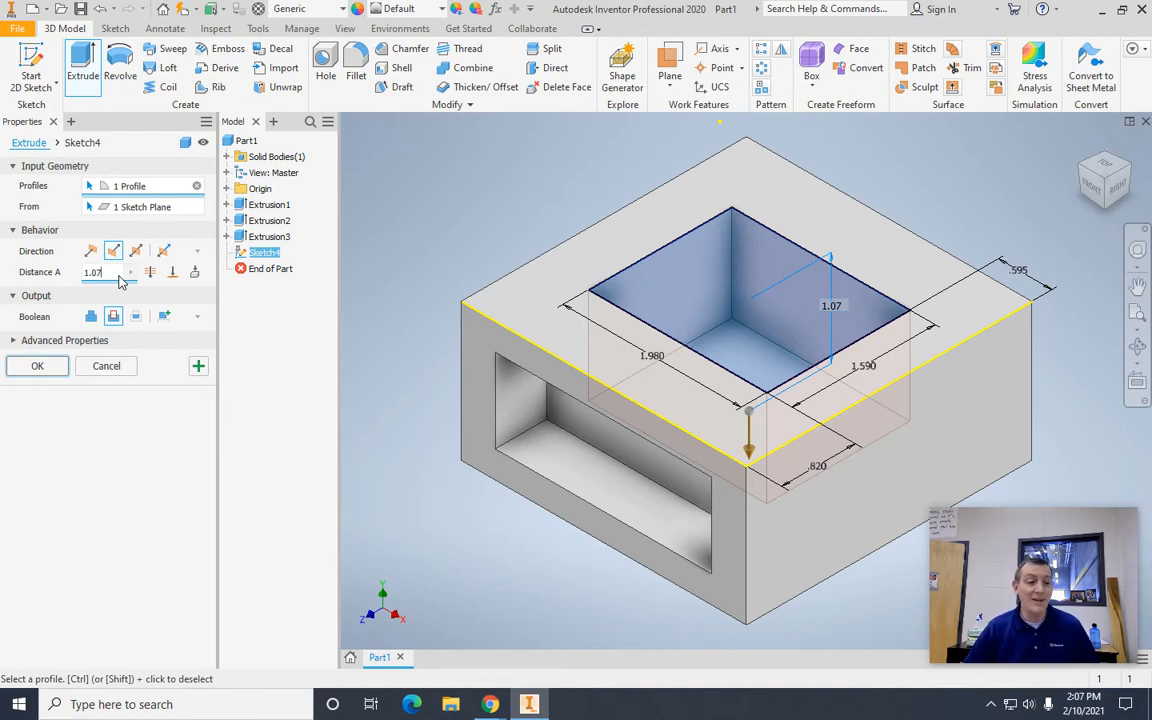
left_click(37, 366)
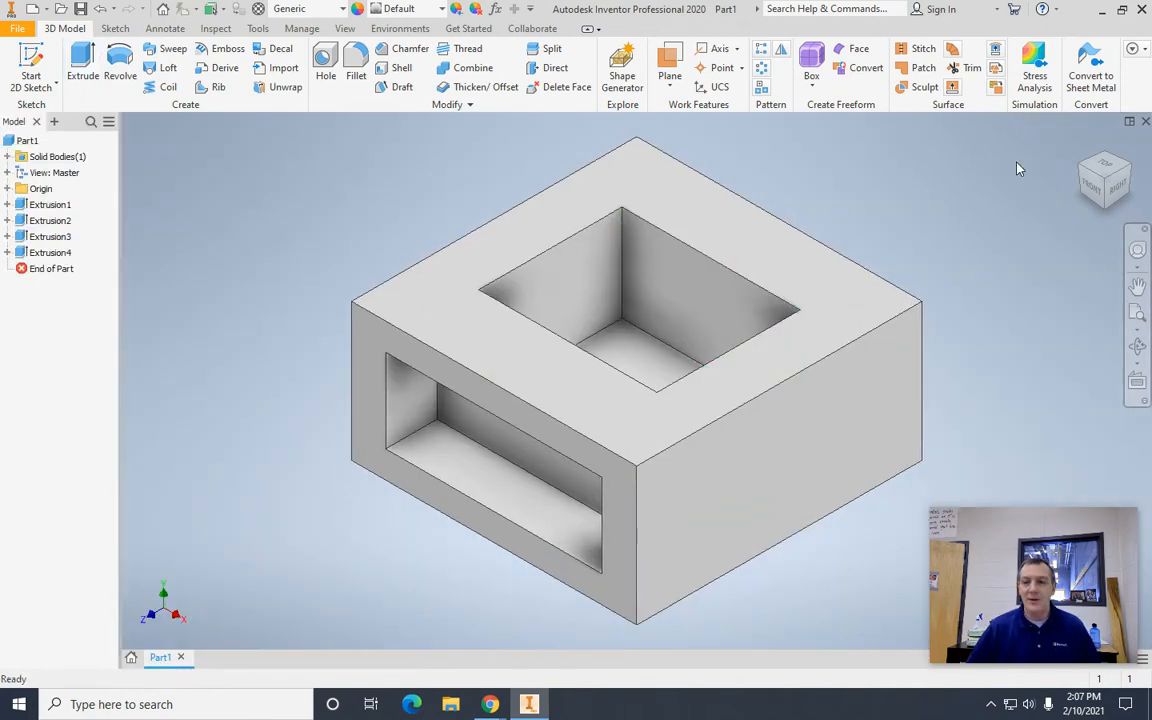
left_click(1103, 190)
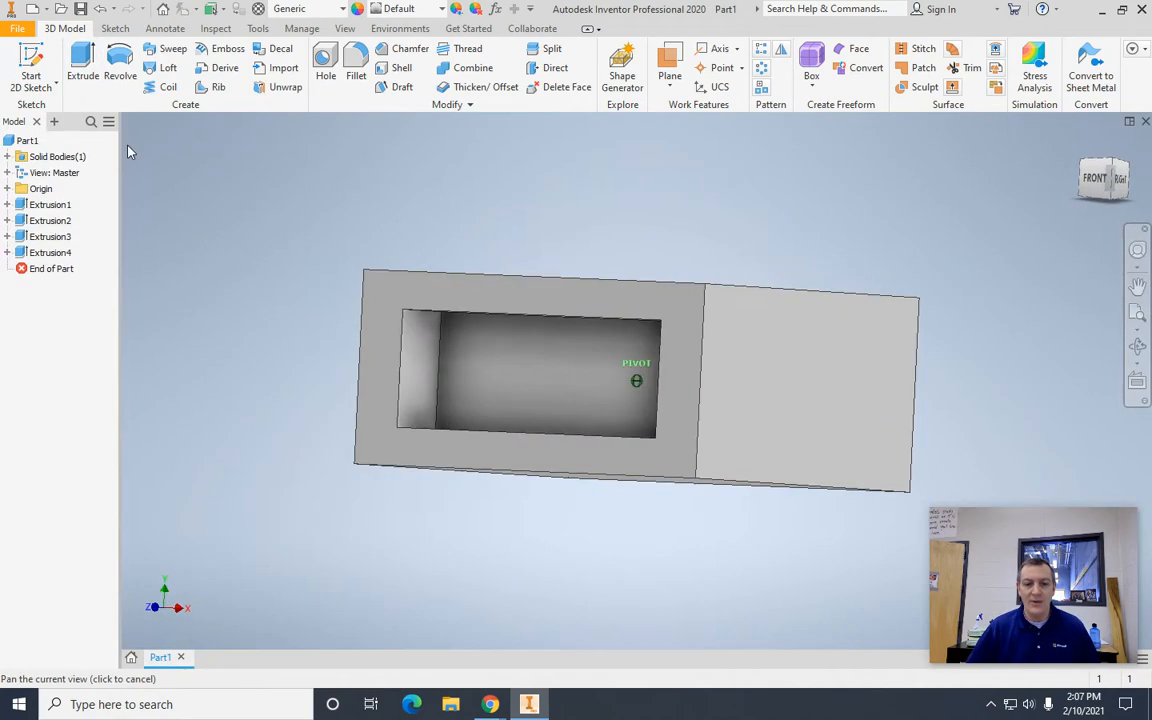
mouse_move(1130, 177)
left_mouse_down()
mouse_move(1051, 246)
mouse_move(821, 237)
mouse_move(800, 250)
mouse_move(1098, 188)
left_mouse_up()
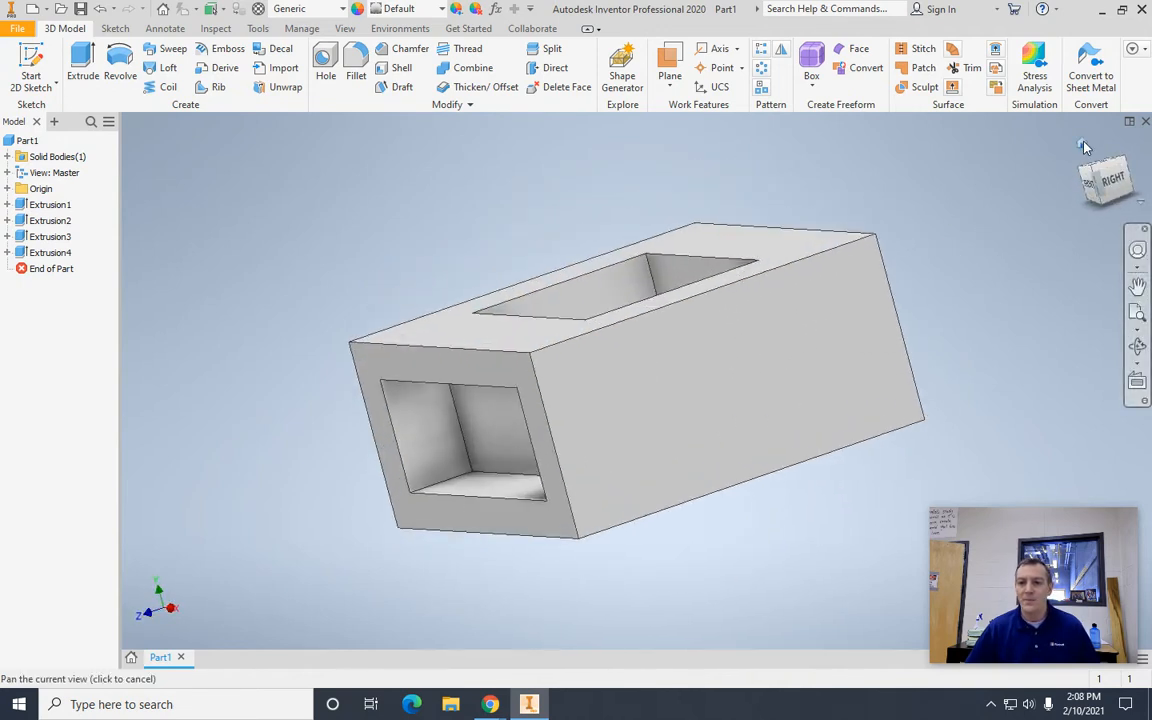
left_click(1082, 145)
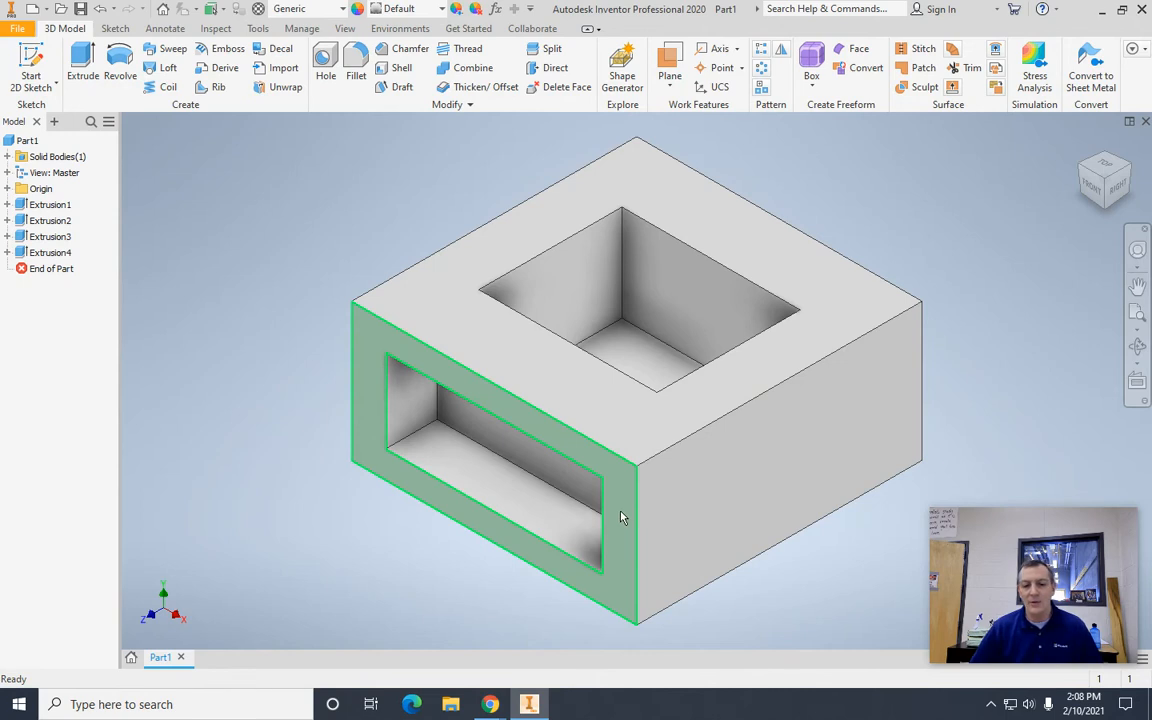
Step: Start a new sketch on the block's front face, the one with the wide rectangular pocket
left_click(647, 541)
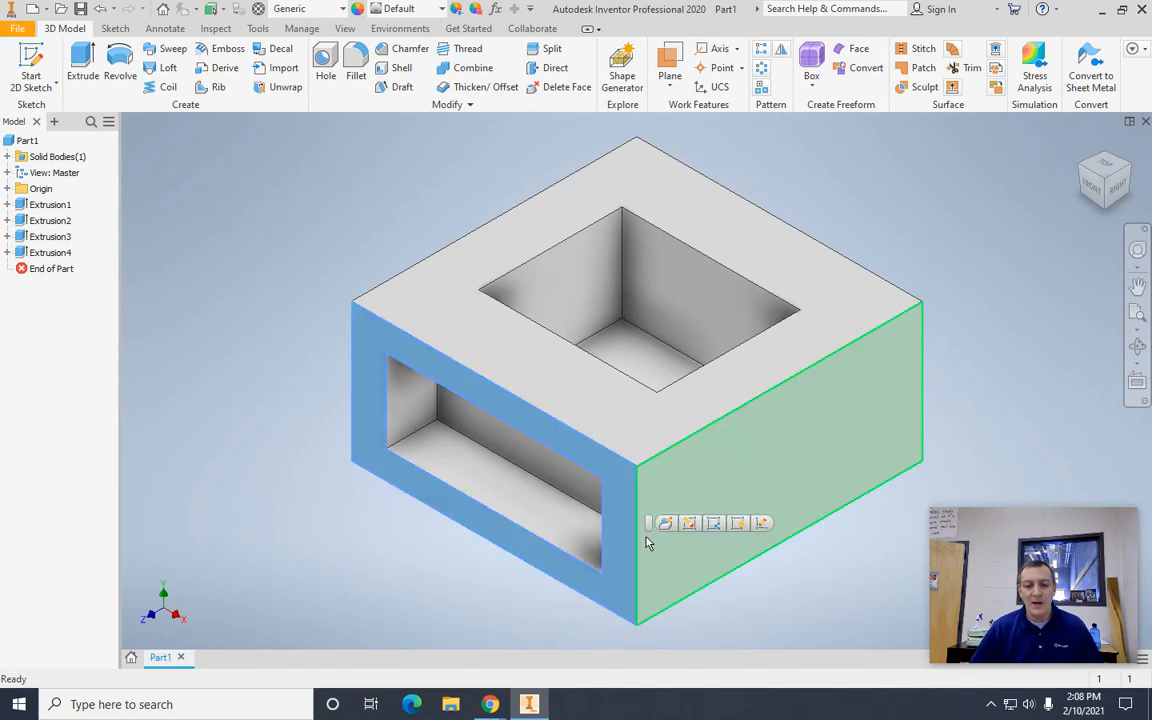
left_click(763, 525)
middle_click_drag(589, 237, 267, 363)
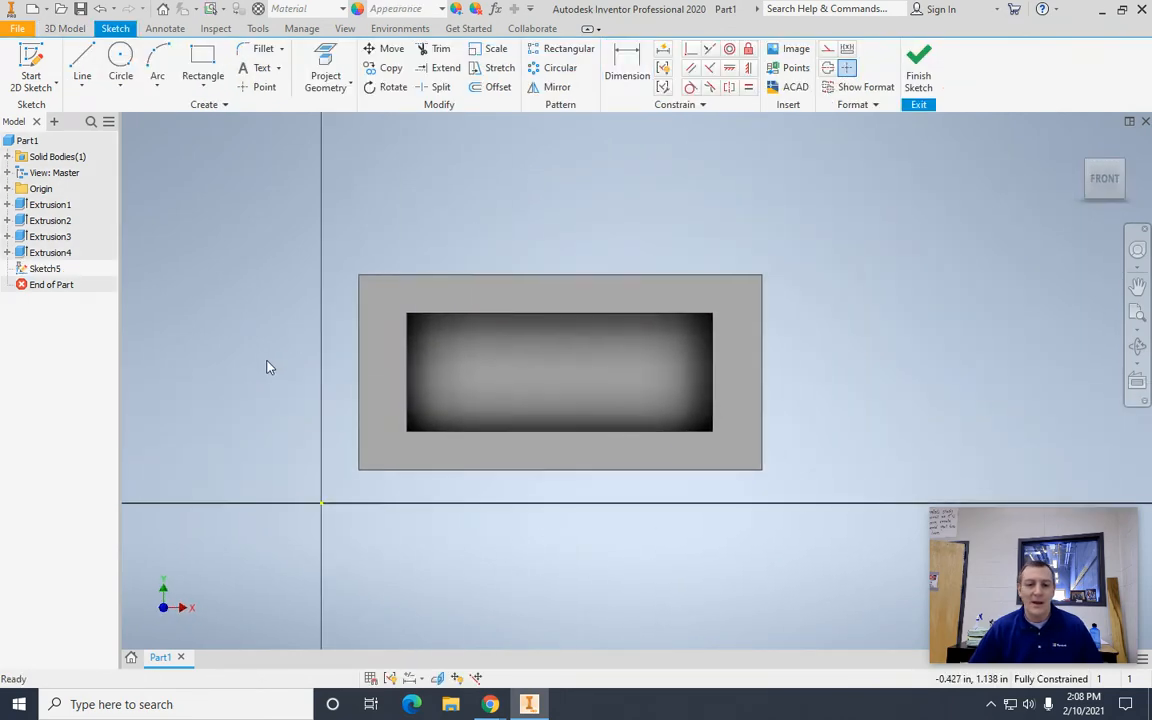
scroll(267, 368, "down", 2)
scroll(272, 383, "up", 5)
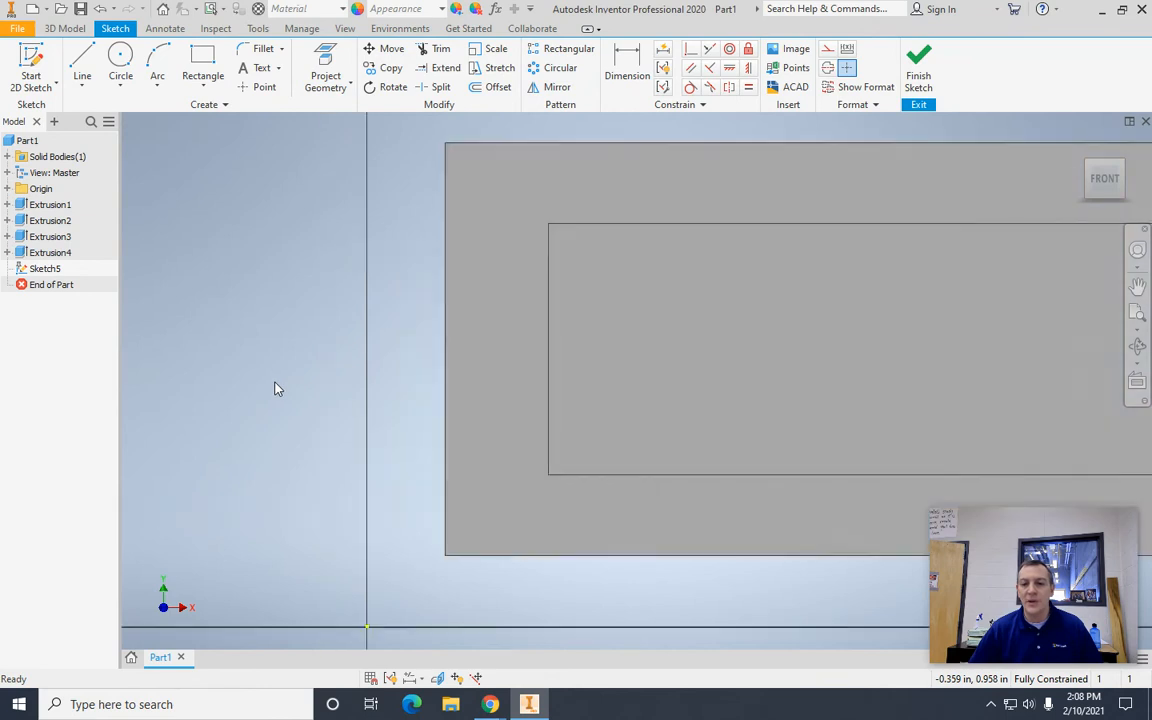
middle_click_drag(330, 345, 1, 380)
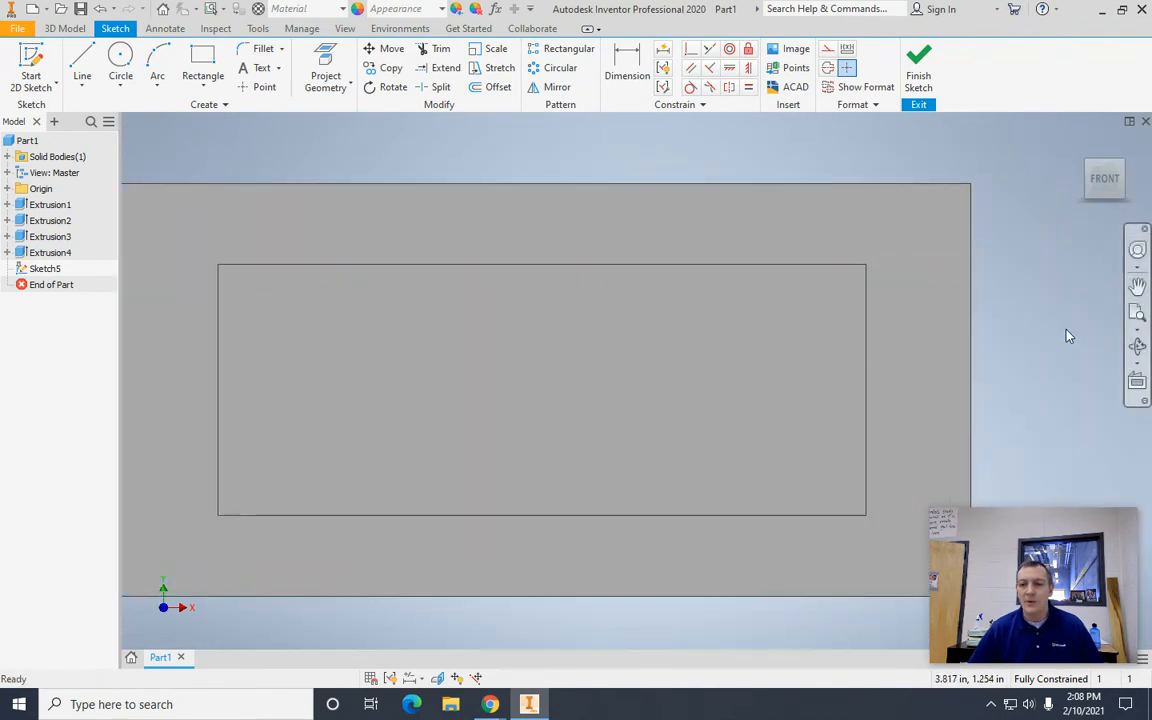
scroll(1067, 334, "up", 3)
middle_click_drag(992, 204, 1020, 398)
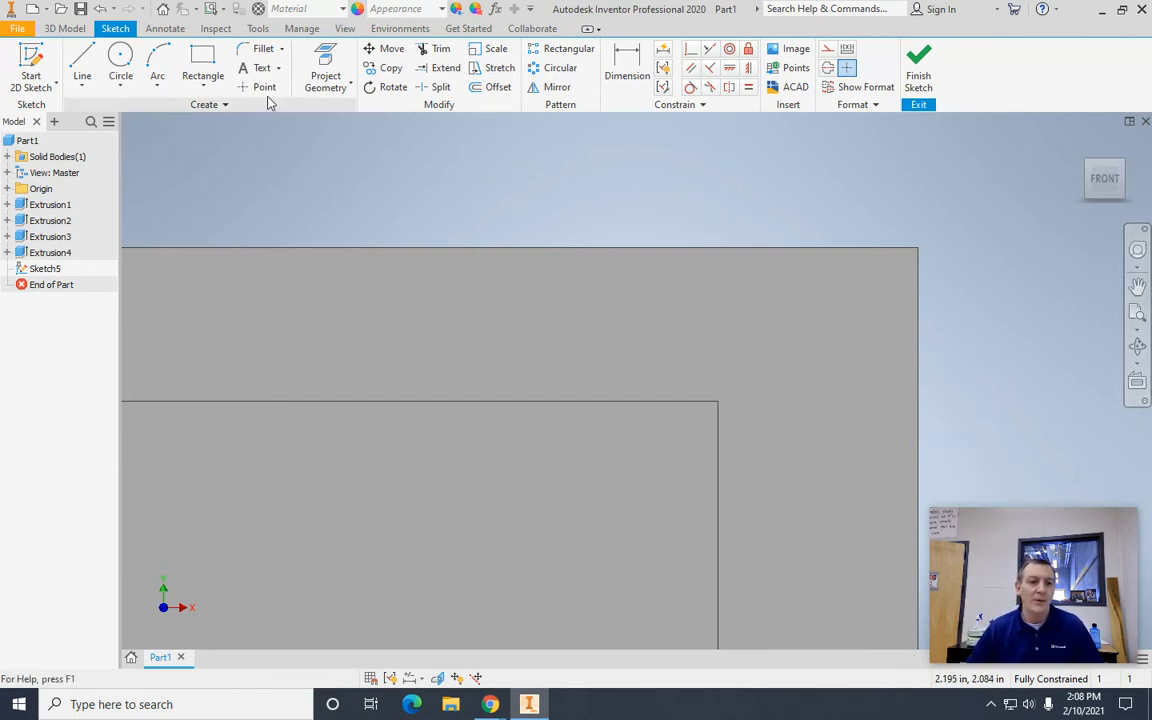
Step: Draw a 0.06 in by 0.06 in square inside the front face, starting on its right edge near the upper corner
left_click(202, 58)
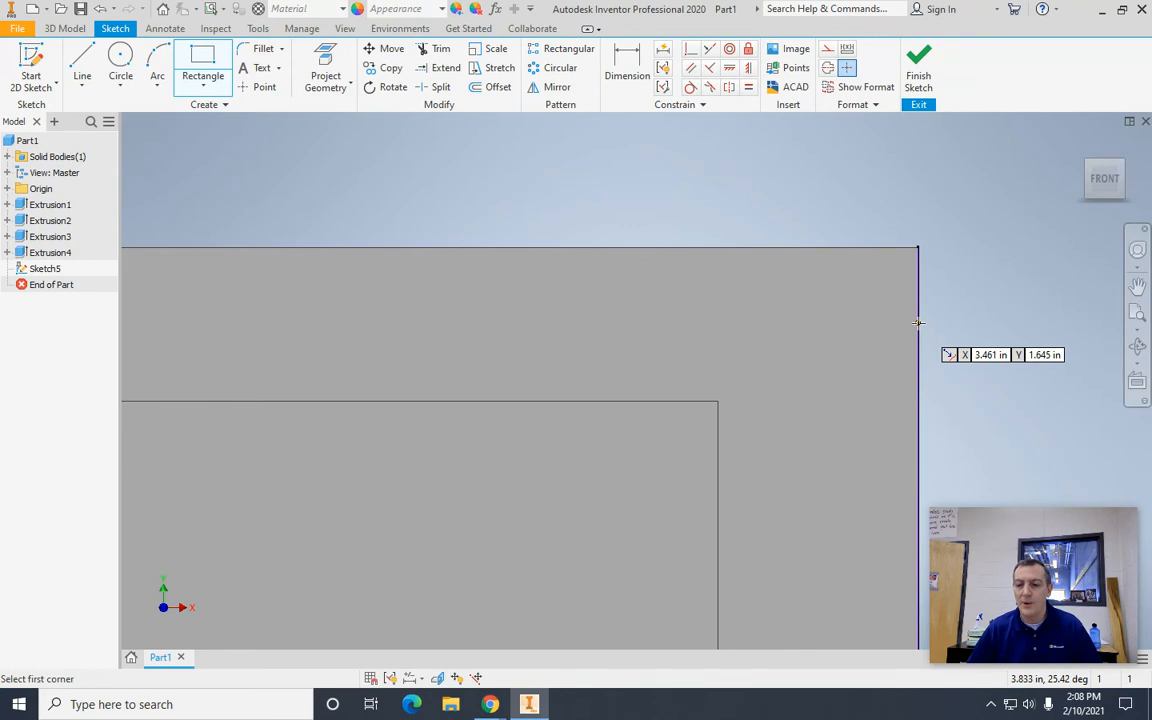
left_click(918, 322)
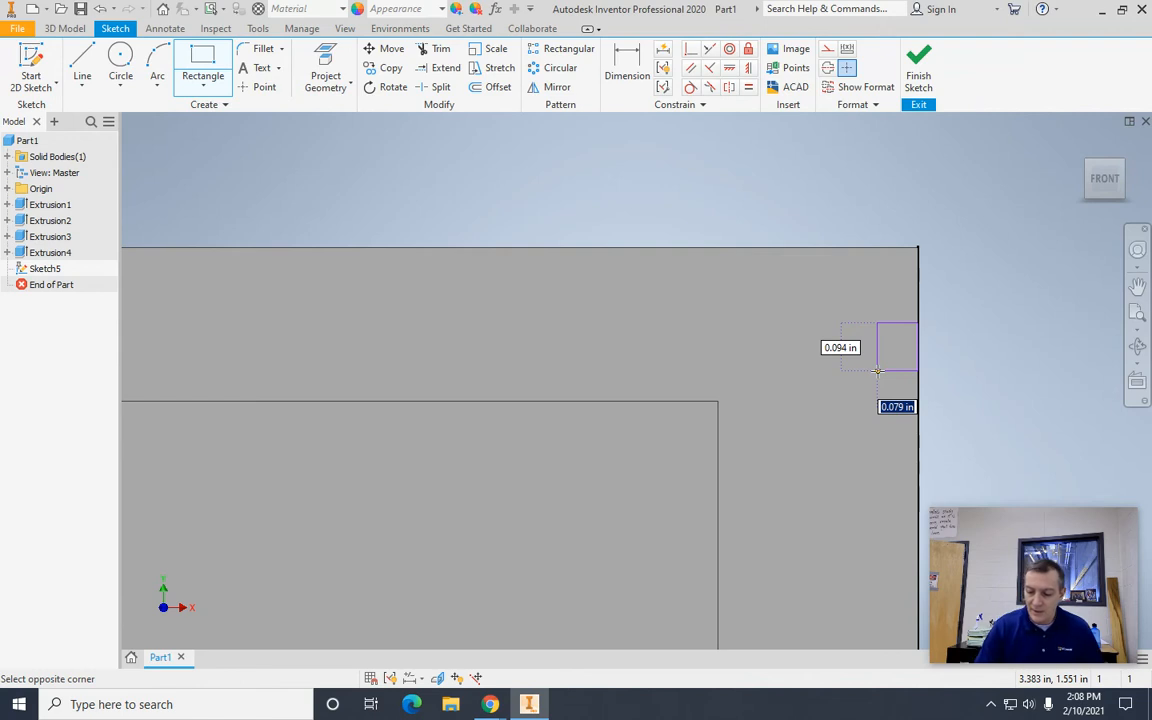
type(".06")
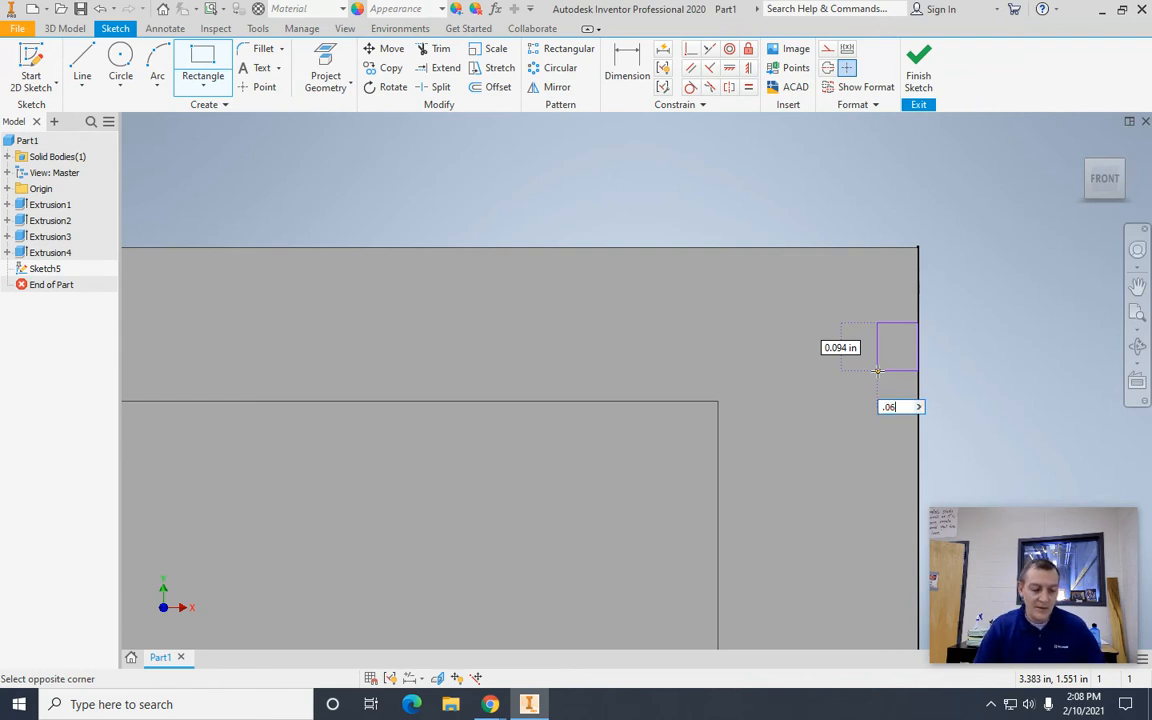
key("Tab")
type(".06")
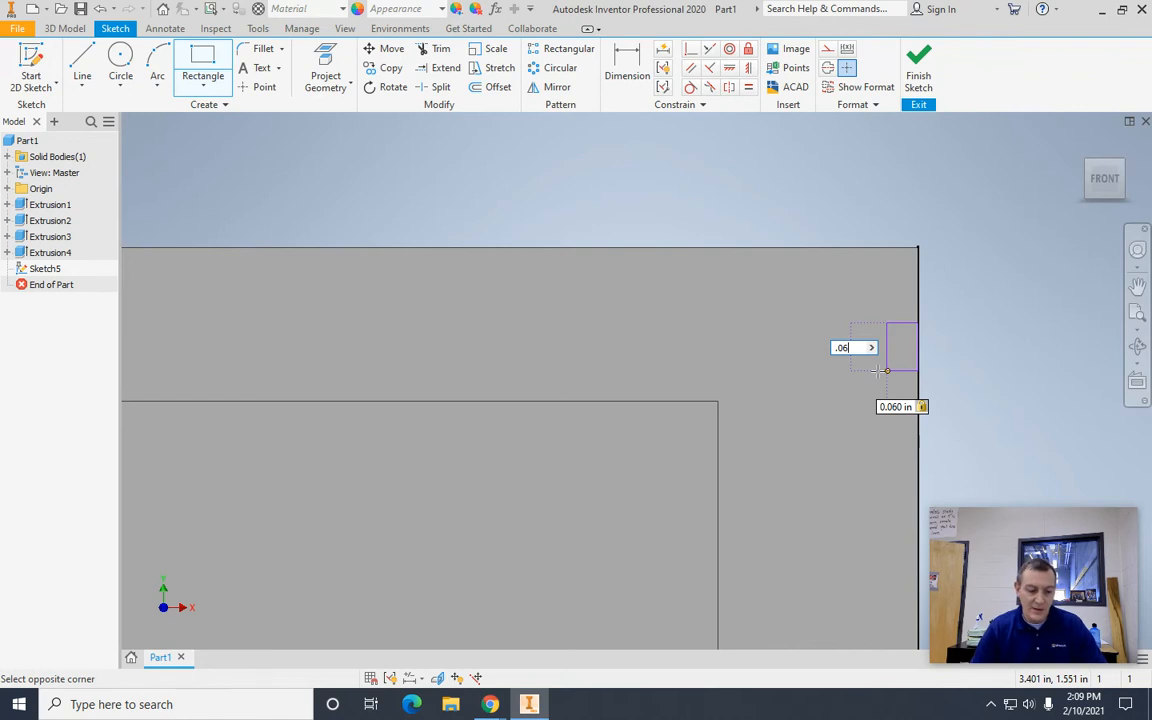
key("Tab")
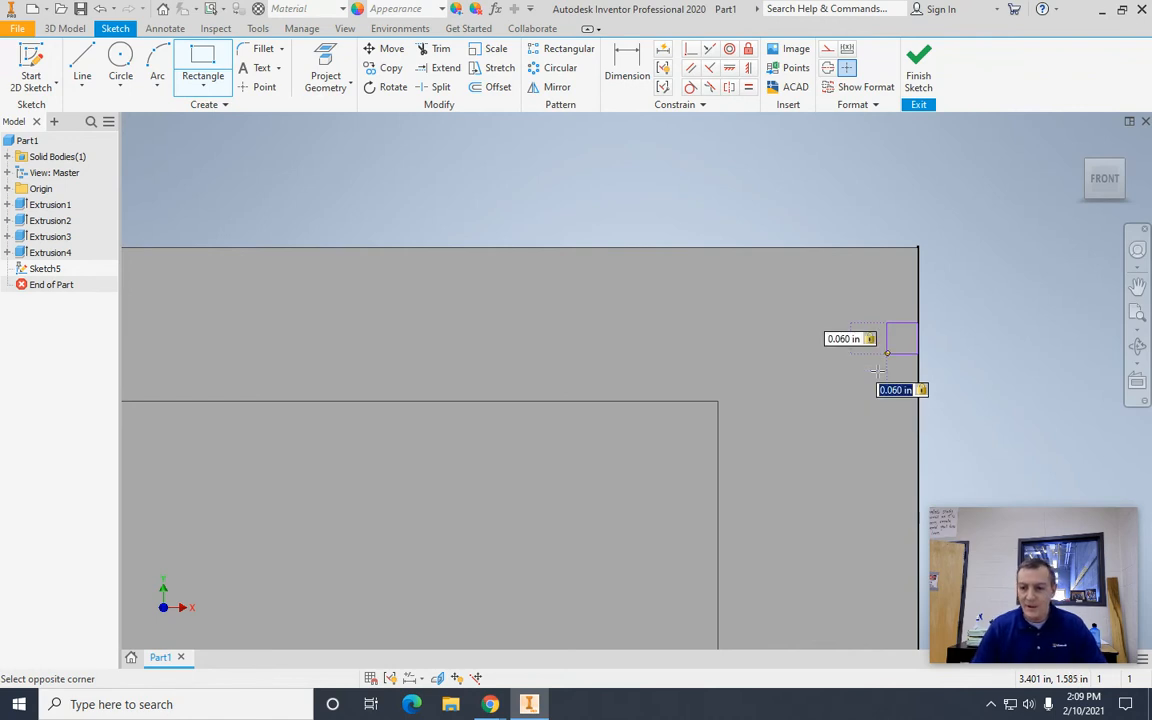
key("Return")
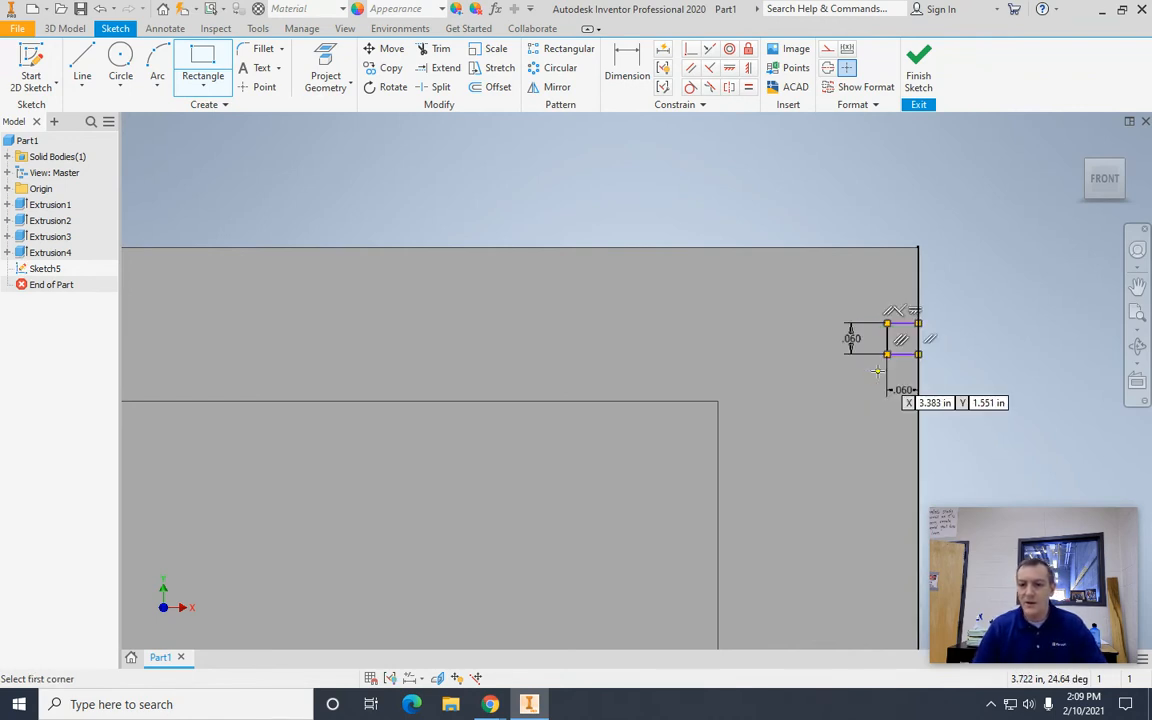
key("Escape")
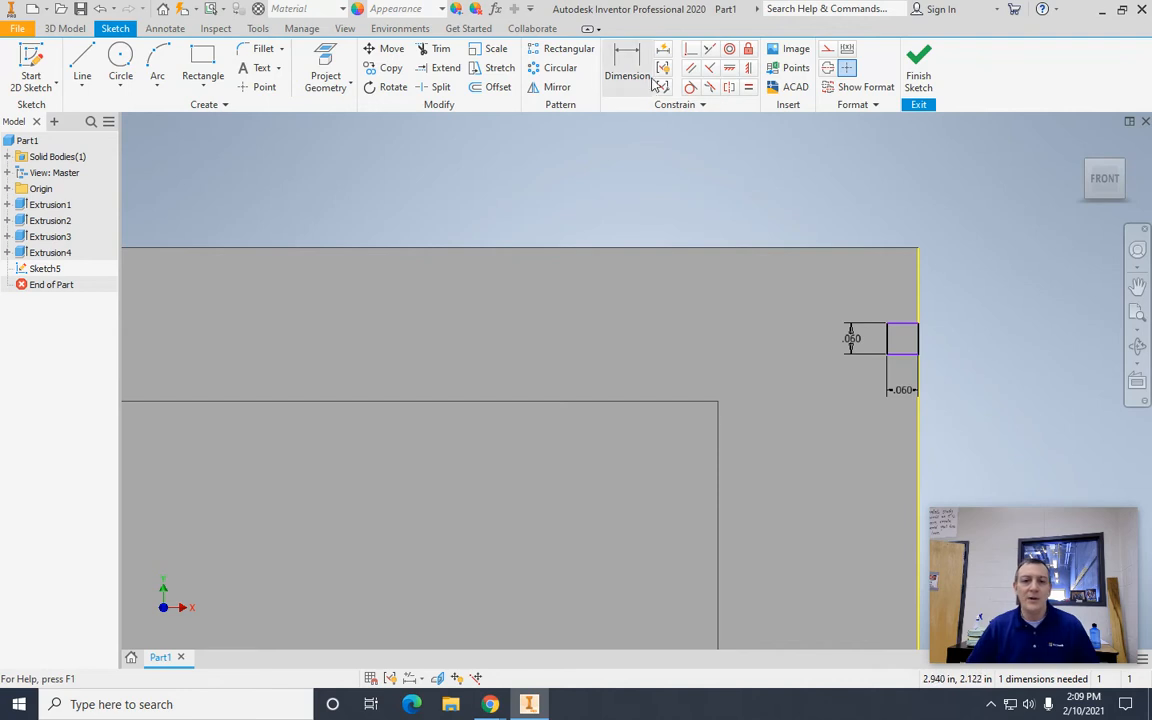
Step: Dimension the right square's upper side 0.3 in below the front face's top edge
left_click(624, 64)
left_click(904, 325)
left_click(872, 250)
left_click(1002, 279)
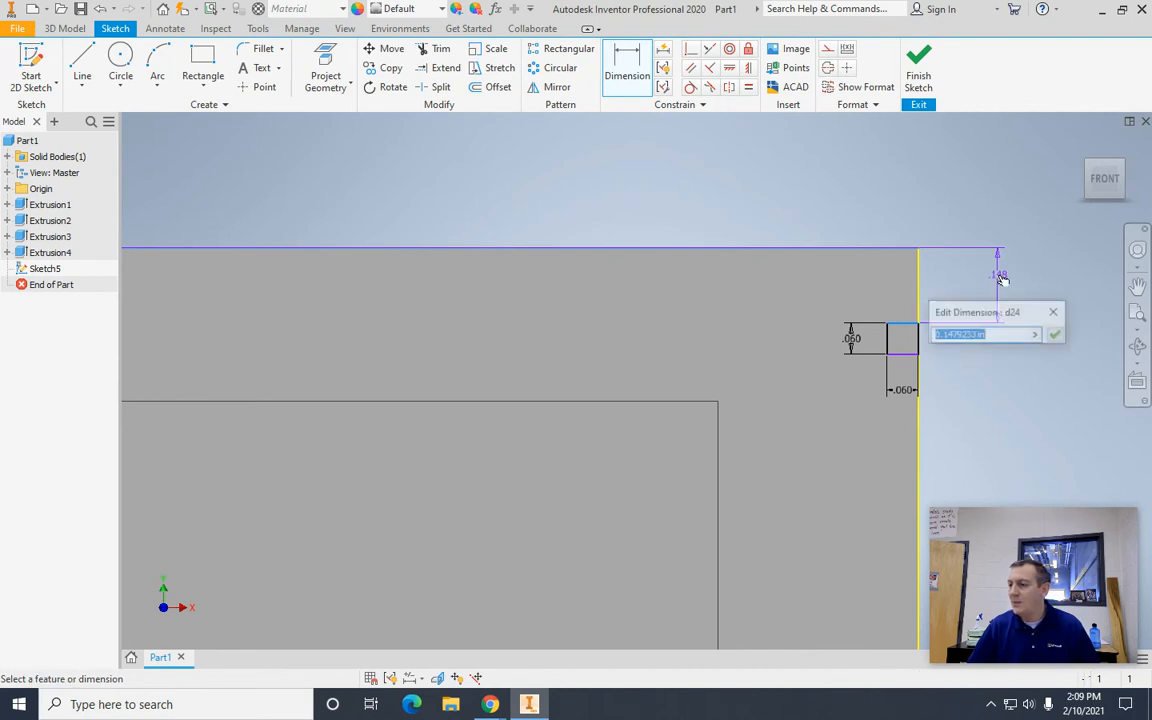
type(".3")
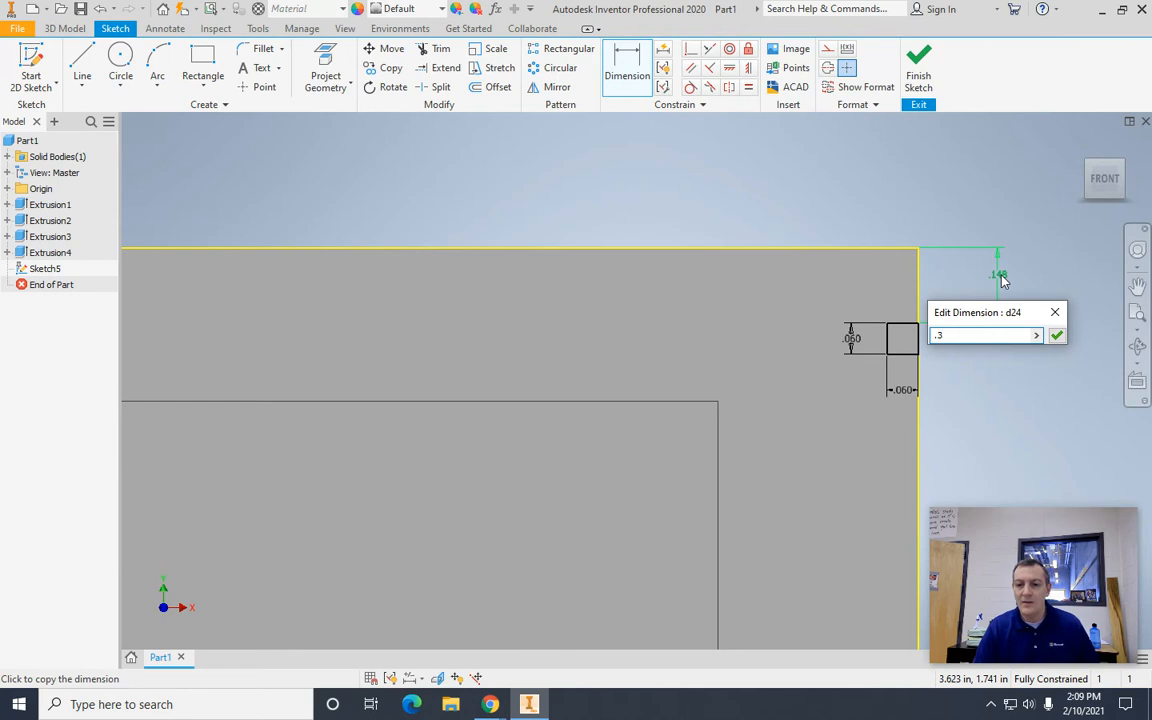
key("Return")
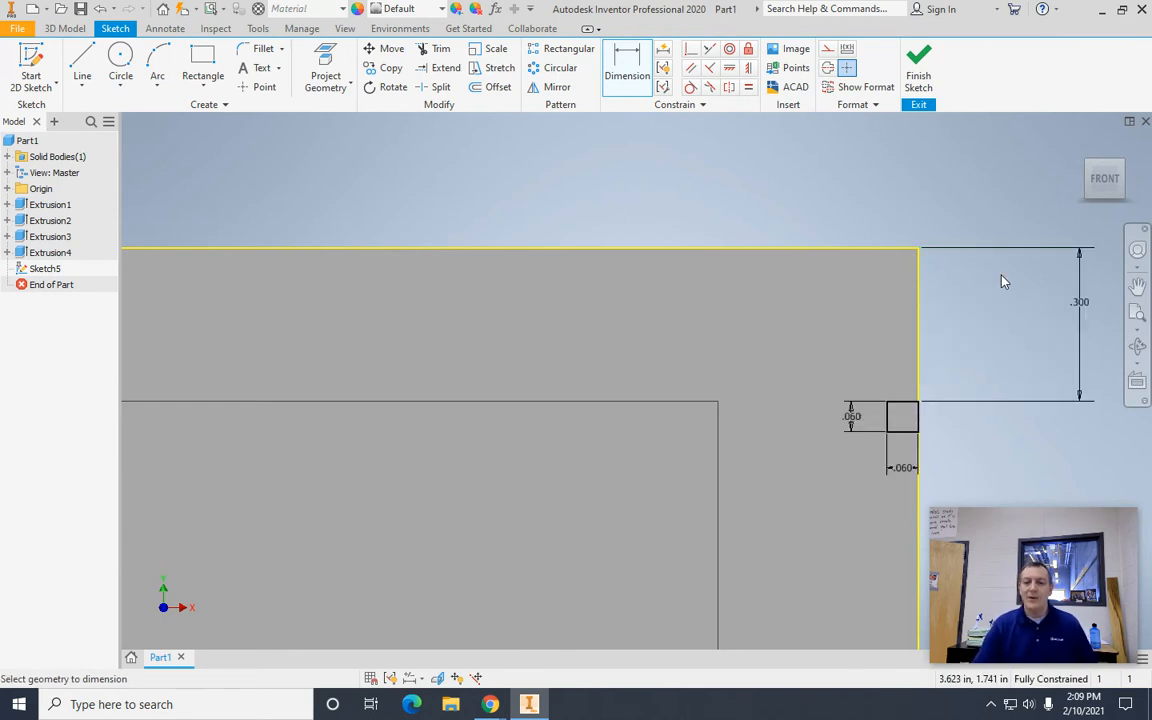
key("Escape")
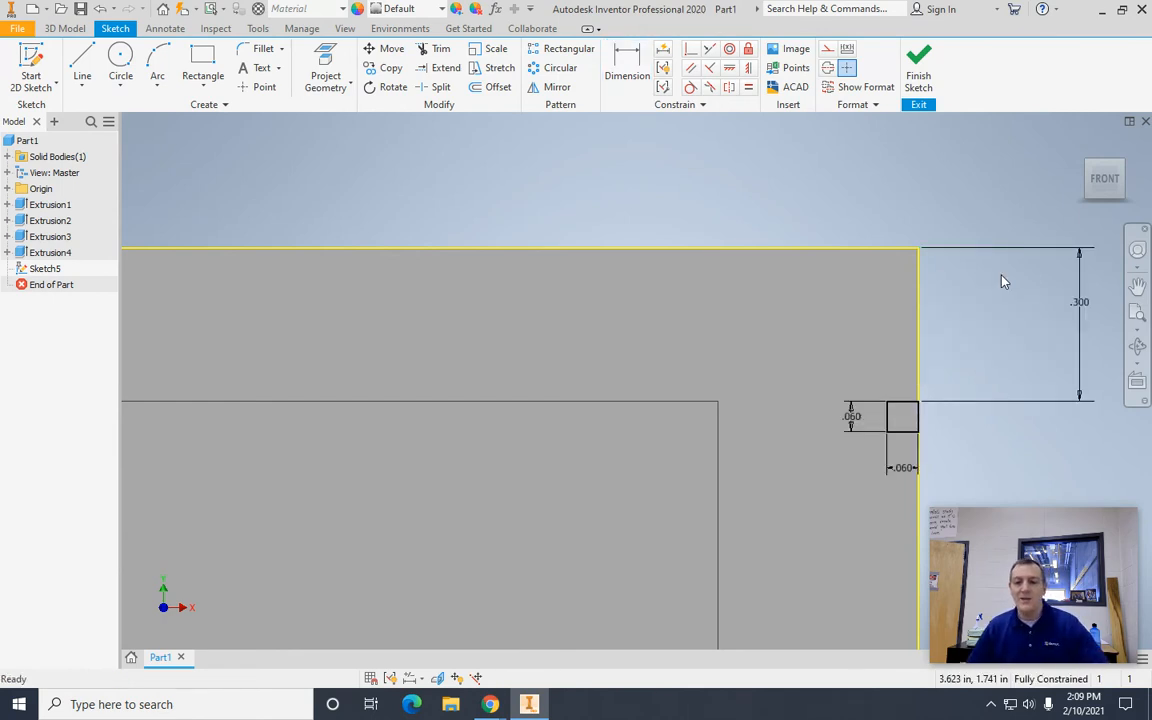
Step: Draw a second 0.06 in by 0.06 in square inside the front face, starting on its left edge near the upper corner
scroll(715, 228, "down", 5)
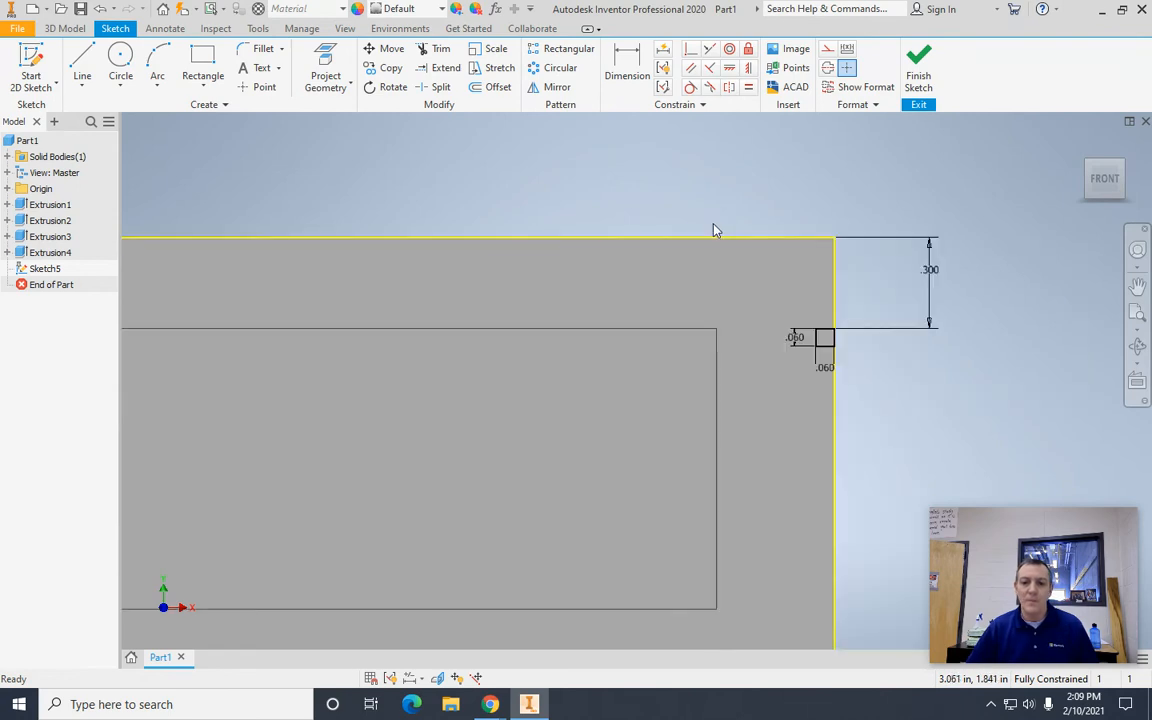
left_click(713, 233)
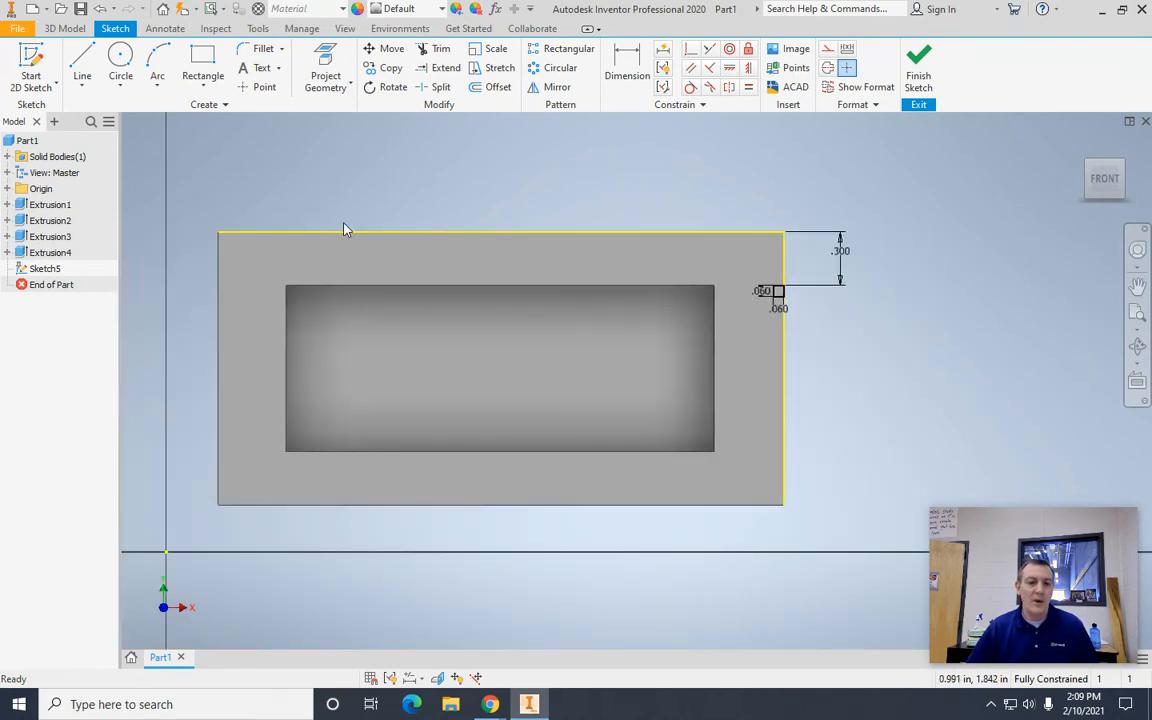
middle_click_drag(466, 185, 692, 185)
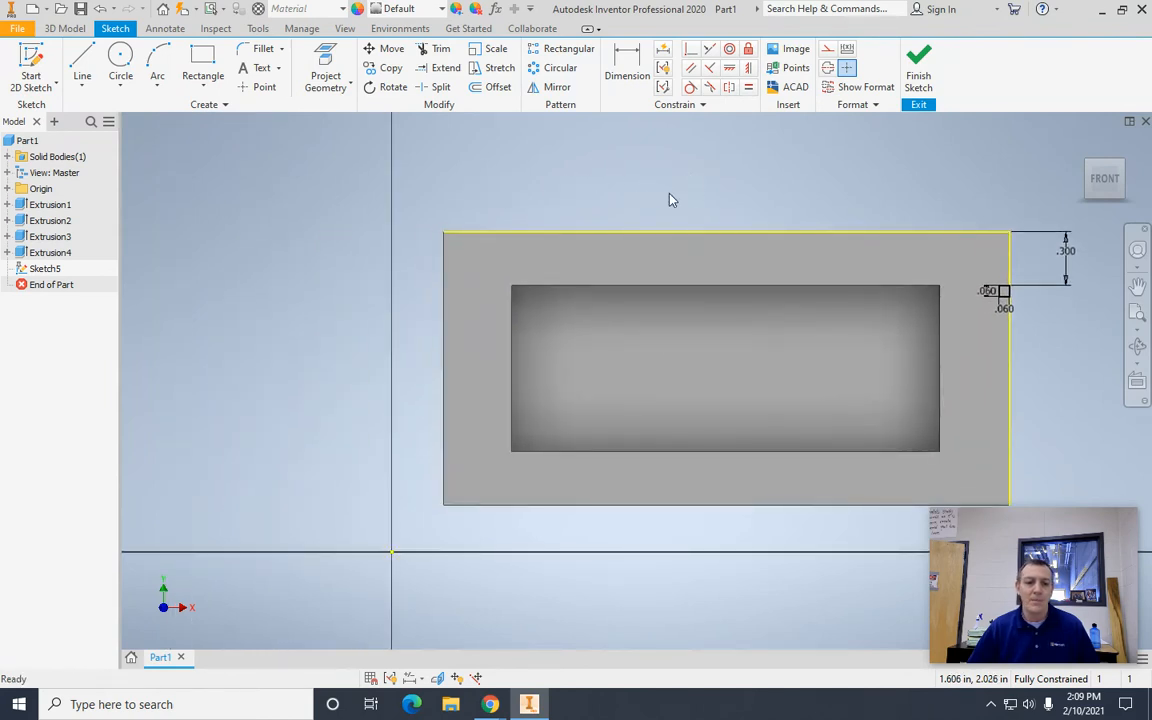
scroll(363, 342, "up", 3)
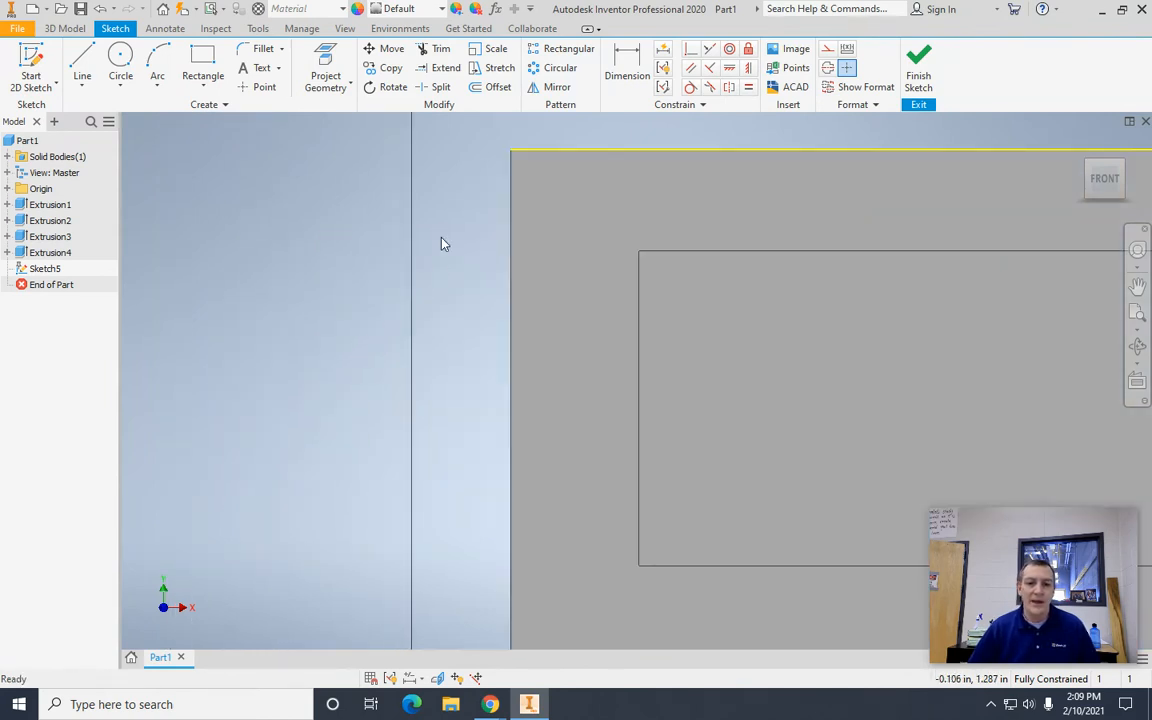
left_click(202, 60)
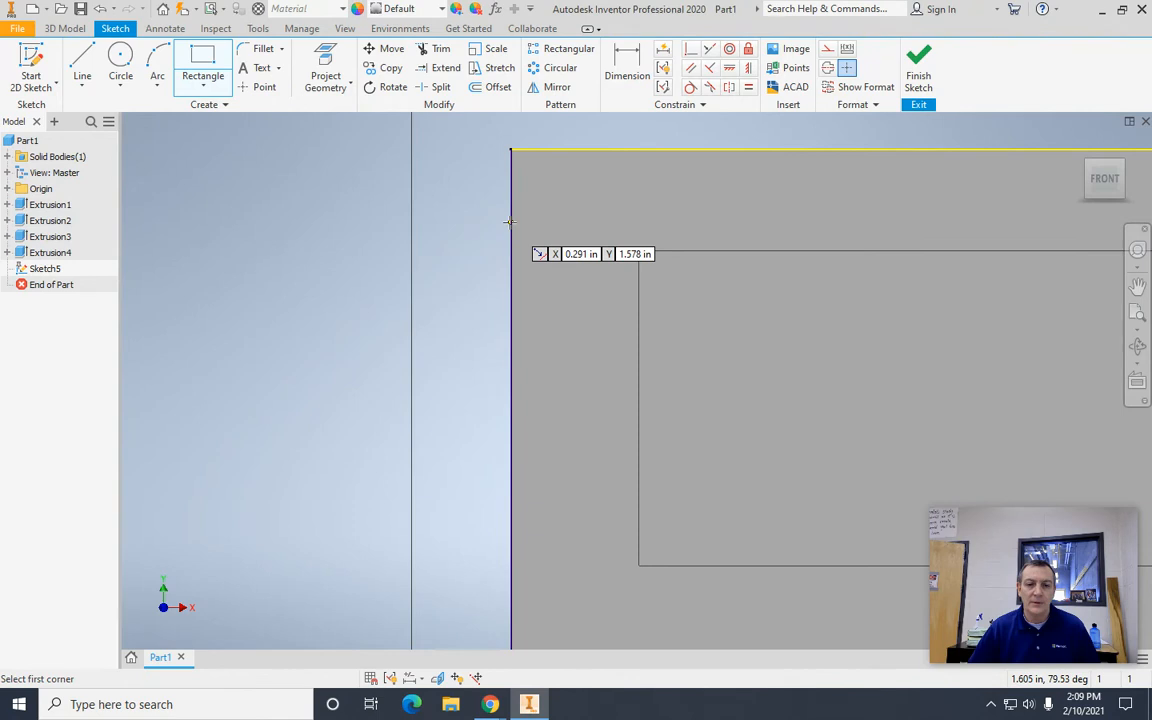
left_click(510, 221)
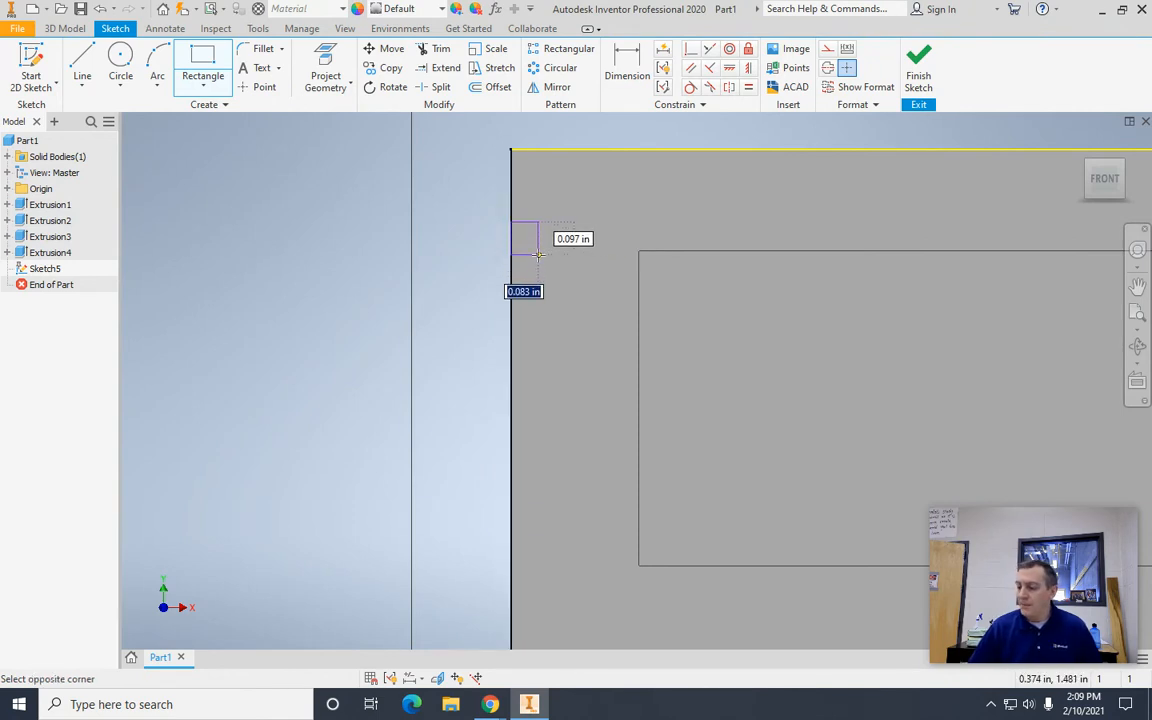
type(".06")
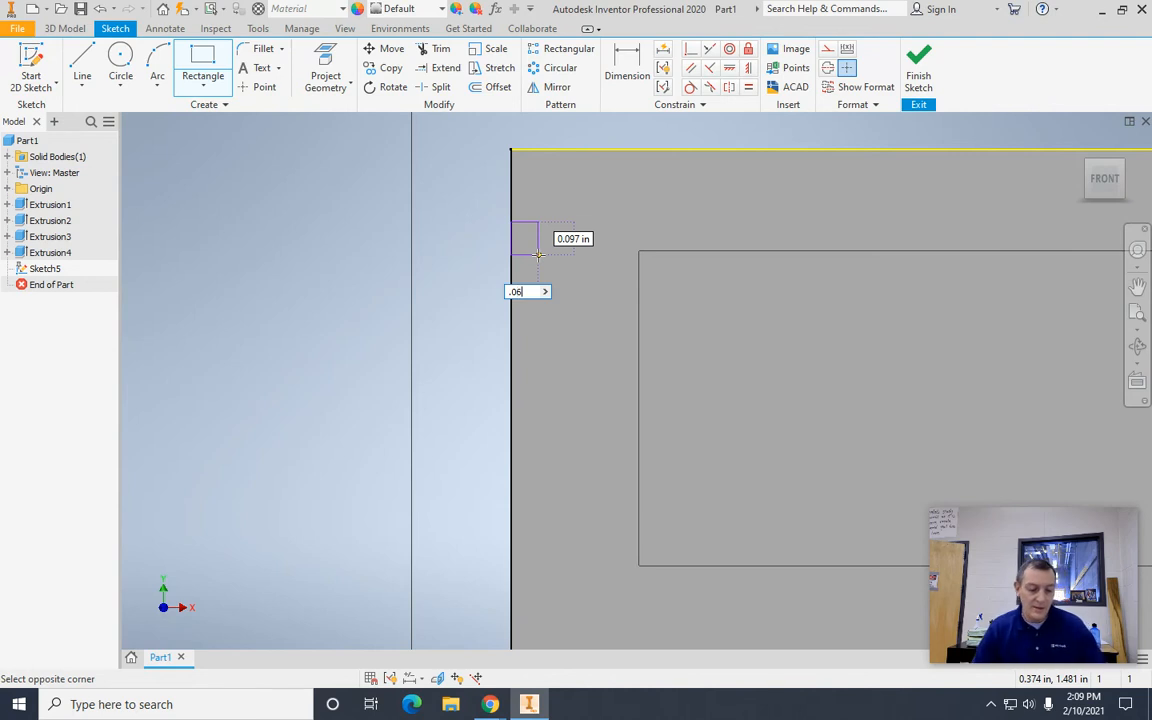
key("Tab")
type(".06")
key("Tab")
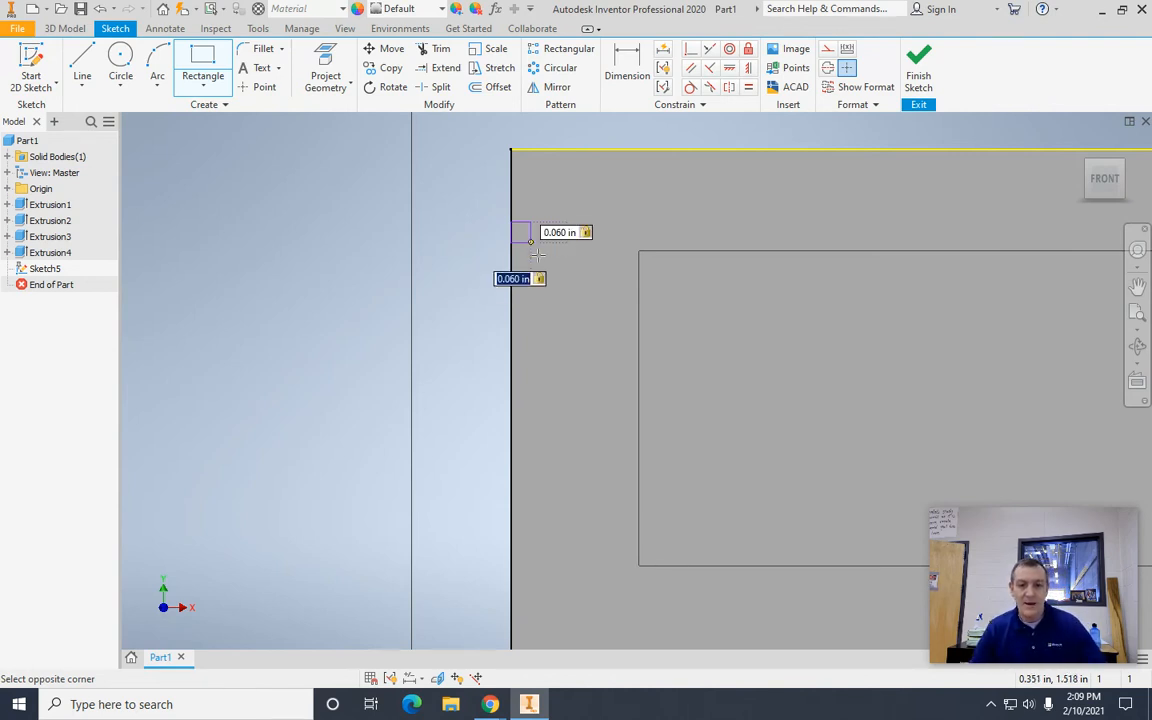
key("Return")
key("Escape")
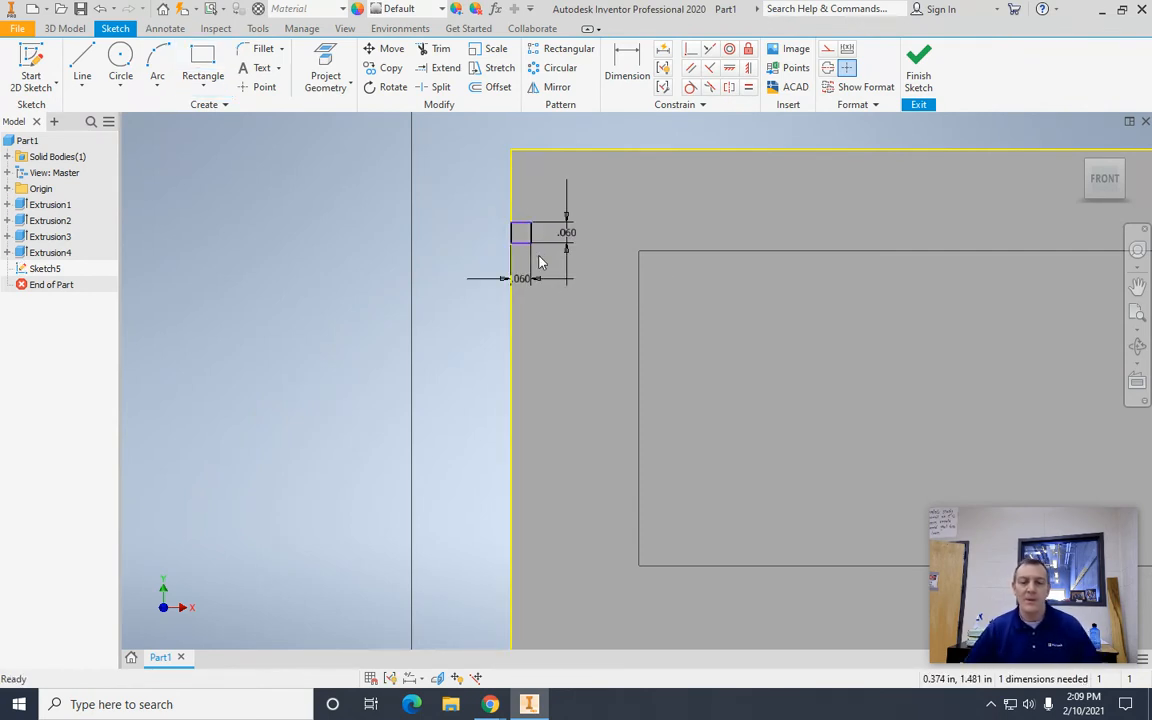
Step: Dimension the left square's upper side 0.30 in below the front face's top edge
left_click(628, 72)
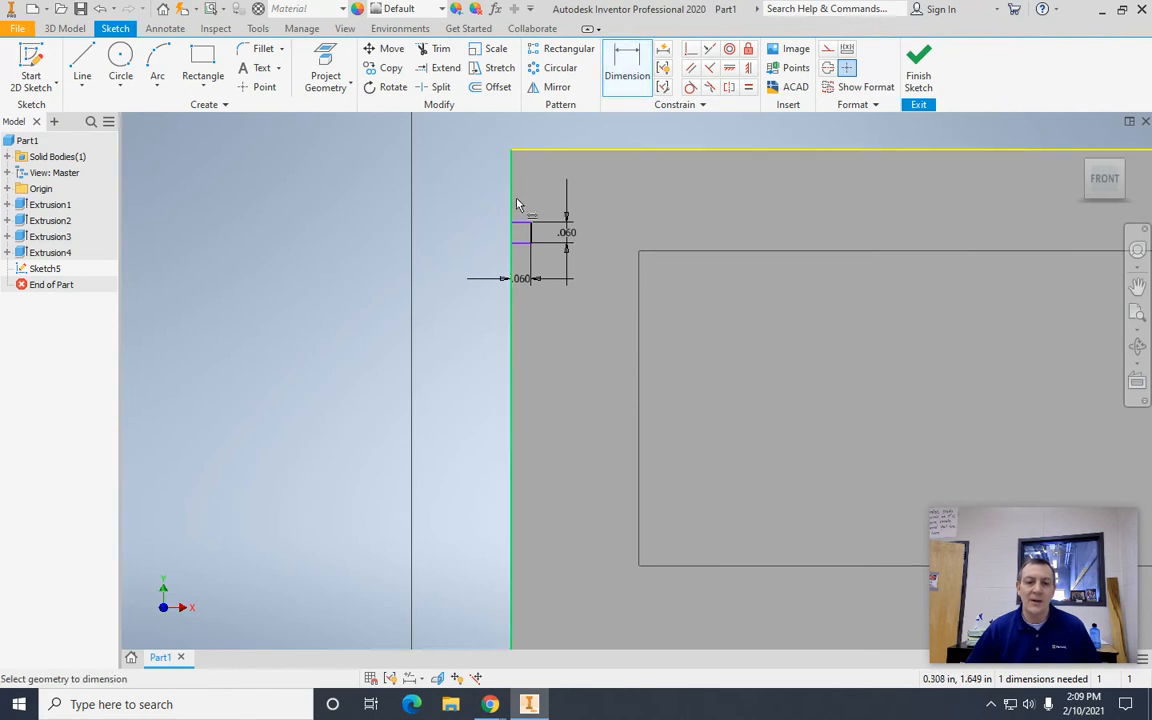
left_click(521, 230)
left_click(535, 152)
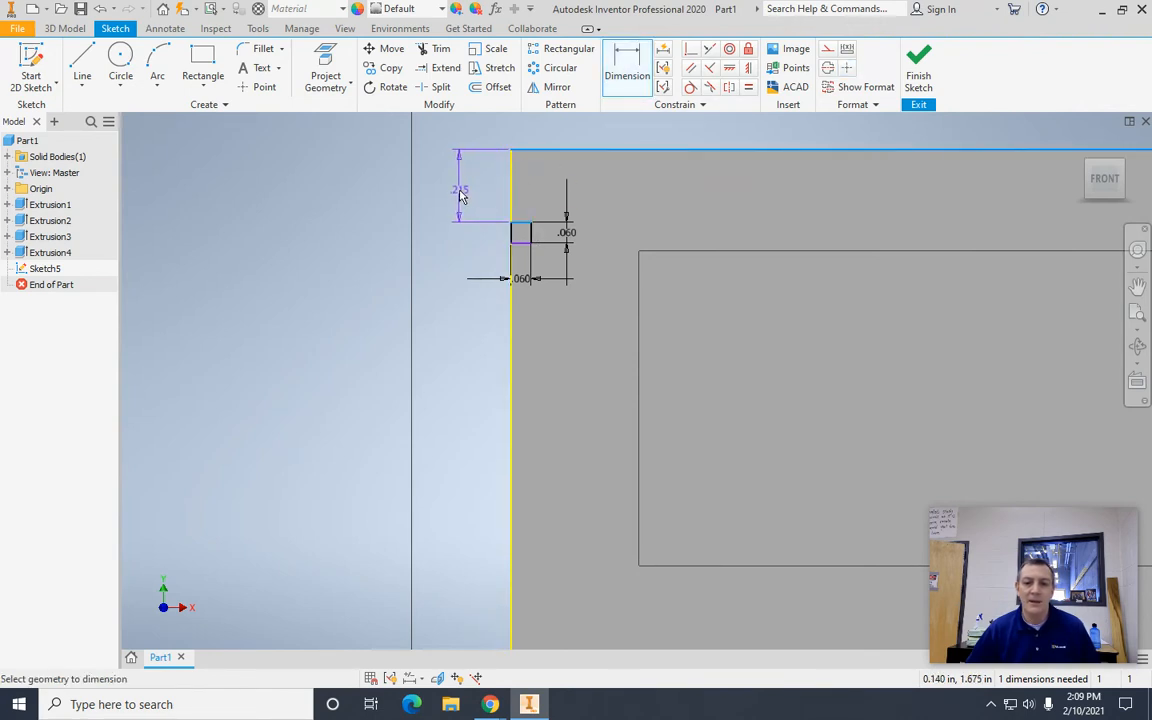
left_click(459, 195)
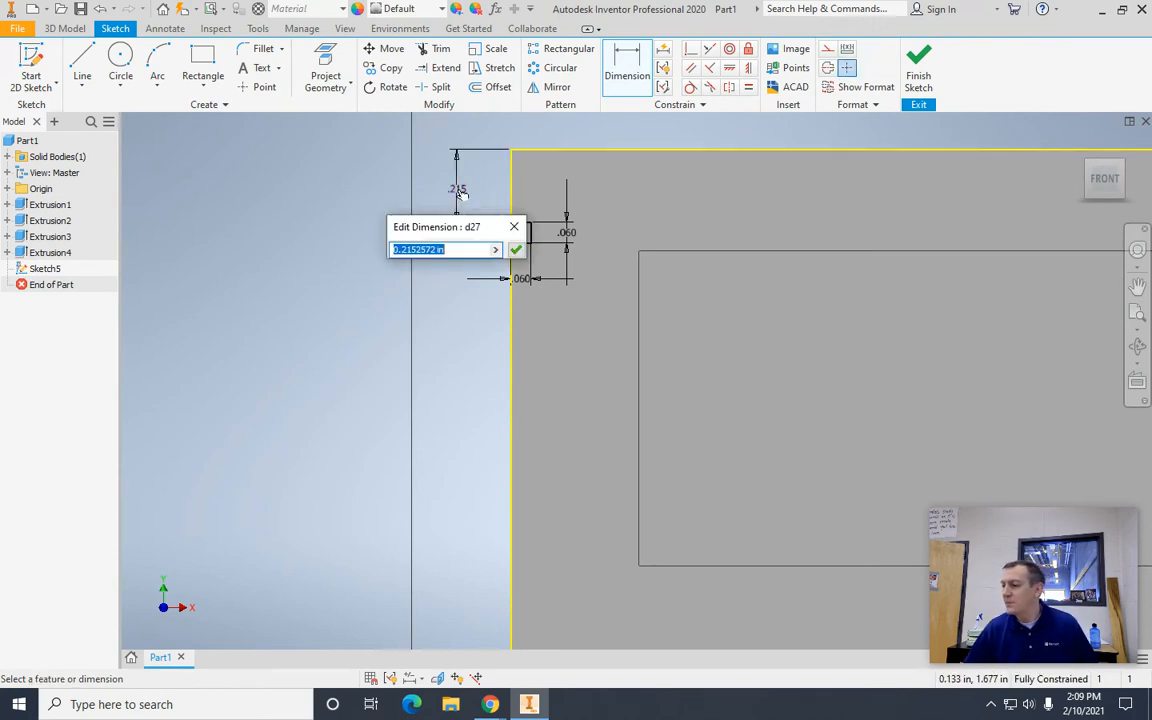
type(".30")
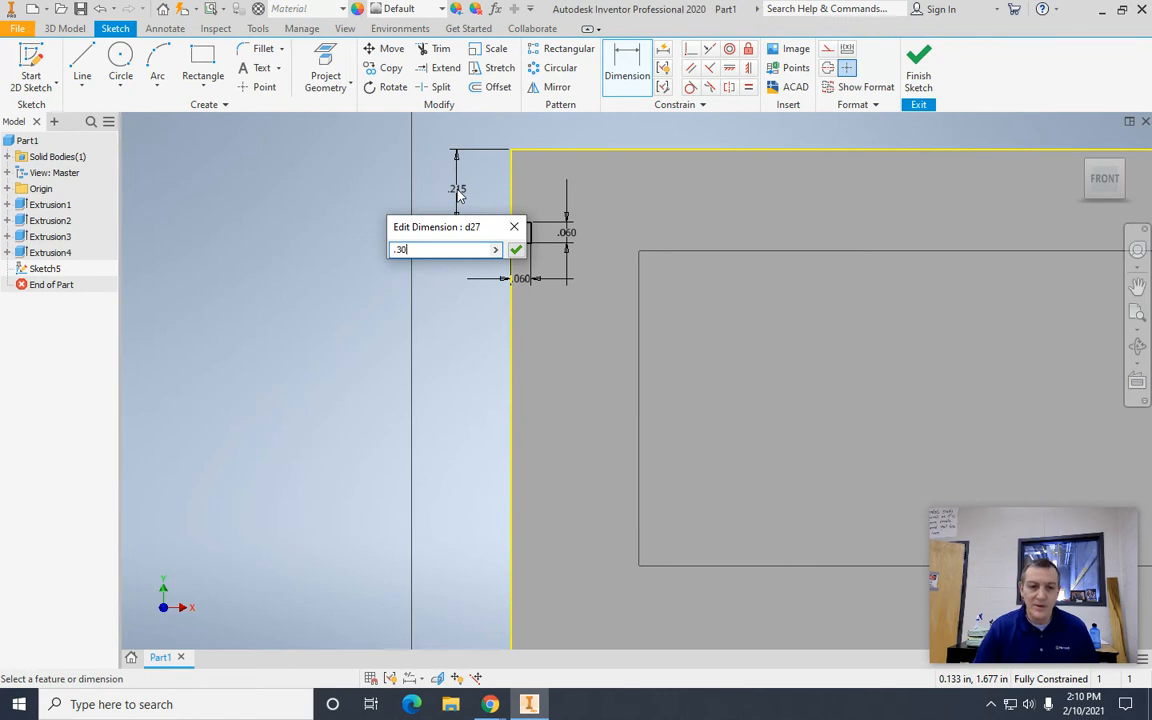
key("Return")
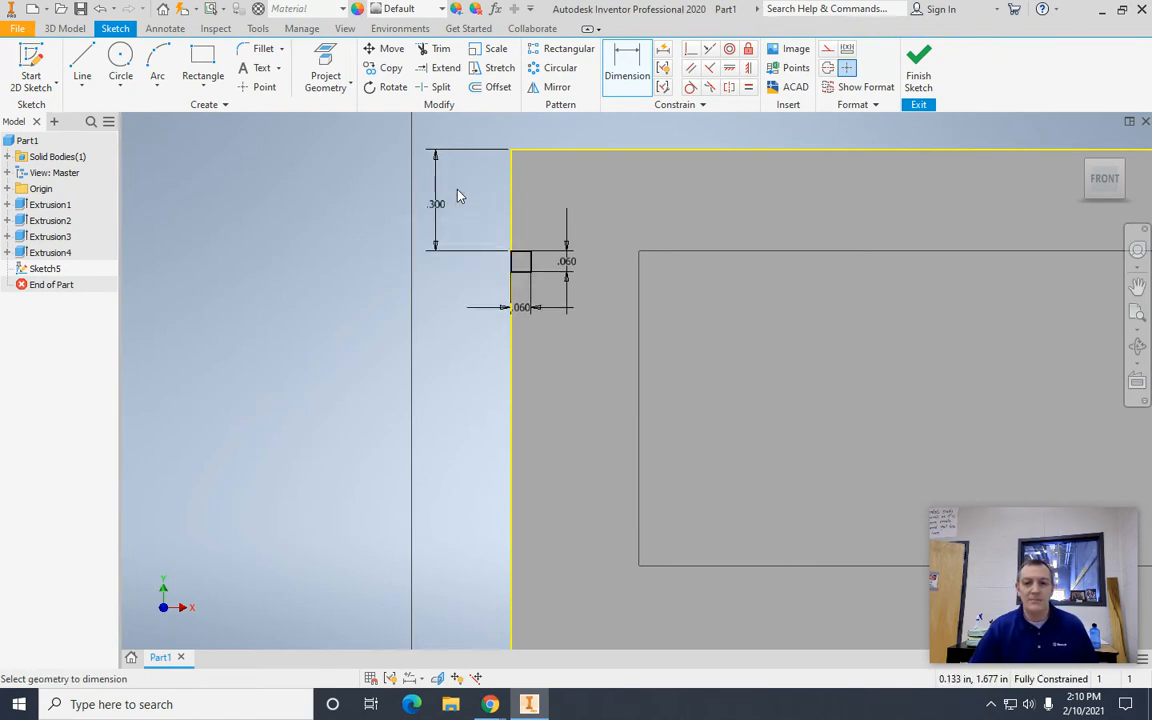
key("Escape")
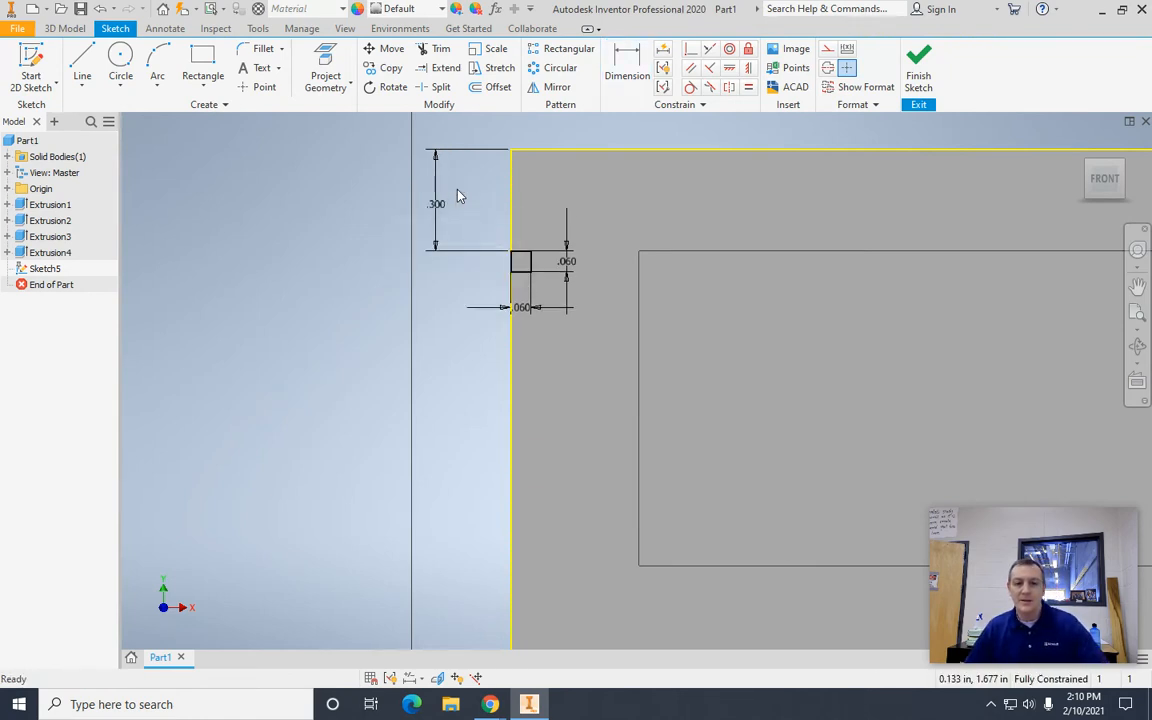
Step: Finish the front-face sketch containing the two small edge squares
scroll(432, 399, "down", 5)
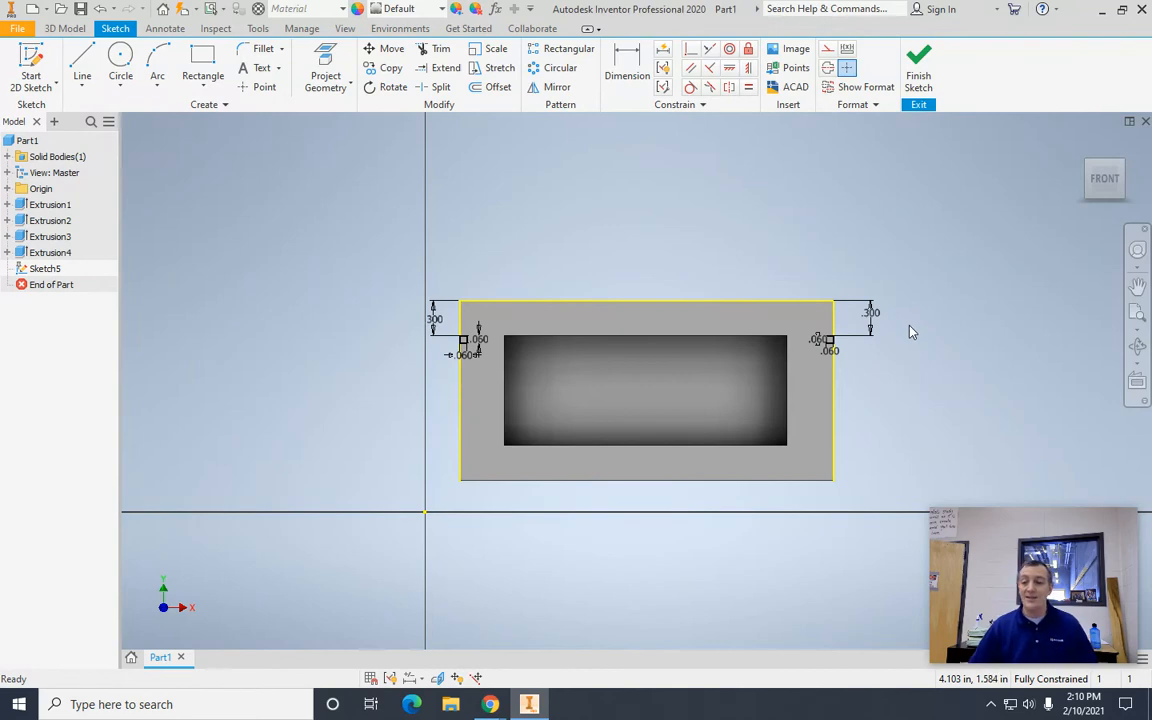
left_click(919, 78)
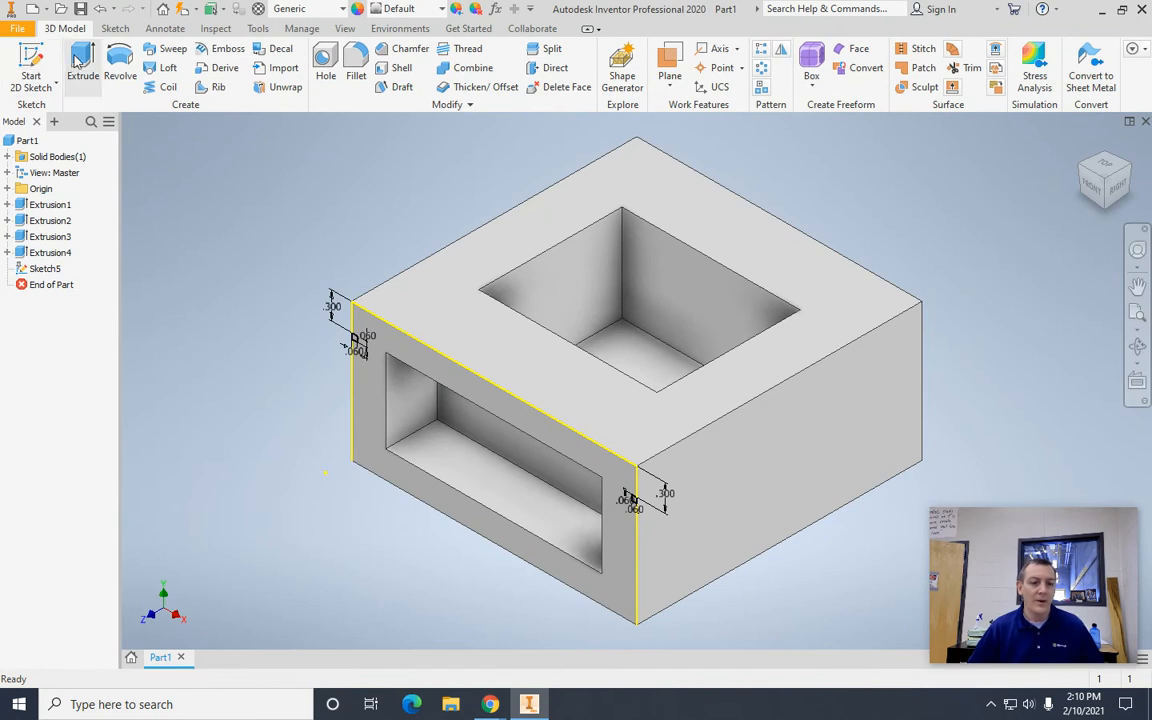
scroll(240, 330, "up", 3)
scroll(249, 340, "down", 6)
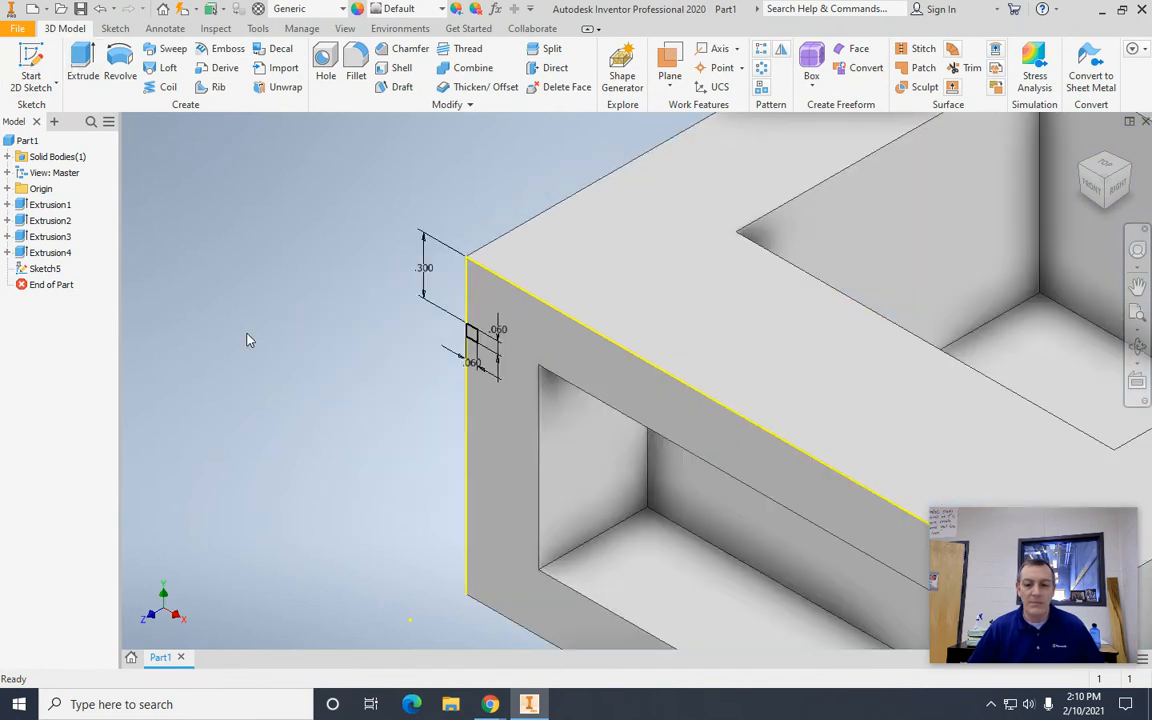
scroll(249, 340, "up", 3)
scroll(249, 340, "down", 3)
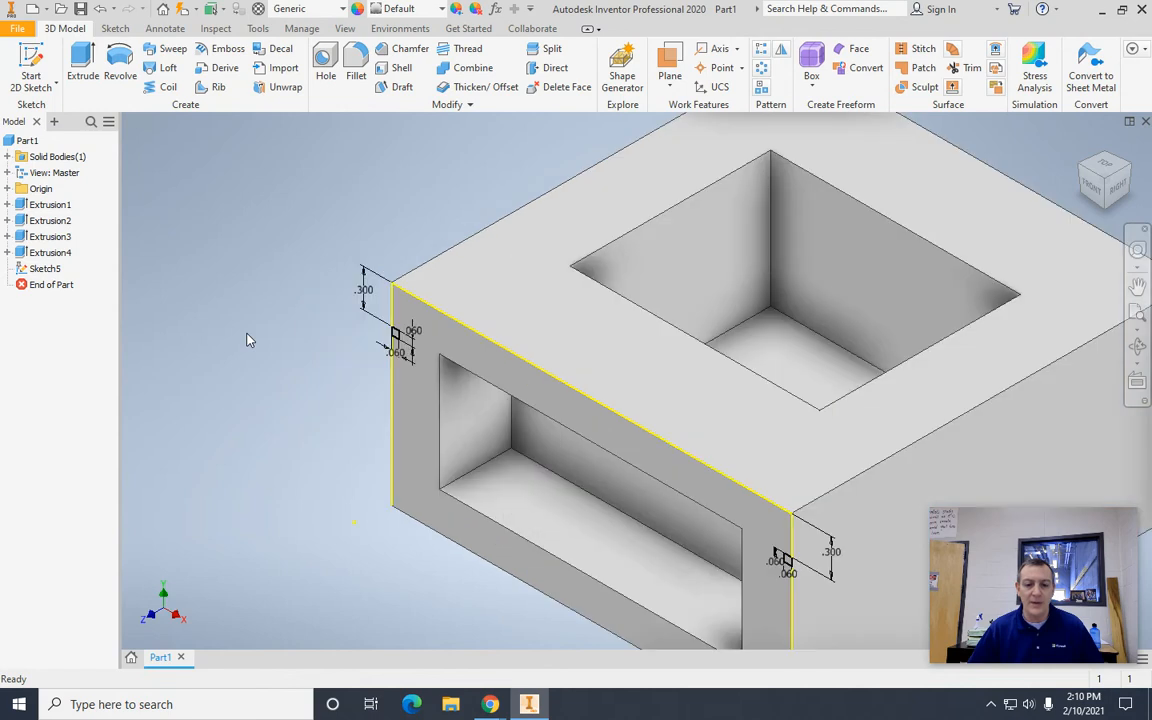
Step: Cut both small edge squares through the full length of the block with Extrude to form the two side grooves
left_click(81, 66)
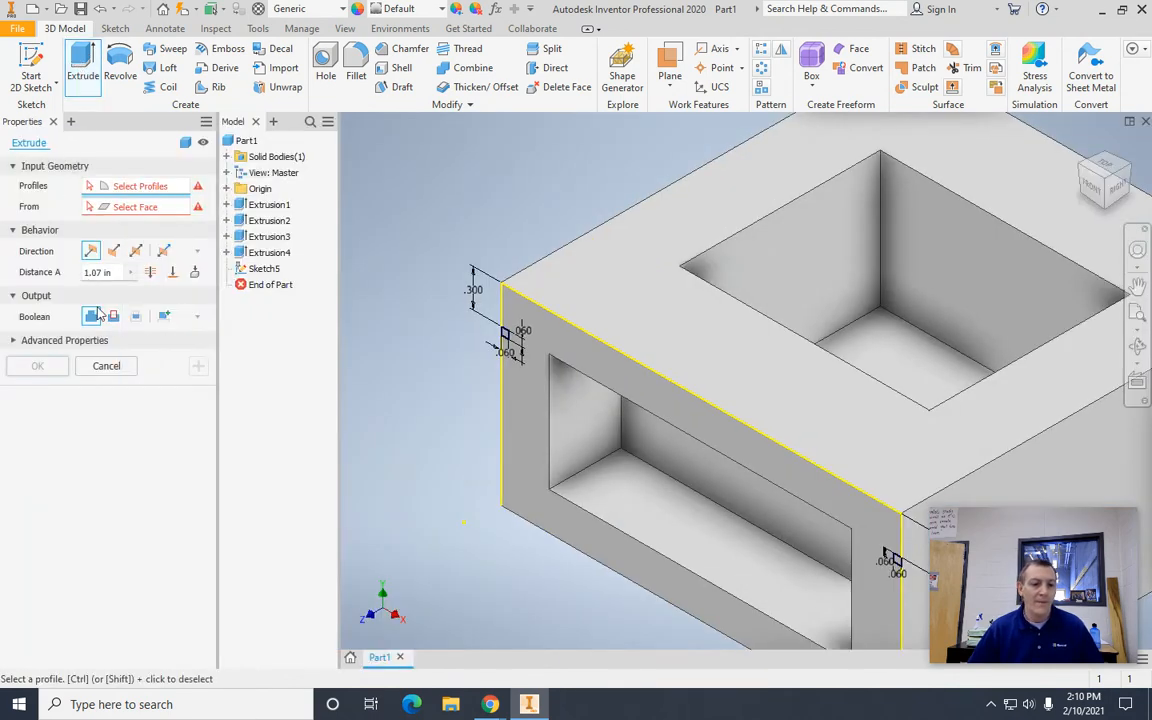
left_click(113, 317)
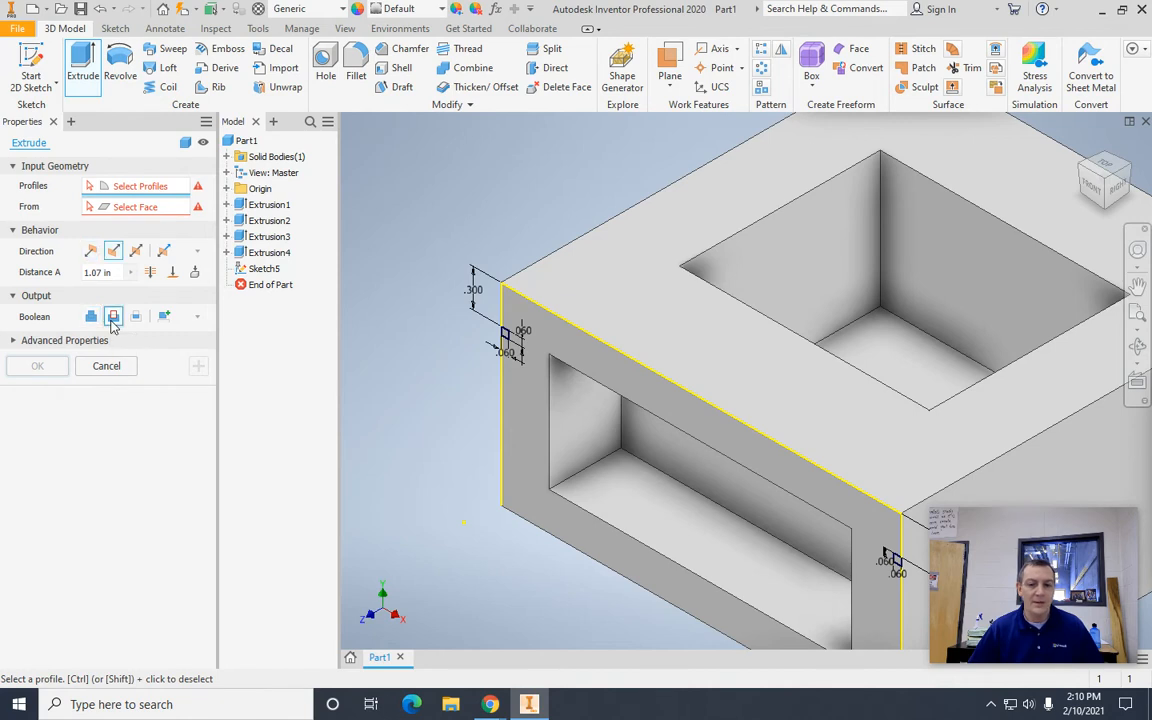
left_click(150, 273)
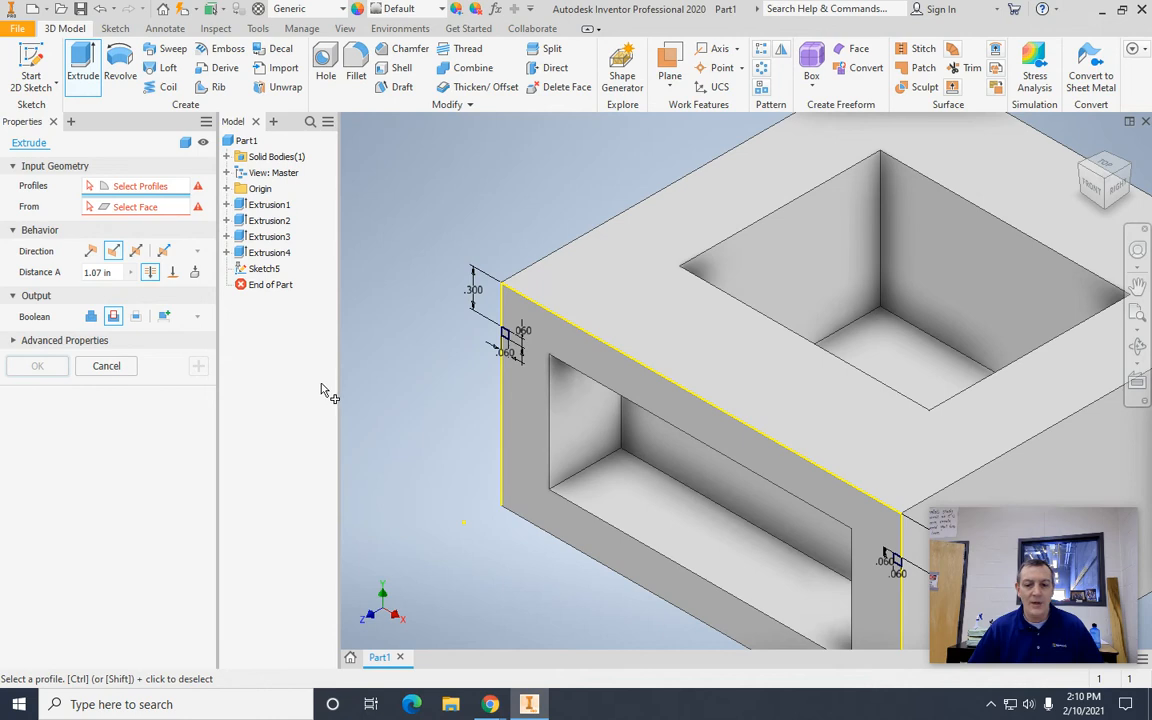
scroll(378, 390, "up", 3)
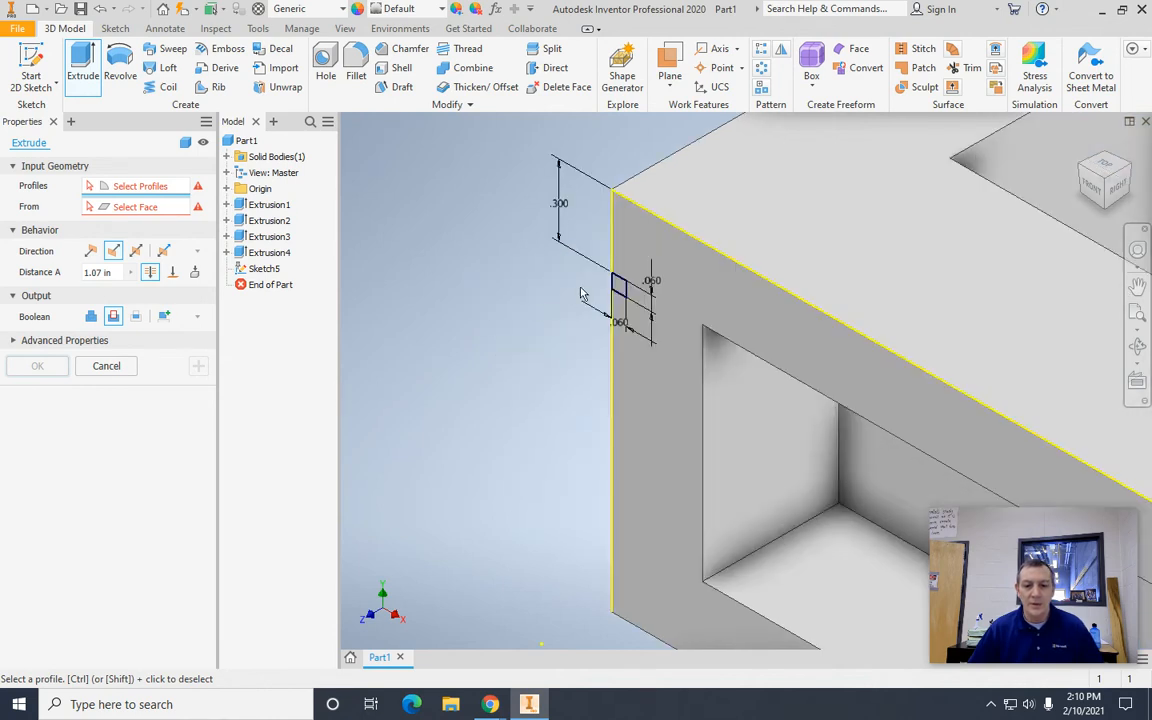
left_click(620, 288)
scroll(515, 377, "down", 3)
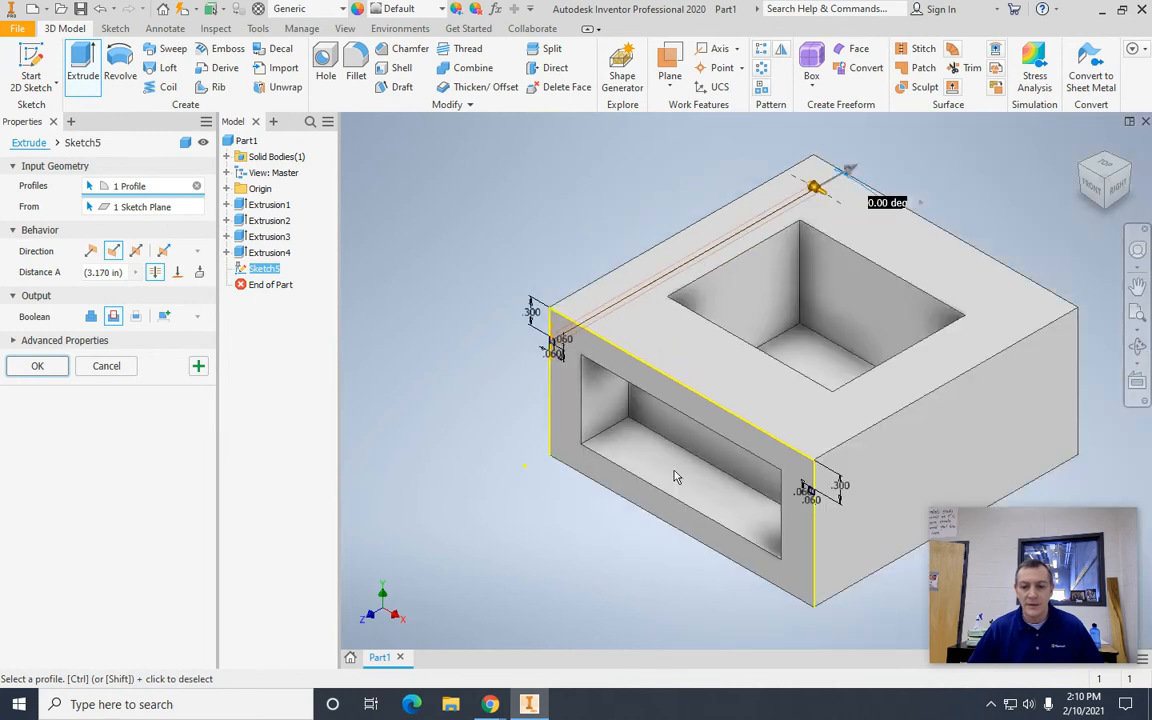
scroll(648, 581, "up", 4)
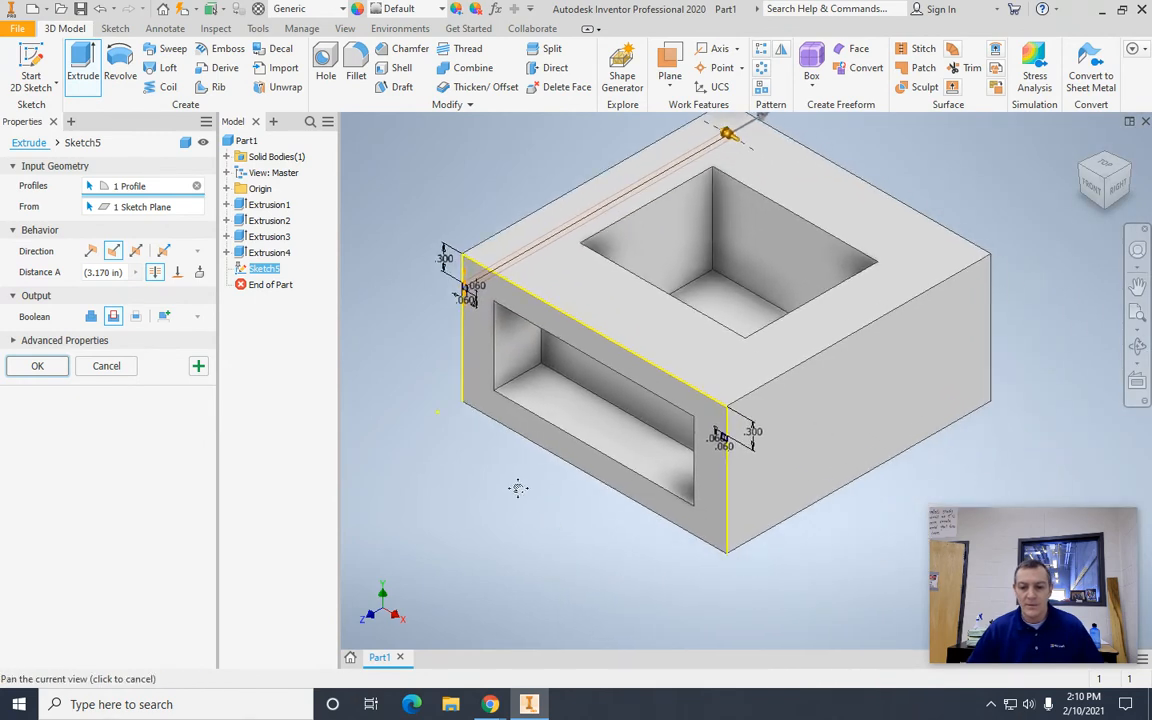
scroll(518, 478, "up", 3)
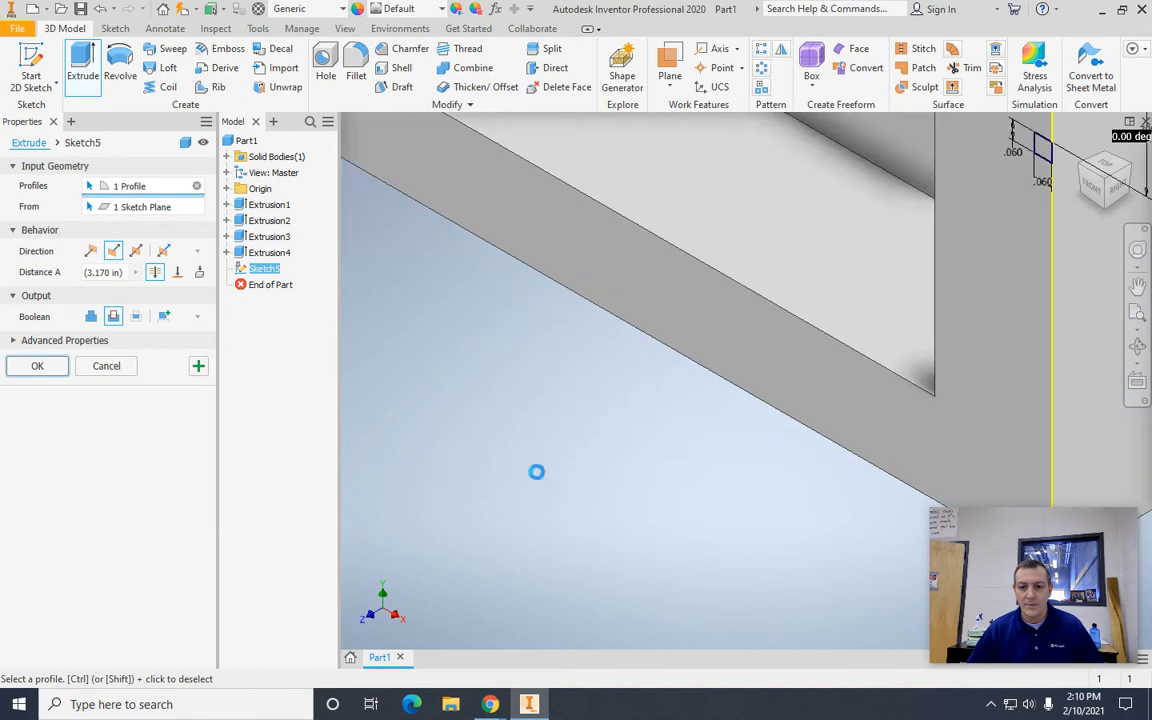
left_click(1045, 150)
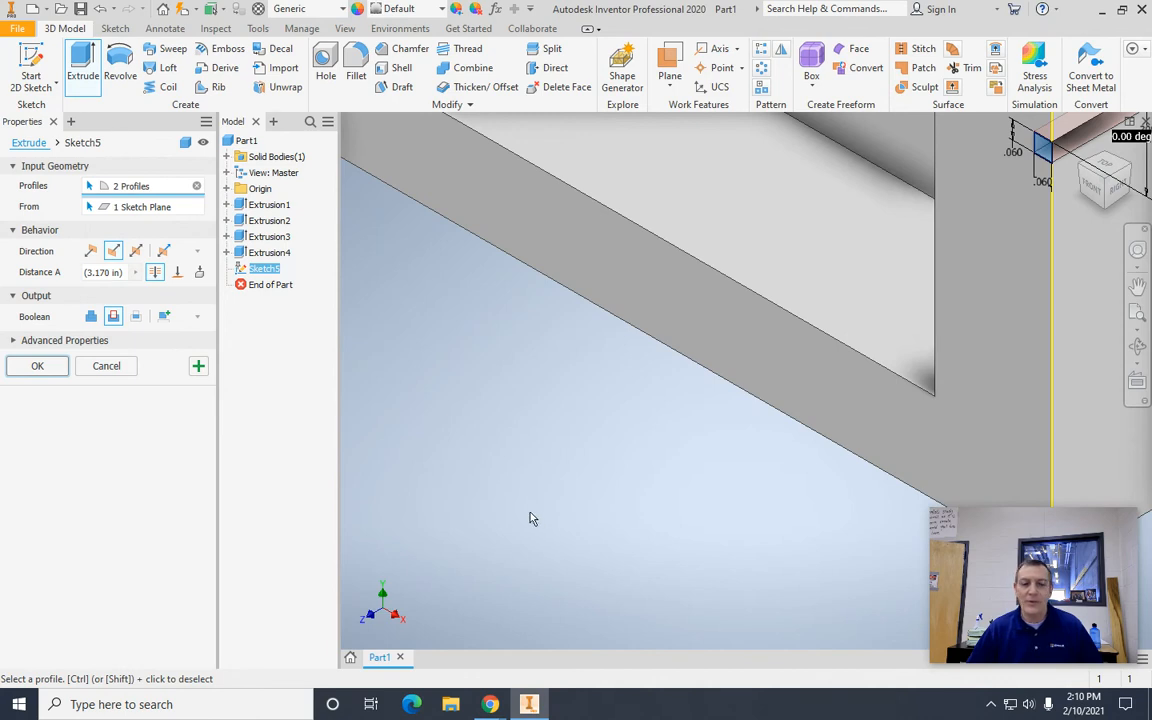
scroll(500, 430, "up", 4)
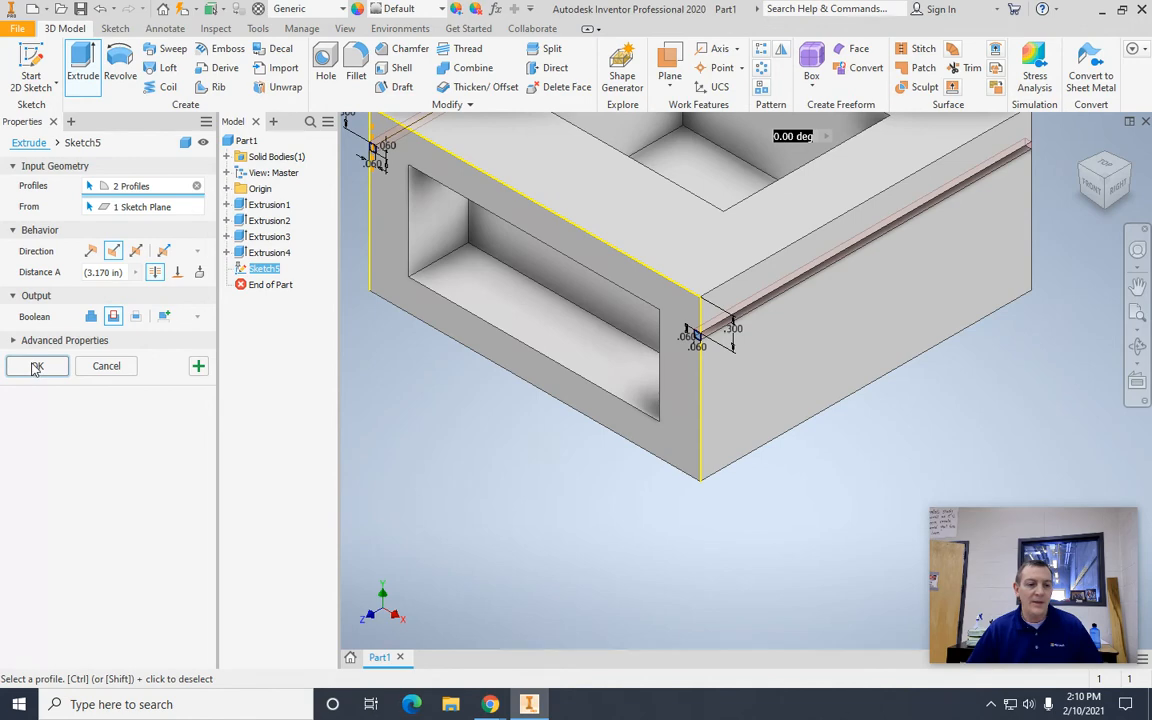
left_click(35, 366)
Step: Sketch on the right side face below the groove and place the bold text "T-9" near the front edge, finishing the sketch
scroll(370, 545, "up", 5)
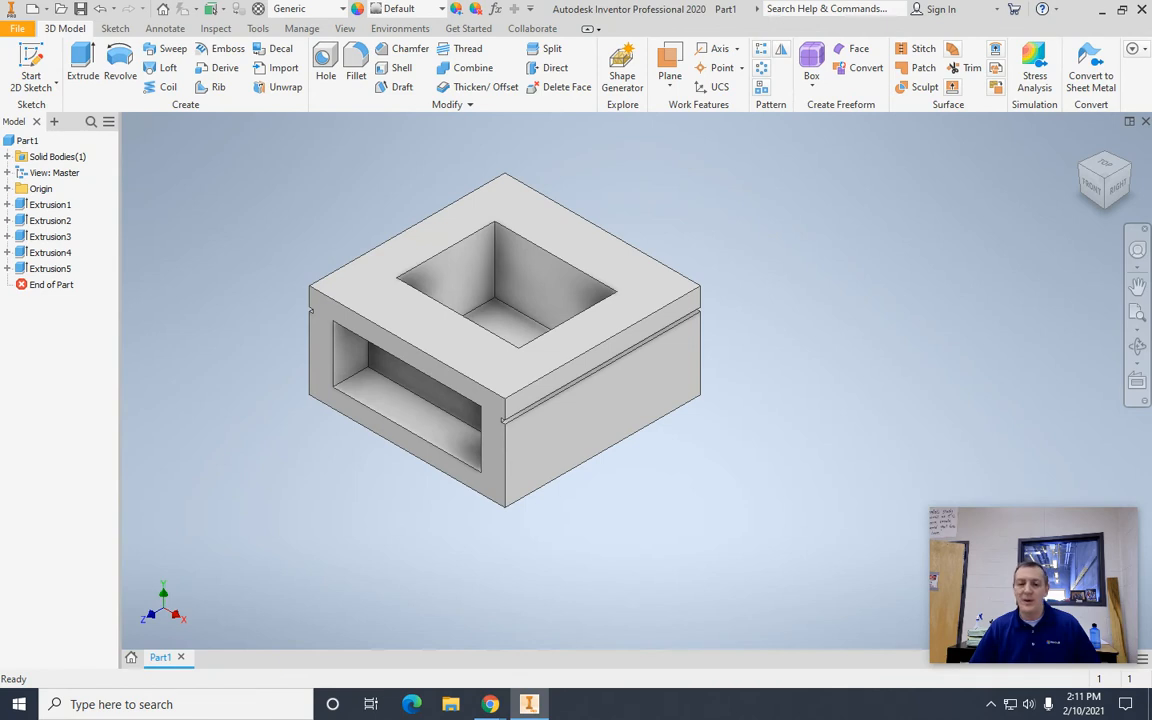
left_click(550, 452)
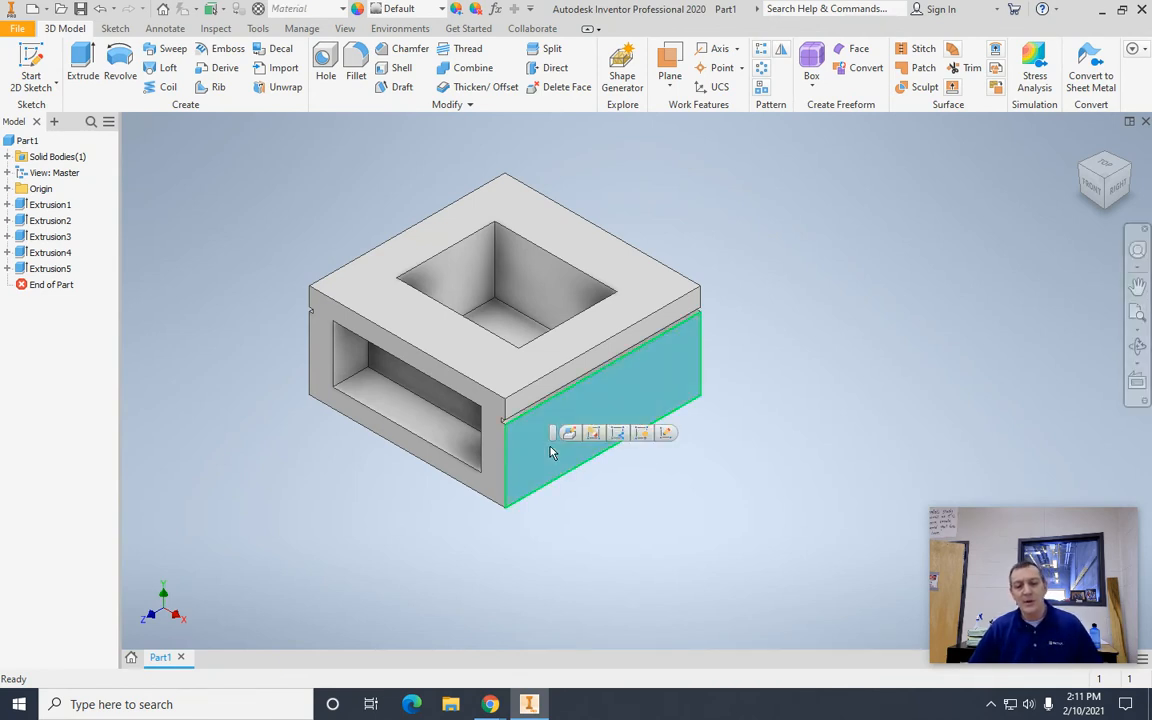
left_click(668, 434)
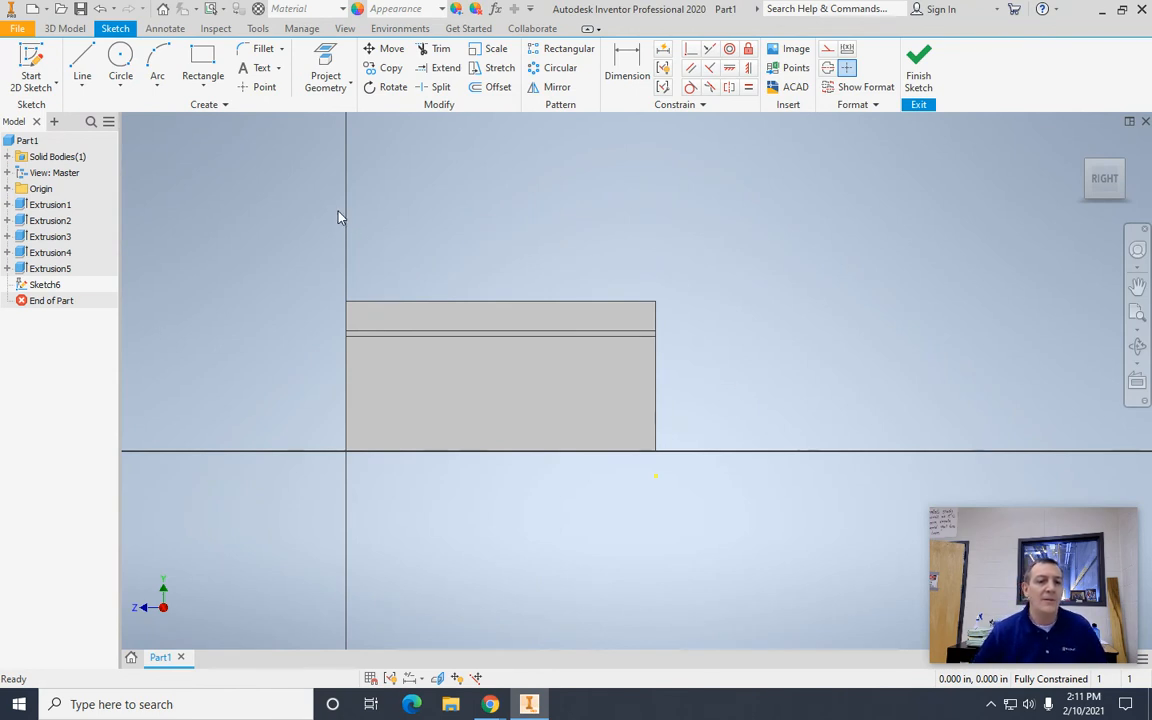
left_click(259, 70)
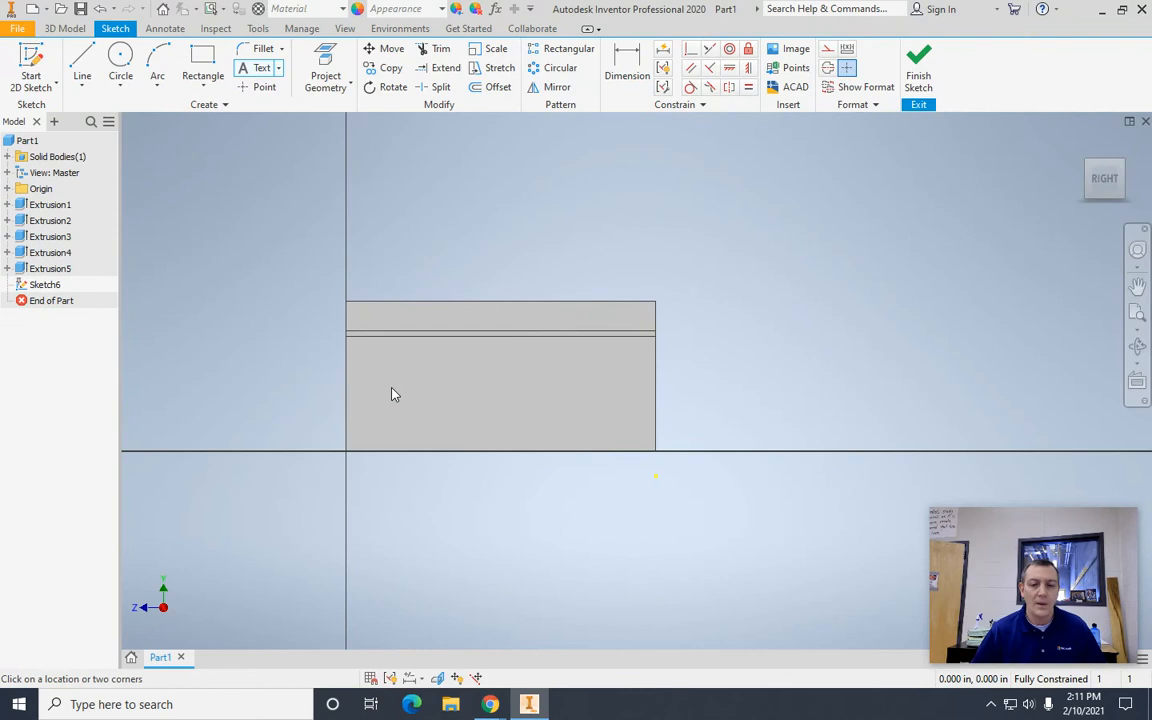
left_click(656, 476)
left_click_drag(1151, 180, 929, 152)
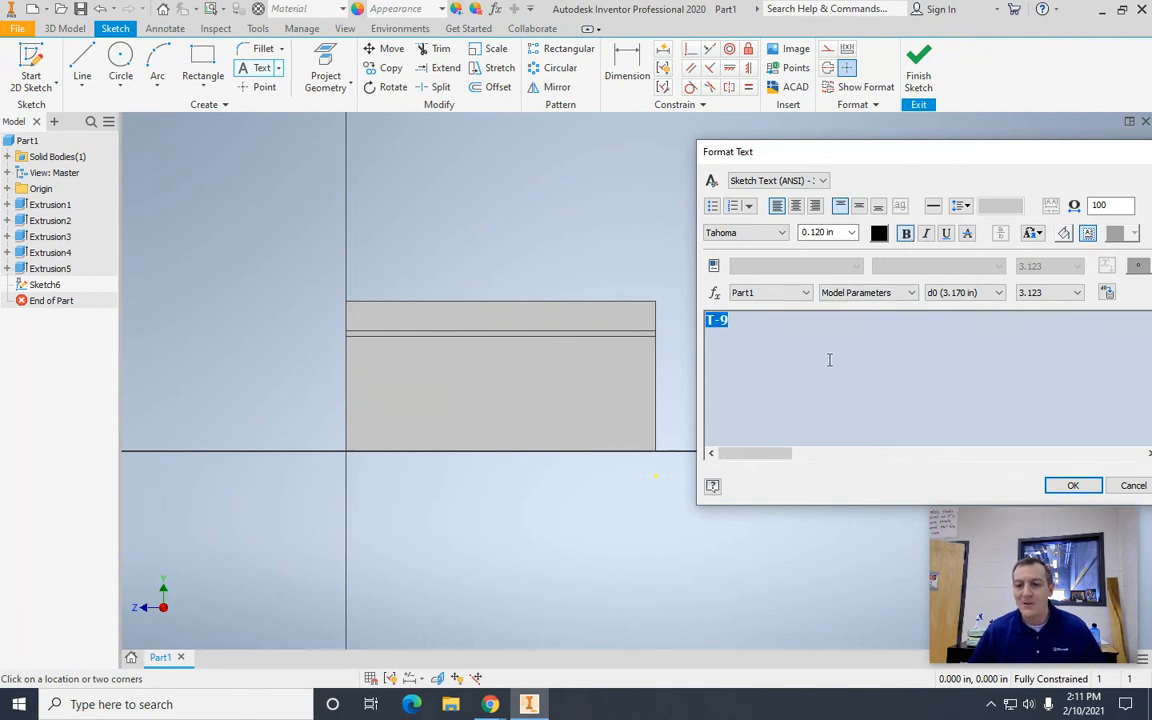
left_click(1072, 487)
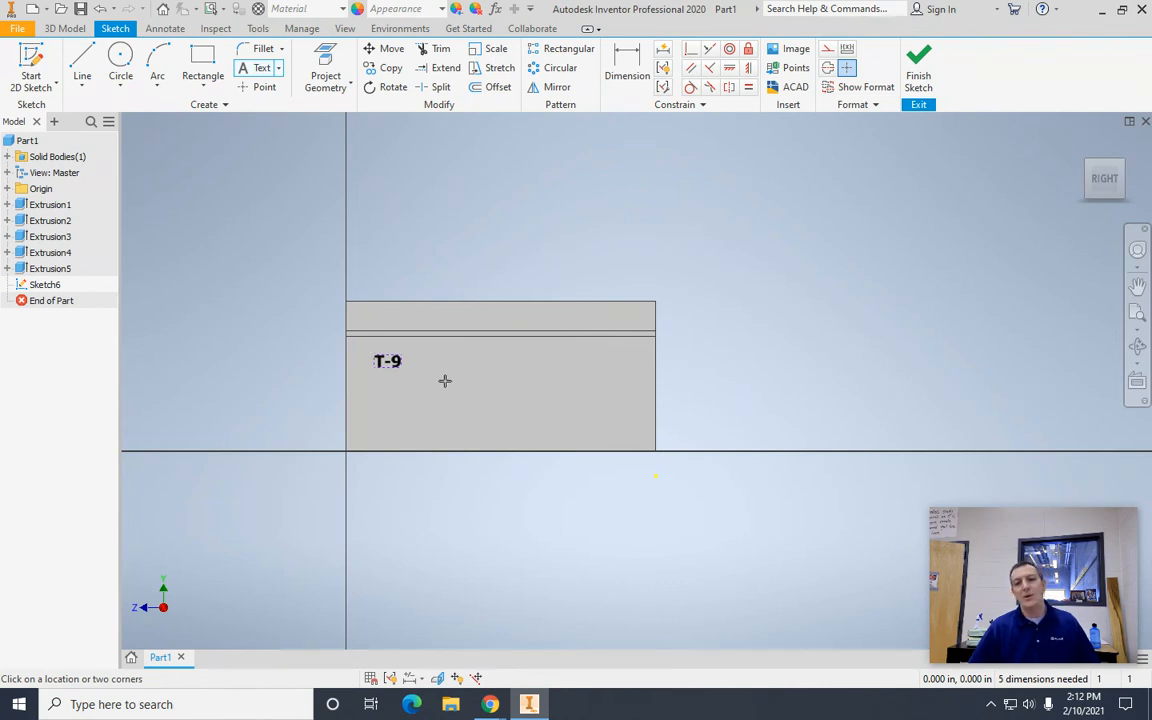
left_click(920, 72)
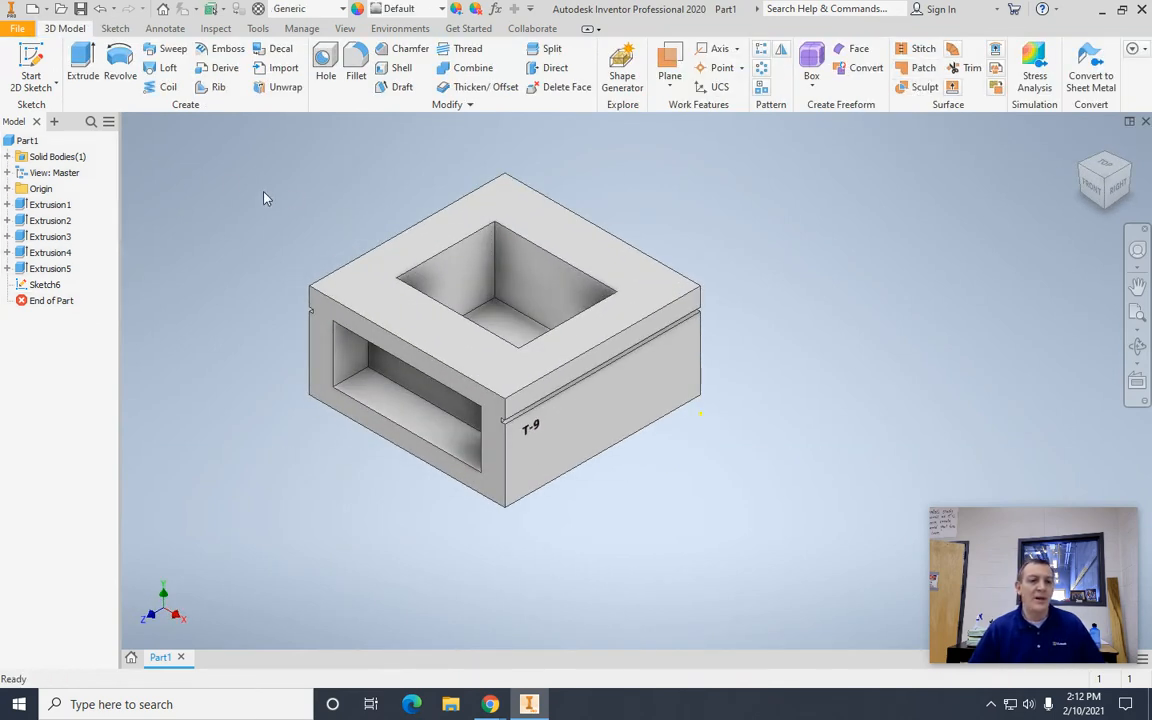
Step: Engrave the T-9 text into the right side face with Emboss at a depth of 0.06 in
left_click(227, 50)
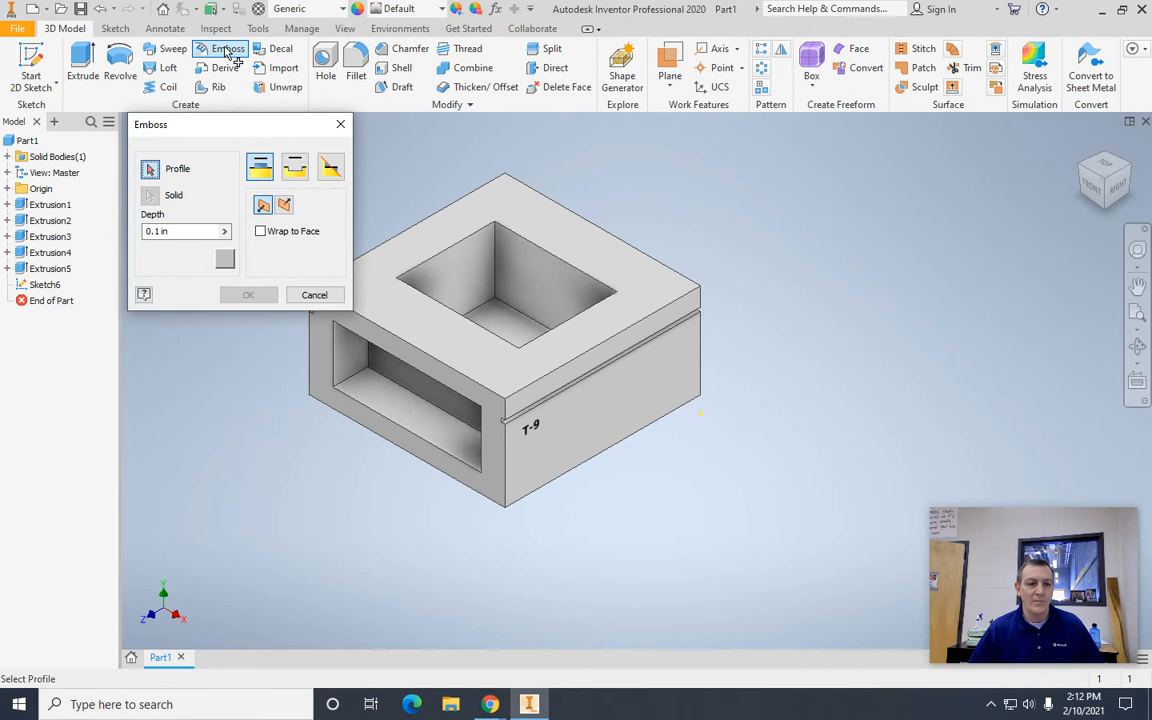
left_click(530, 430)
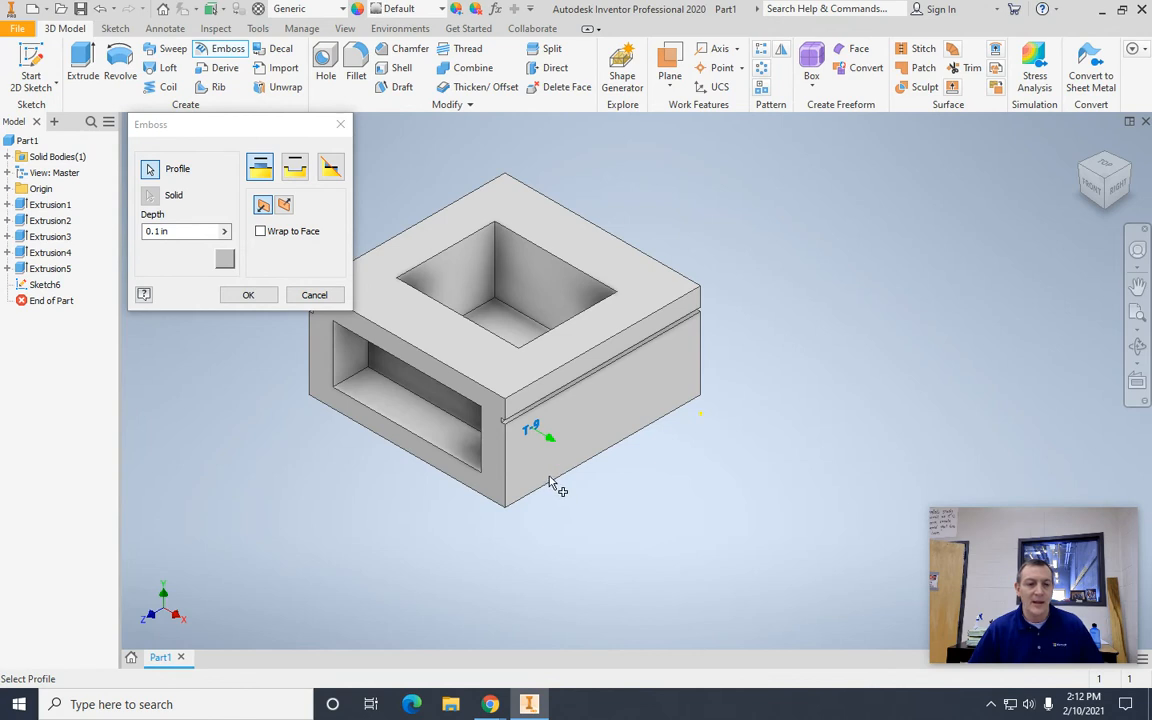
left_click(295, 171)
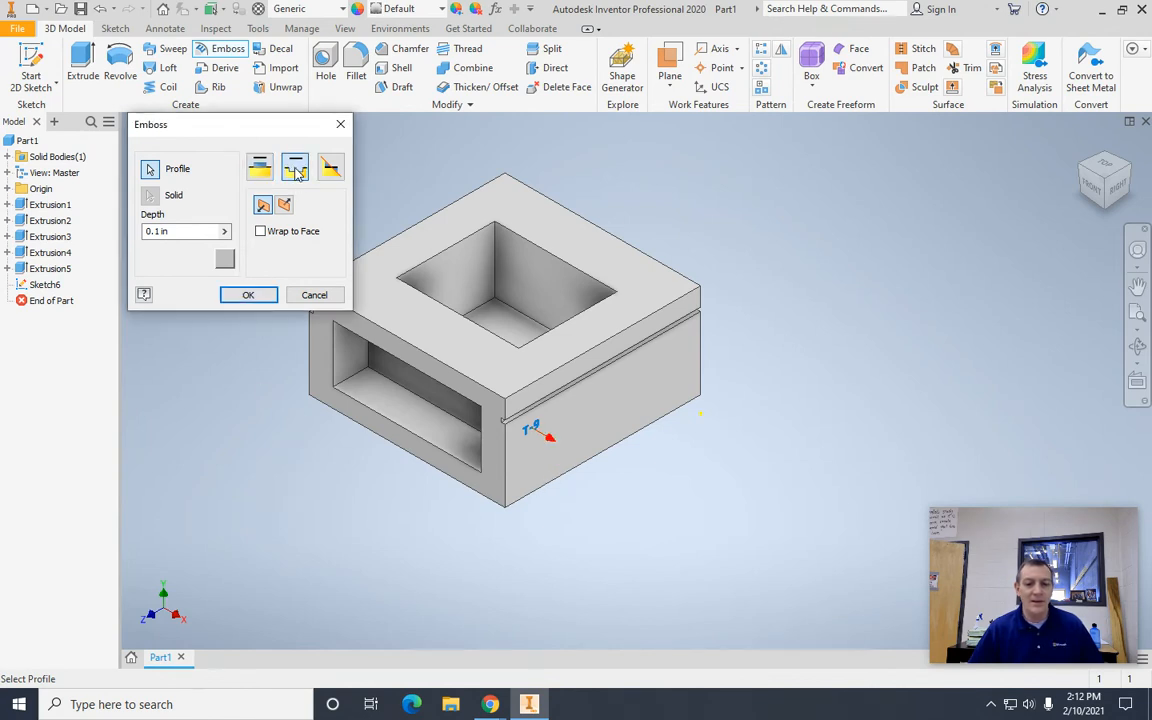
left_click(183, 231)
key("BackSpace")
key("BackSpace")
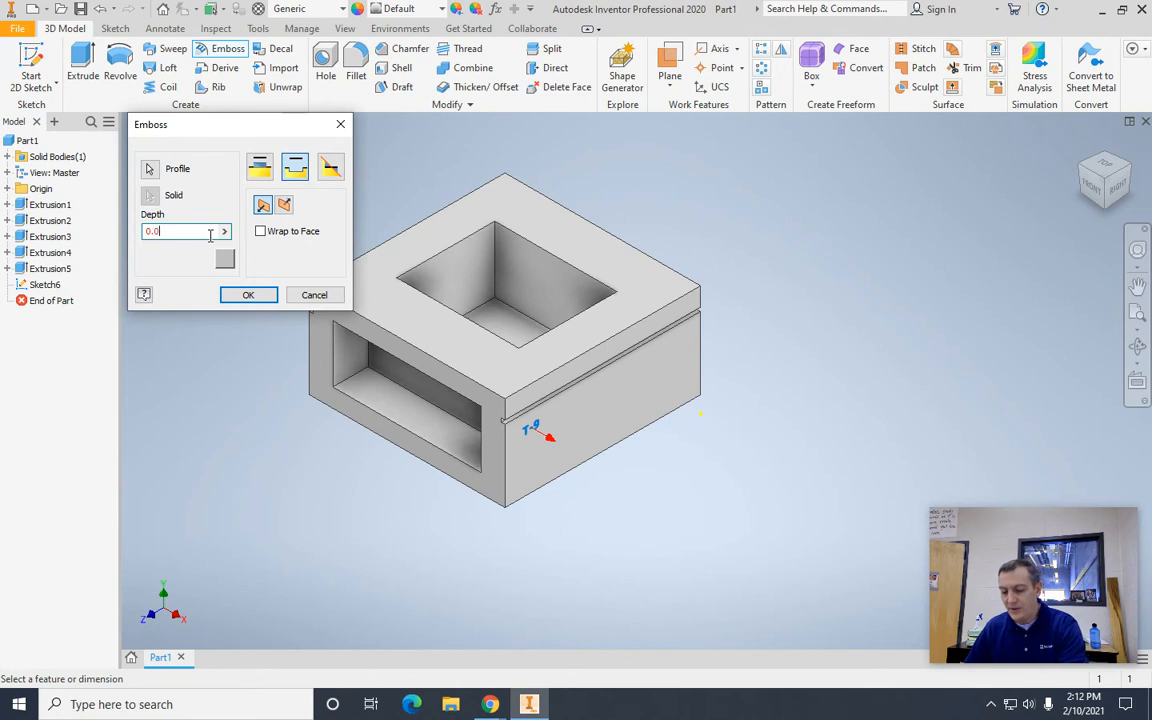
left_click(248, 296)
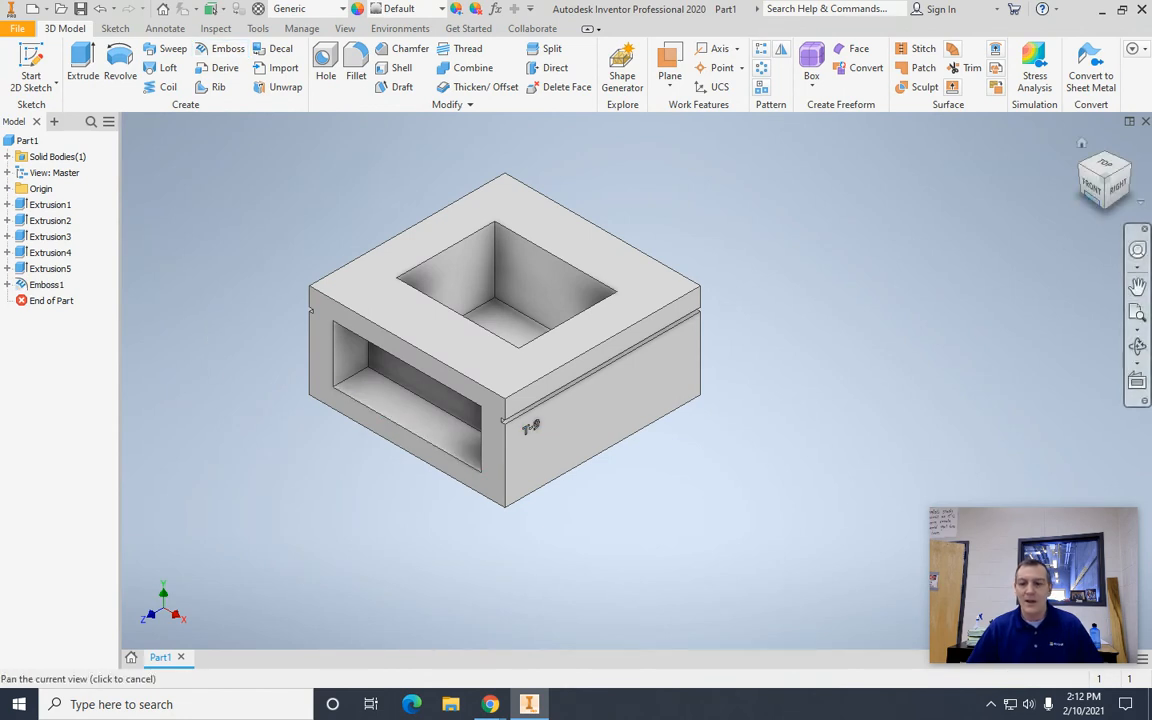
Step: Fillet the four vertical corner edges of the top pocket with a 0.2 in radius
mouse_move(1118, 184)
left_mouse_down()
mouse_move(1078, 135)
mouse_move(1039, 159)
mouse_move(1041, 177)
mouse_move(1061, 185)
mouse_move(1090, 182)
mouse_move(158, 171)
mouse_move(311, 210)
mouse_move(159, 234)
mouse_move(1104, 229)
mouse_move(1039, 278)
left_mouse_up()
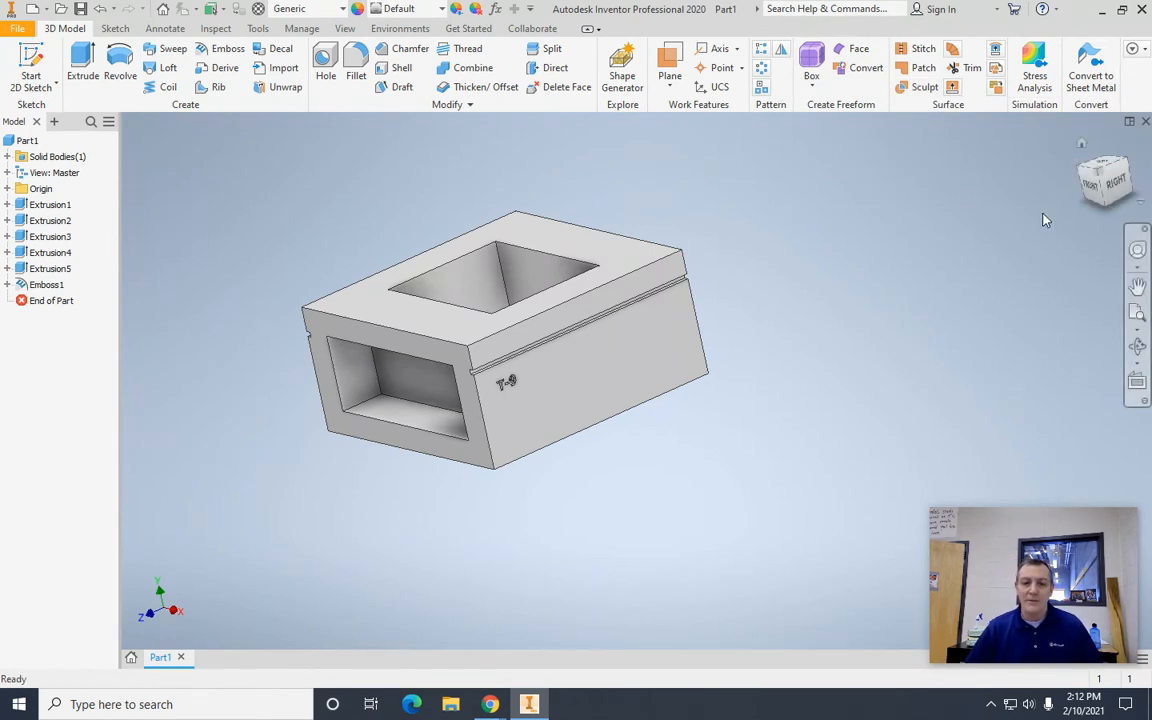
mouse_move(1111, 198)
left_mouse_down()
mouse_move(1135, 190)
mouse_move(128, 179)
mouse_move(1138, 210)
mouse_move(1086, 231)
left_mouse_up()
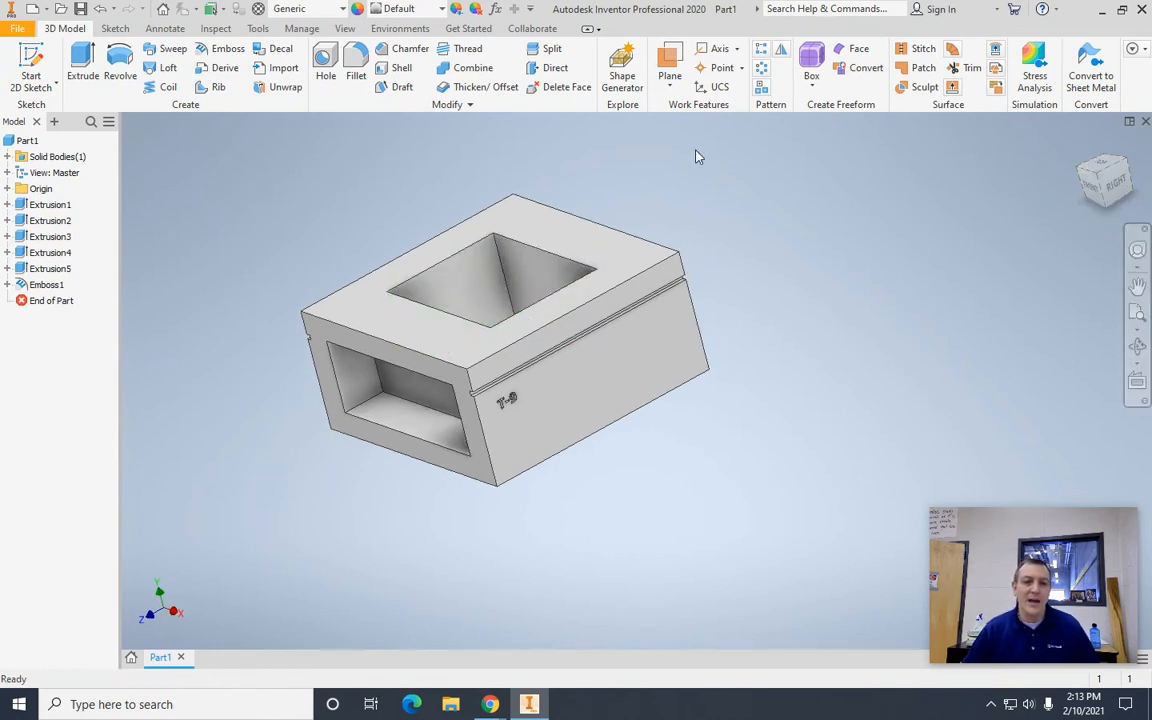
left_click(356, 58)
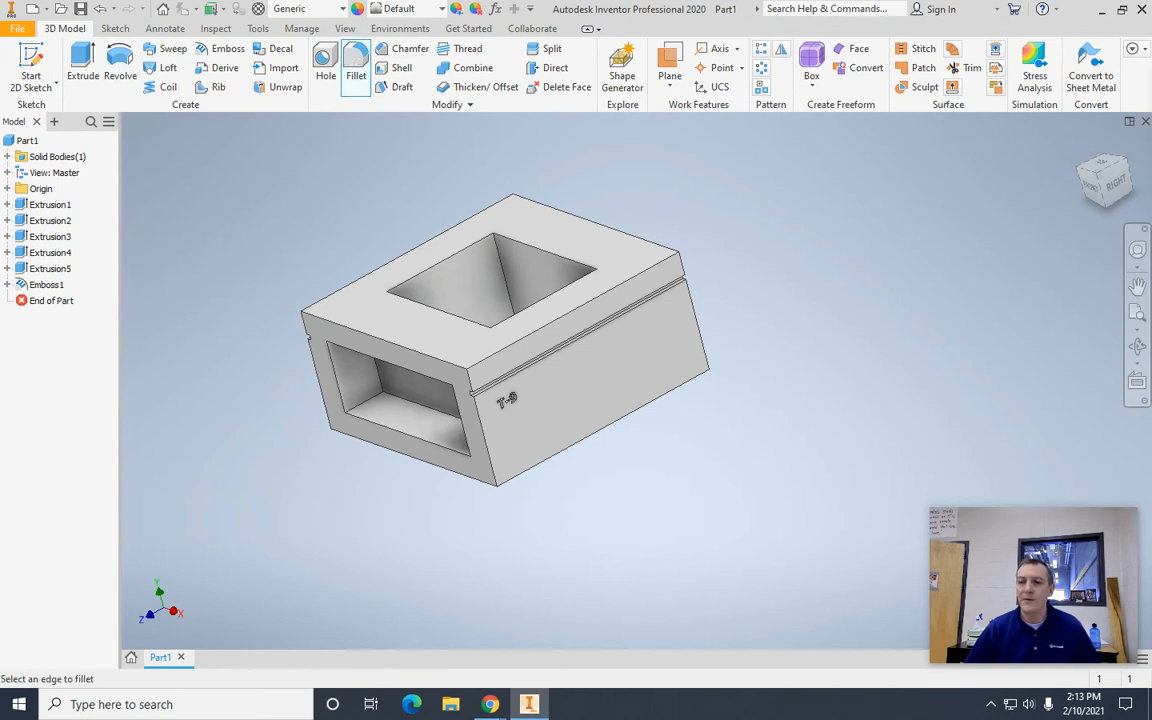
left_click_drag(1010, 172, 946, 160)
left_click(940, 227)
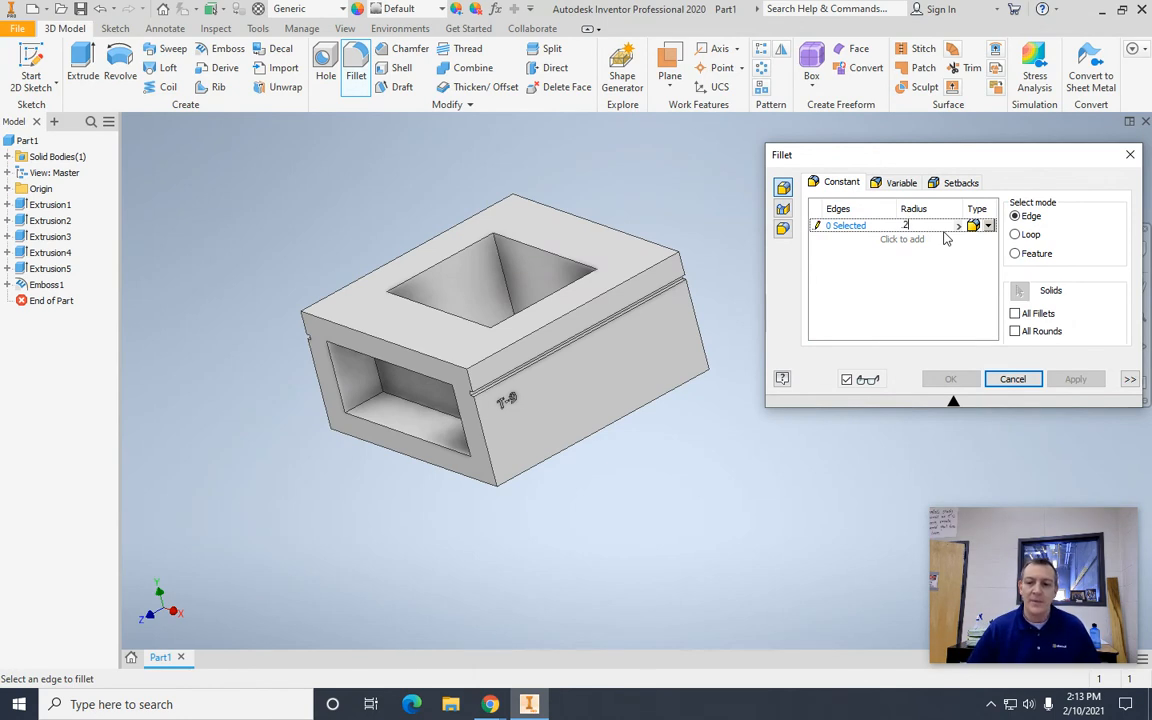
left_click(505, 280)
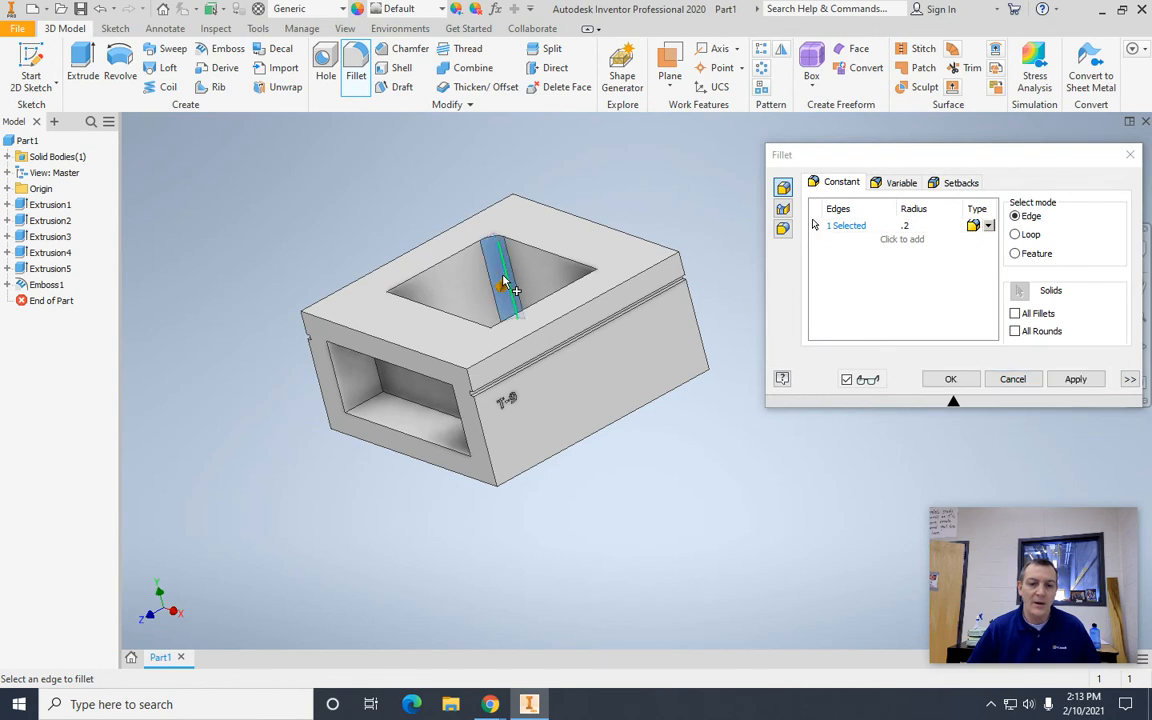
left_click(392, 312)
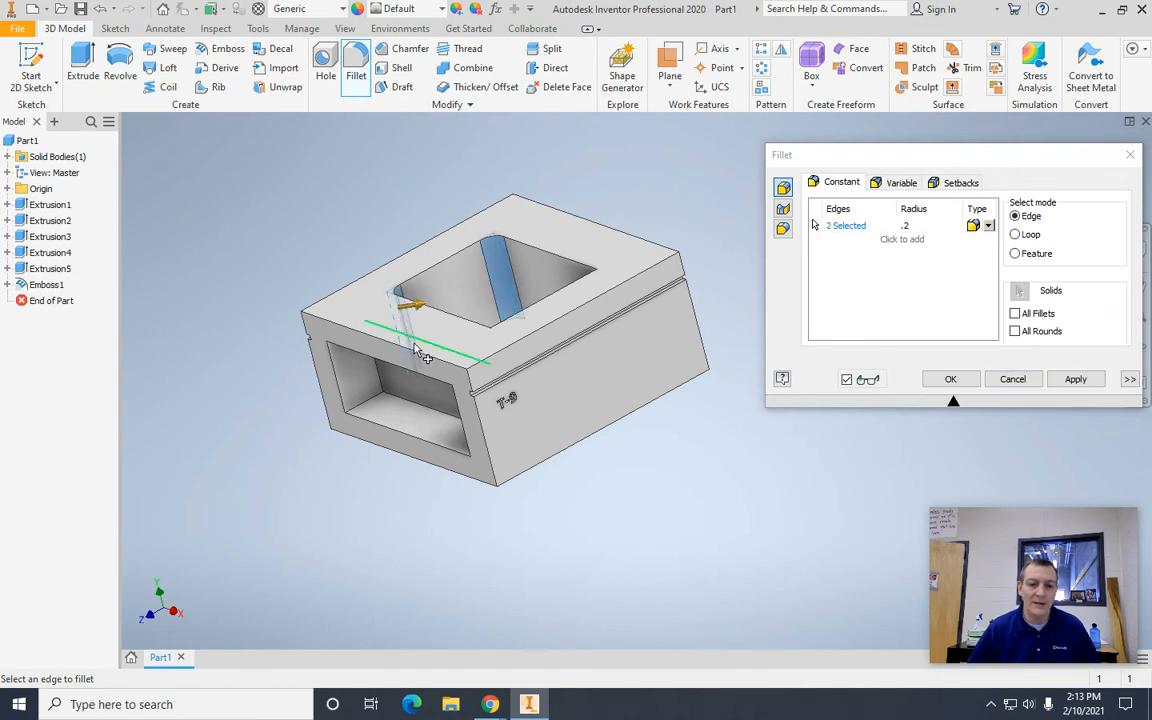
left_click(496, 347)
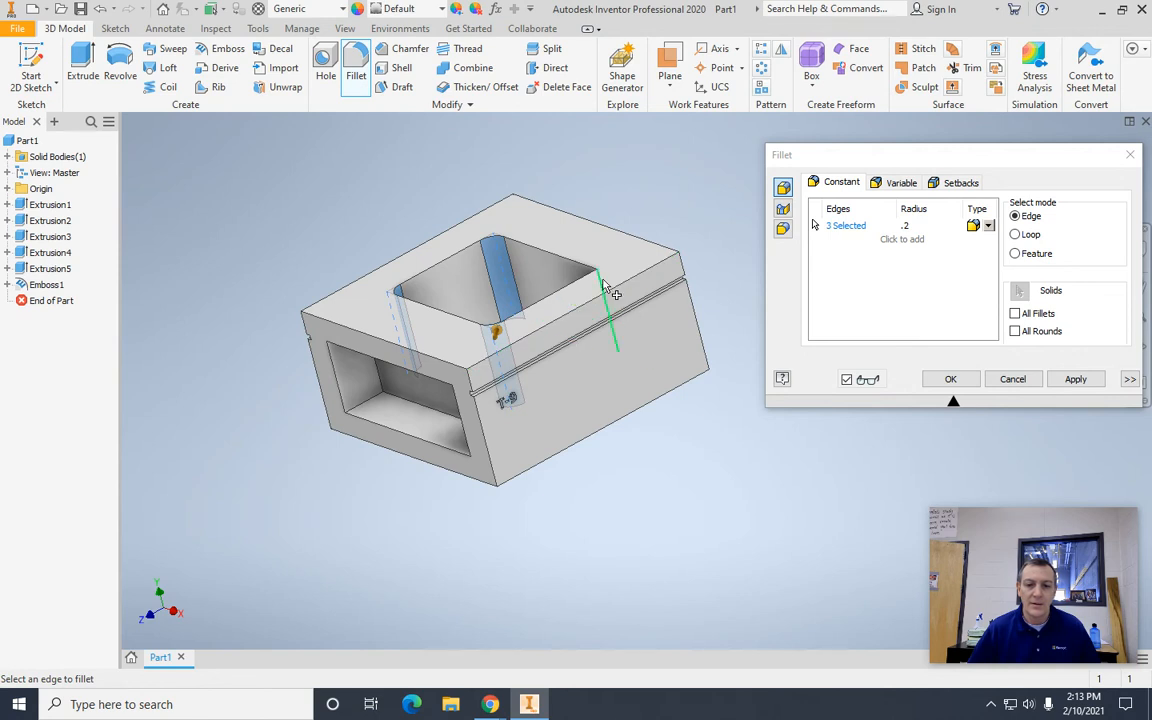
left_click(605, 288)
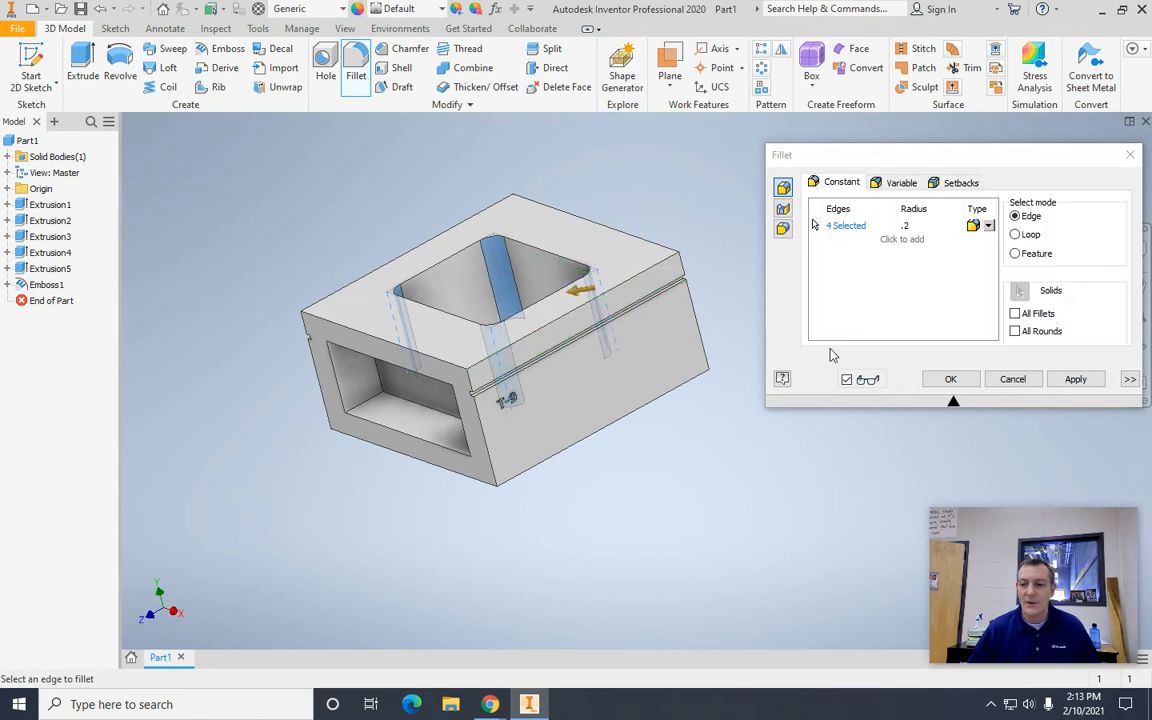
left_click(1078, 379)
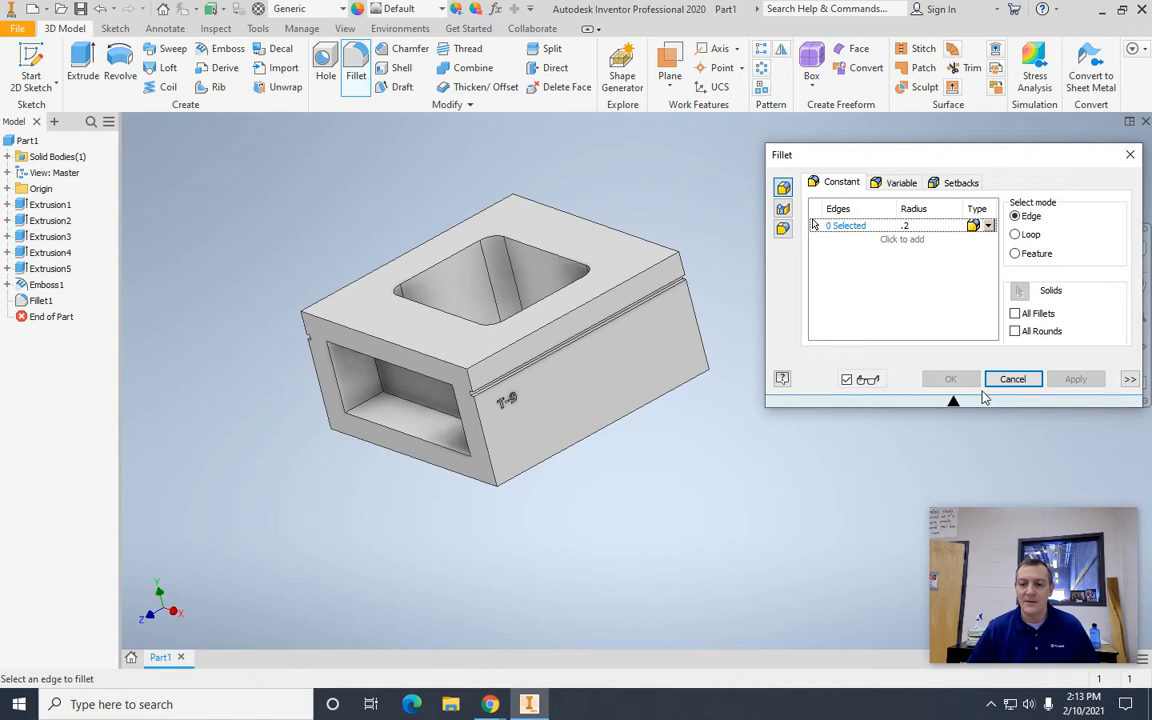
left_click(1129, 155)
Step: Fillet the four inner corner edges of the front pocket with a 0.2 in radius
left_click_drag(1117, 184, 158, 184)
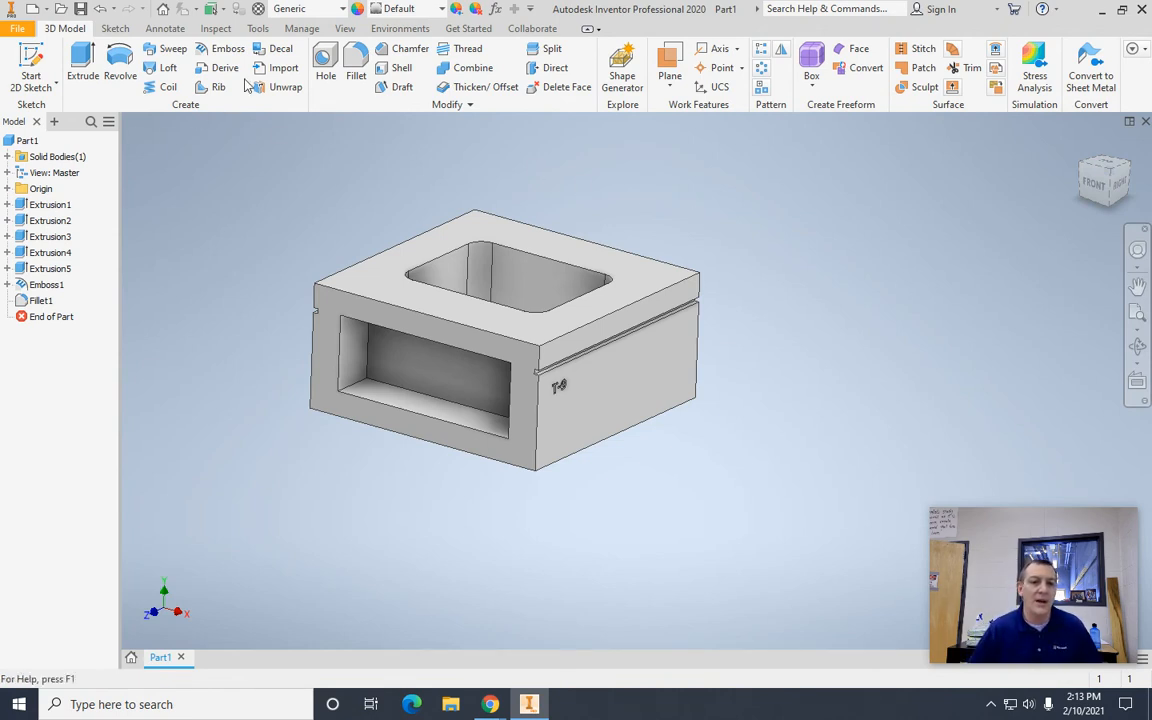
left_click(357, 62)
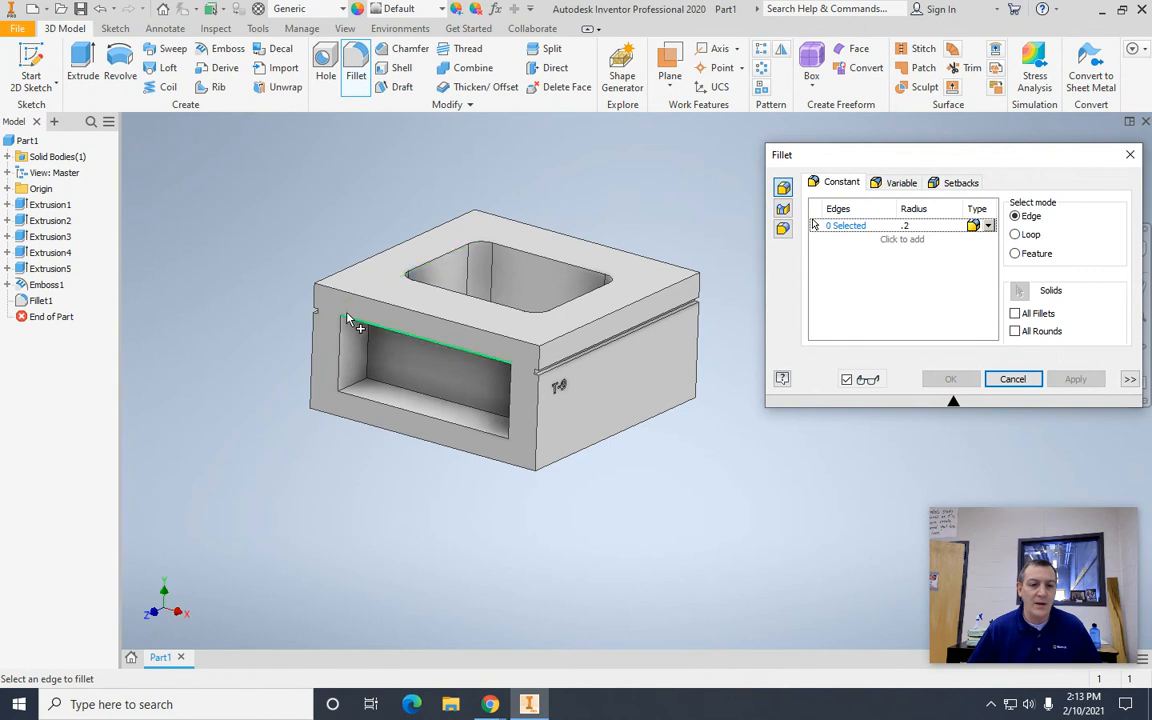
left_click(359, 391)
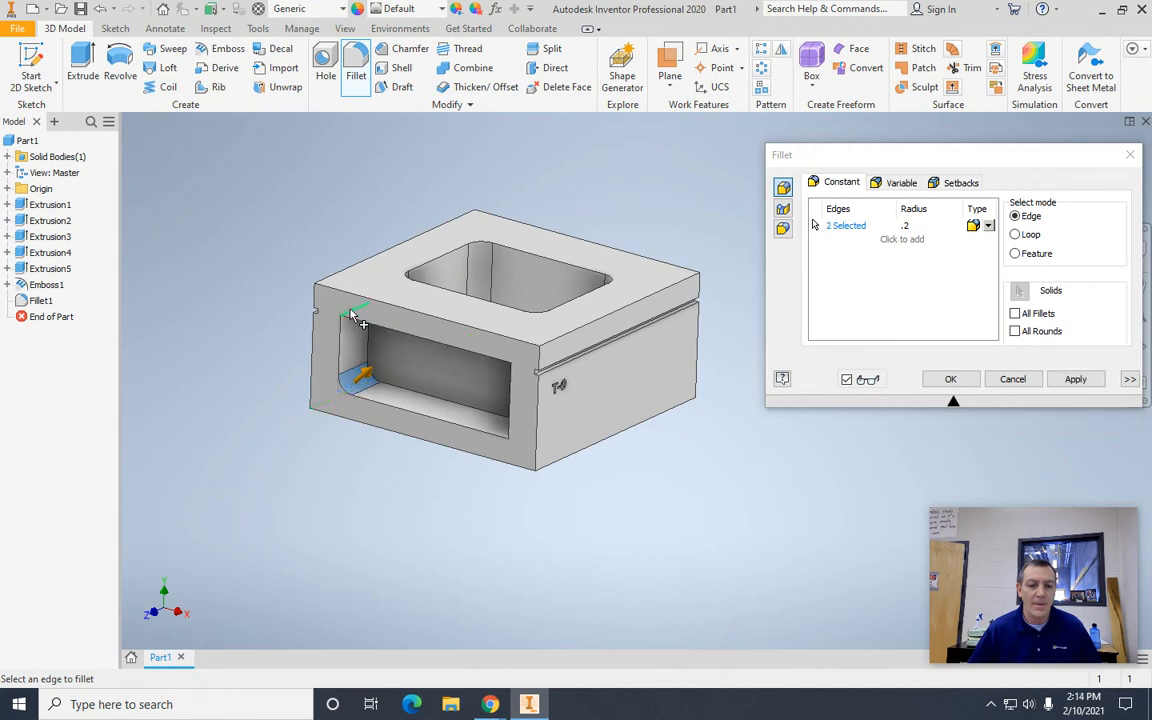
left_click(516, 362)
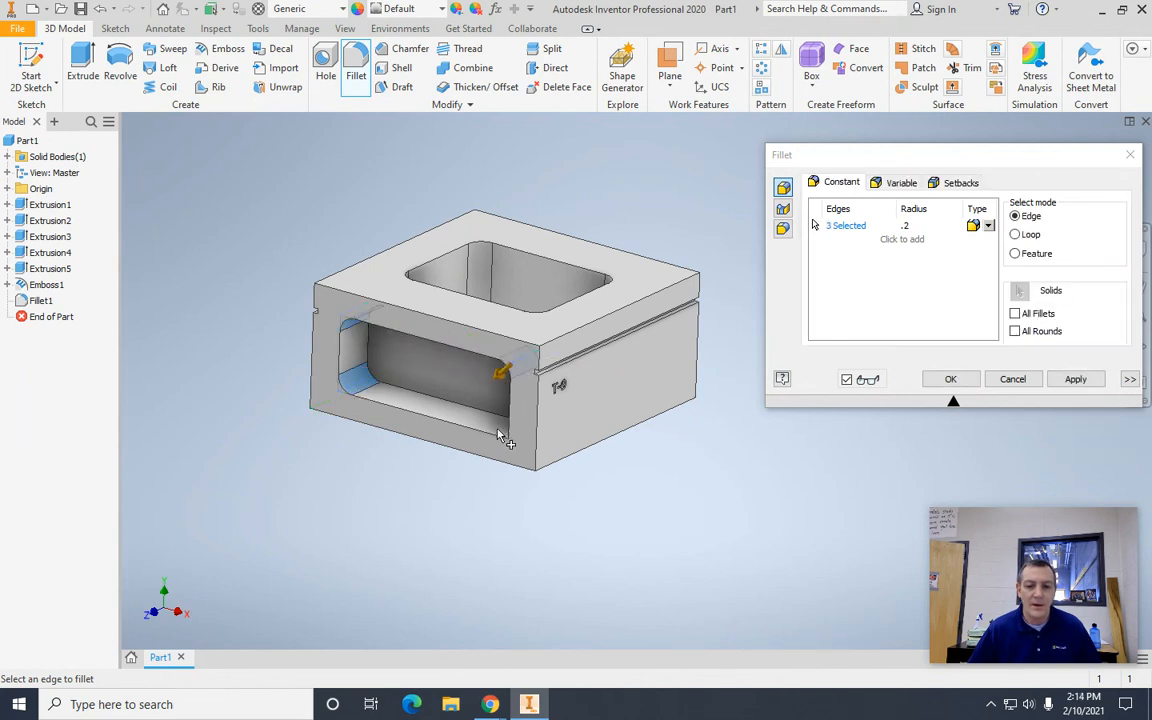
left_click(507, 449)
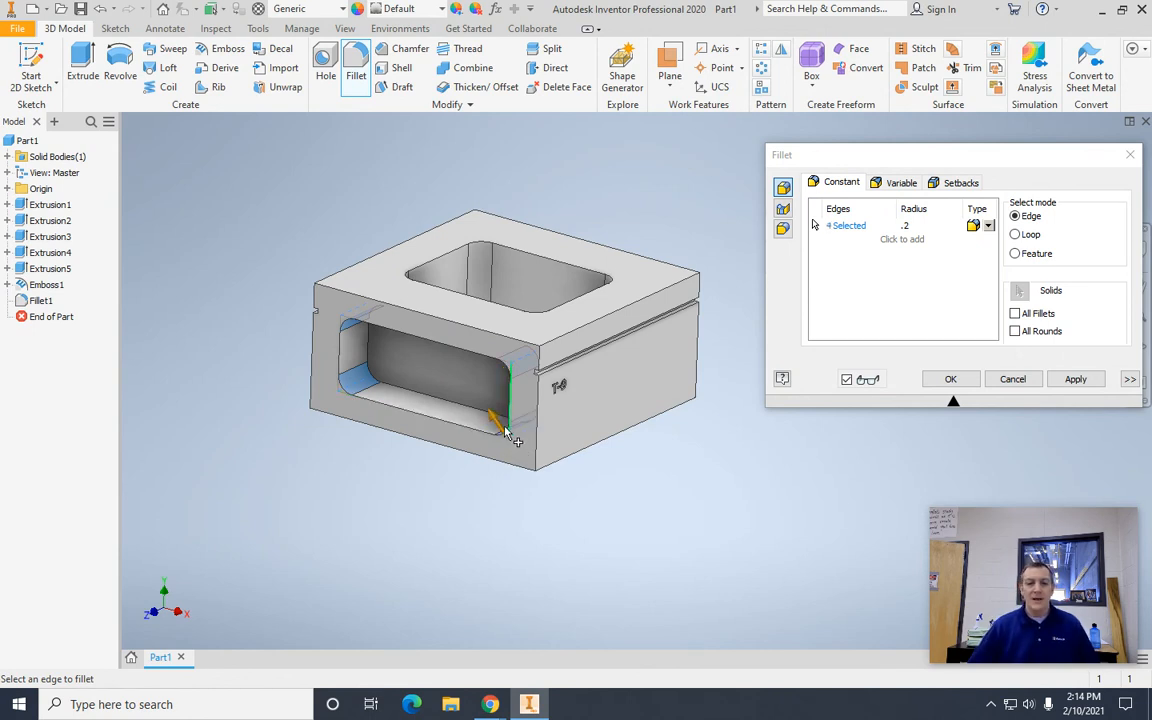
left_click(1084, 381)
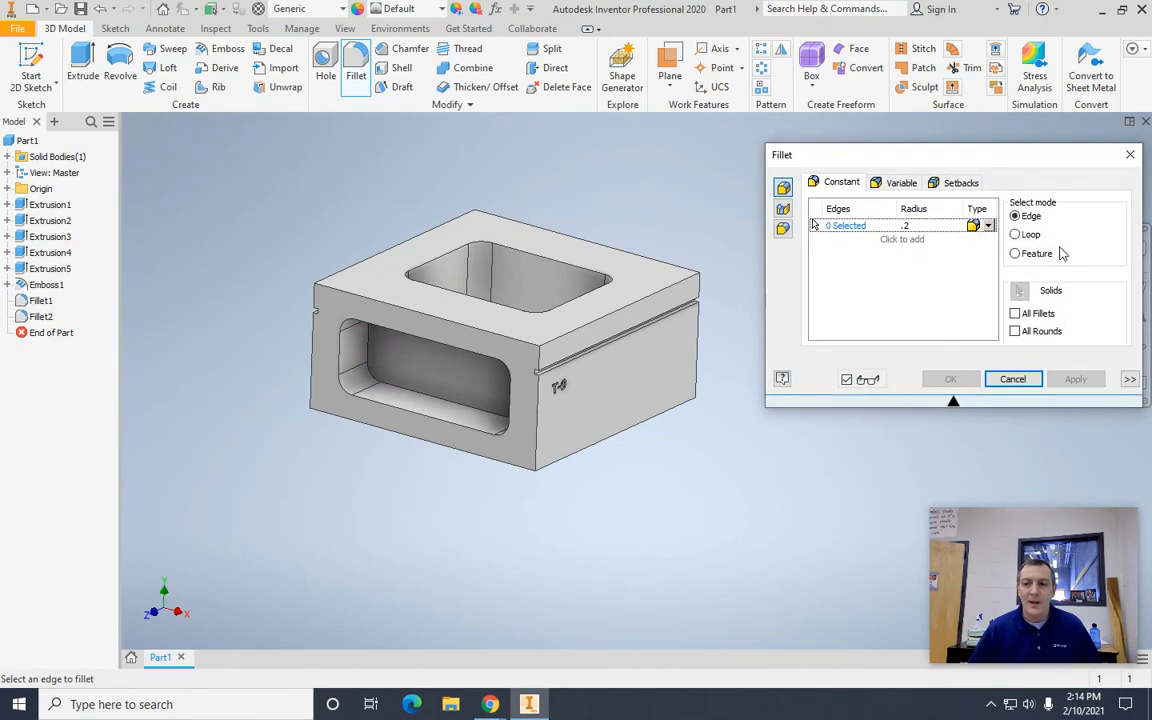
left_click(1131, 156)
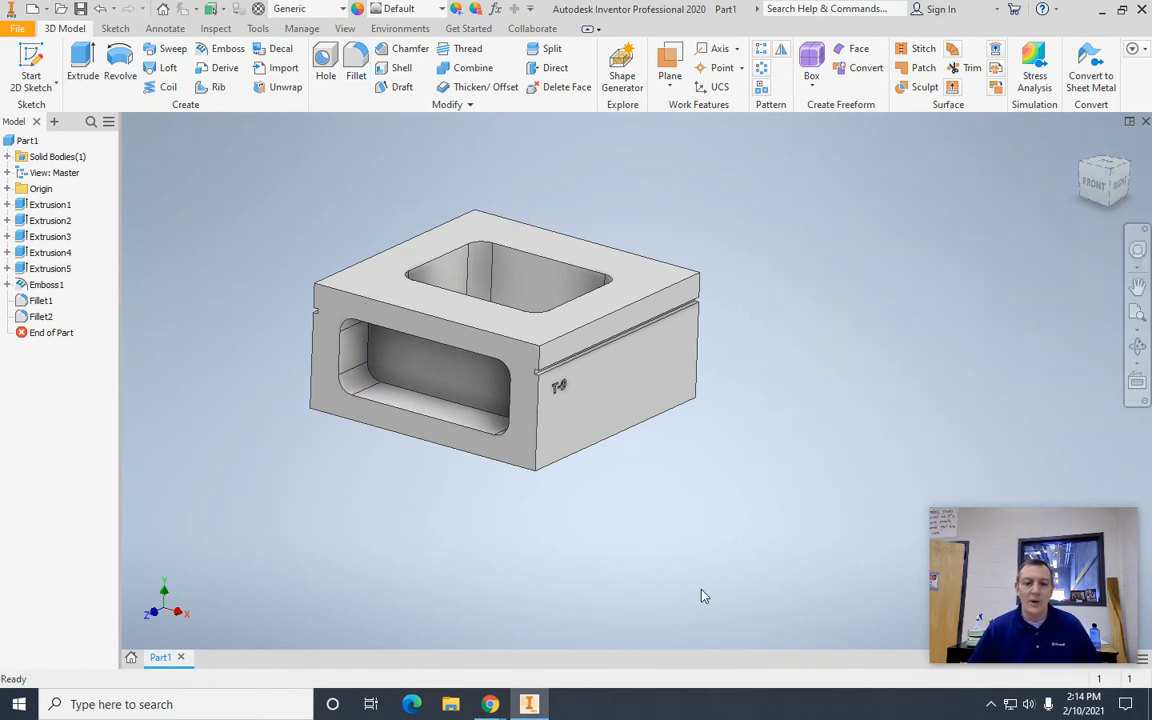
Step: Fillet the four inner corner edges of the back pocket with a 0.2 in radius
mouse_move(1112, 184)
left_mouse_down()
mouse_move(1057, 191)
mouse_move(970, 140)
mouse_move(702, 165)
mouse_move(566, 190)
mouse_move(517, 230)
mouse_move(458, 252)
mouse_move(452, 231)
mouse_move(438, 262)
left_mouse_up()
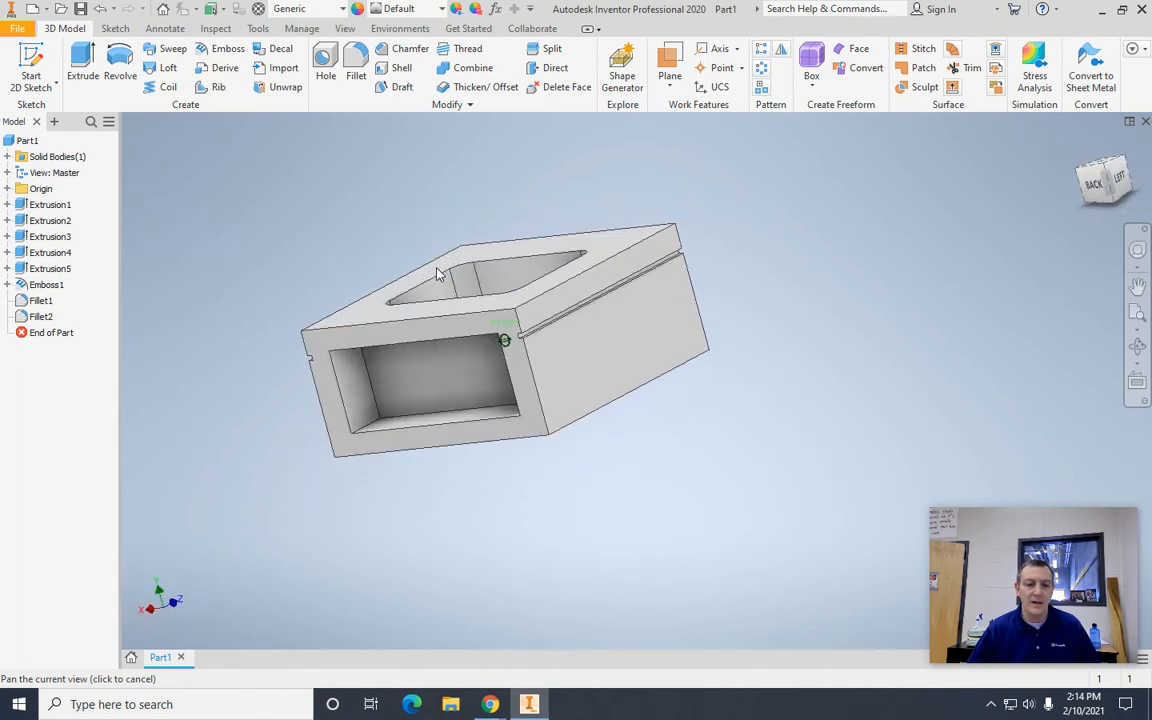
left_click(355, 66)
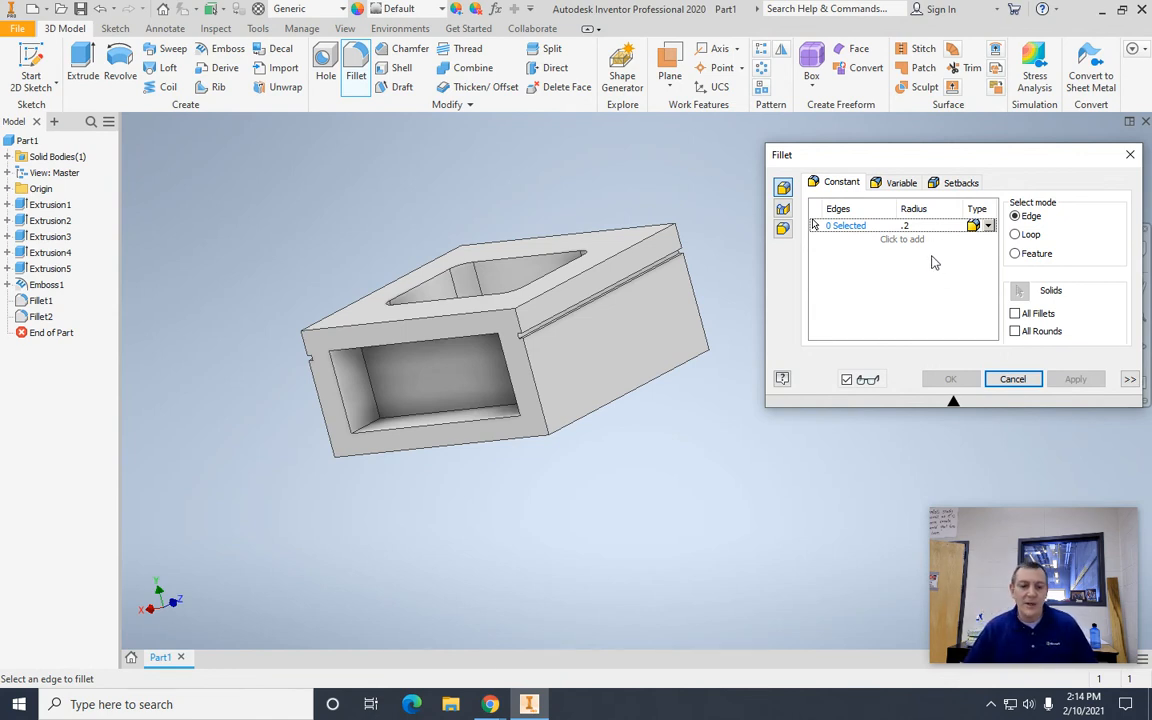
left_click(368, 428)
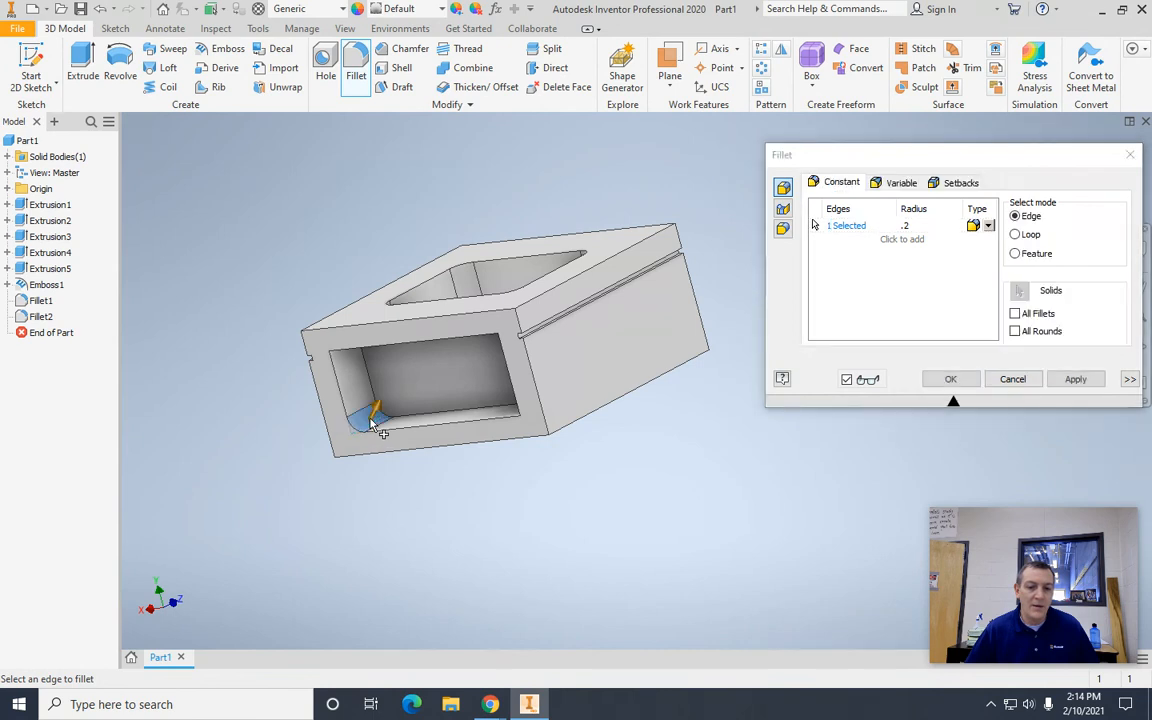
left_click(347, 348)
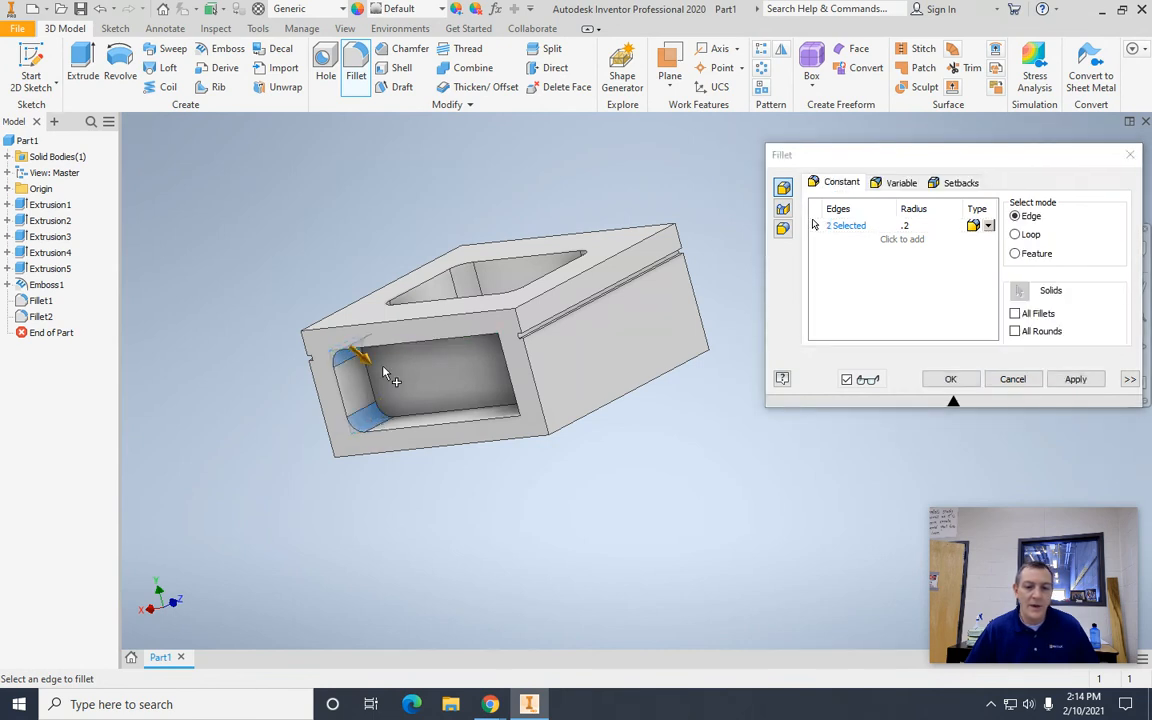
left_click(531, 412)
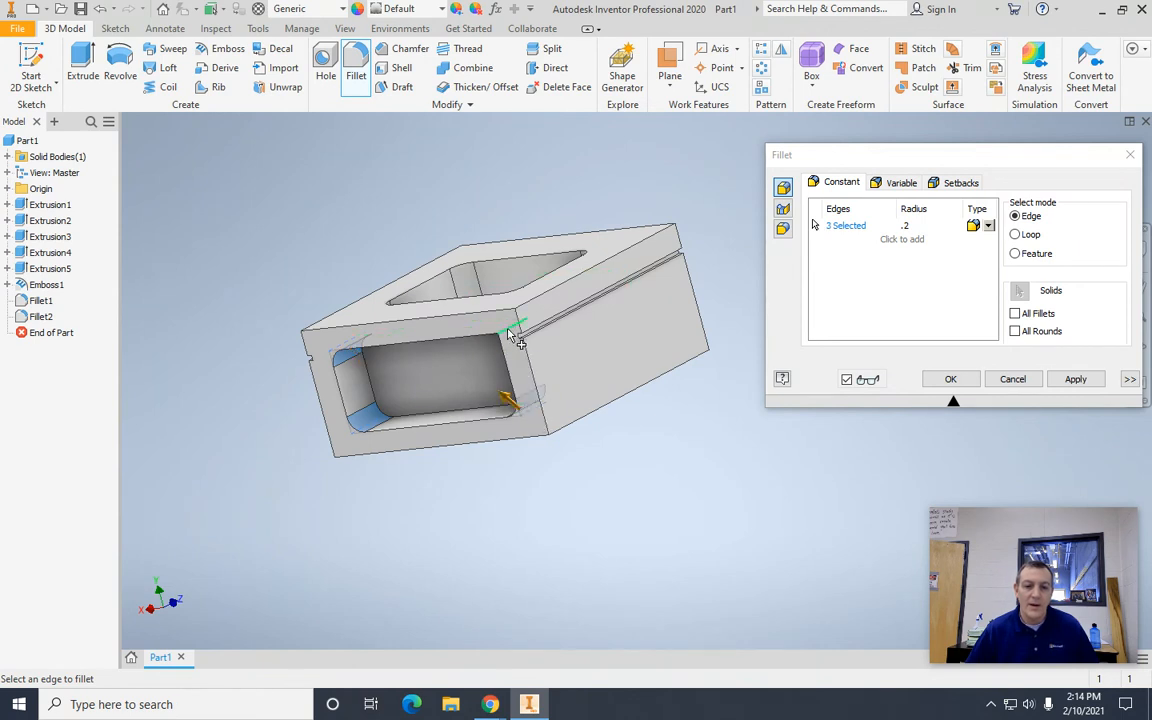
left_click(512, 337)
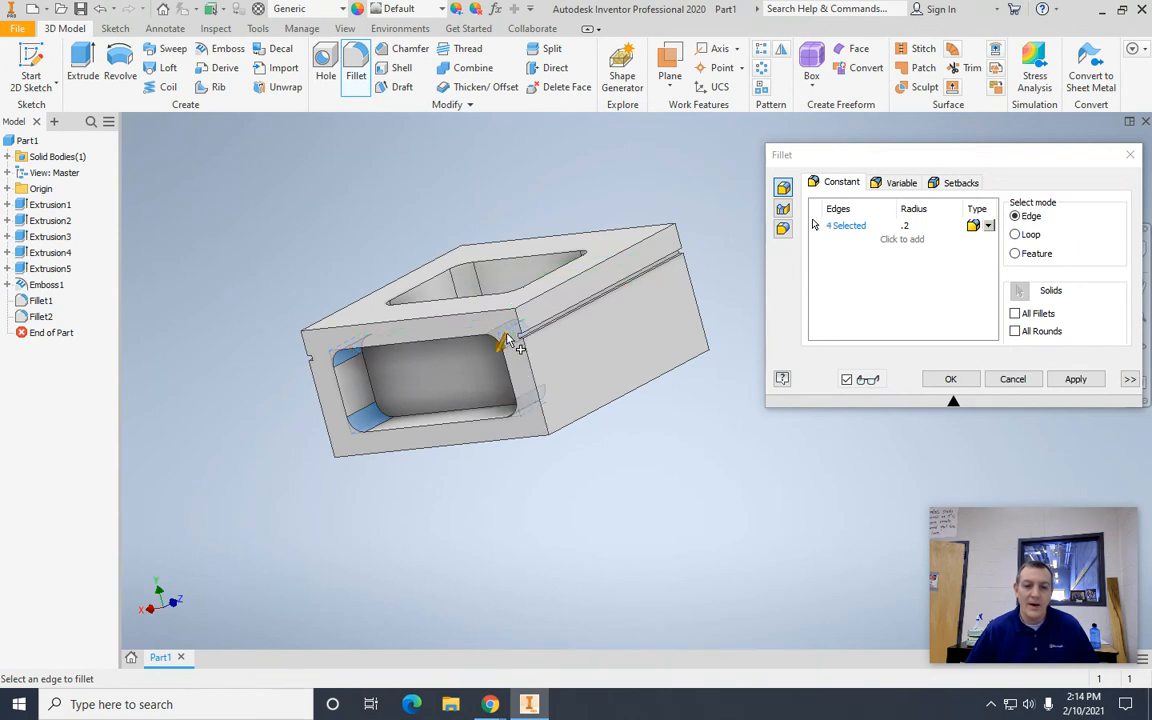
left_click(1087, 380)
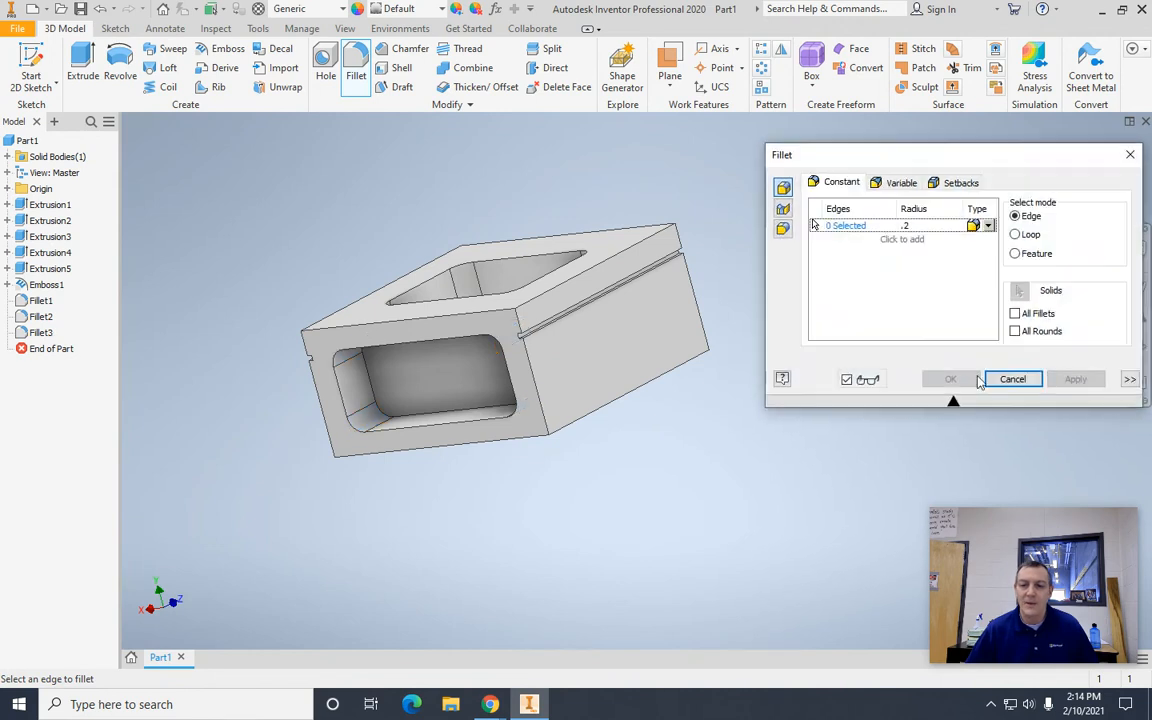
left_click(1130, 156)
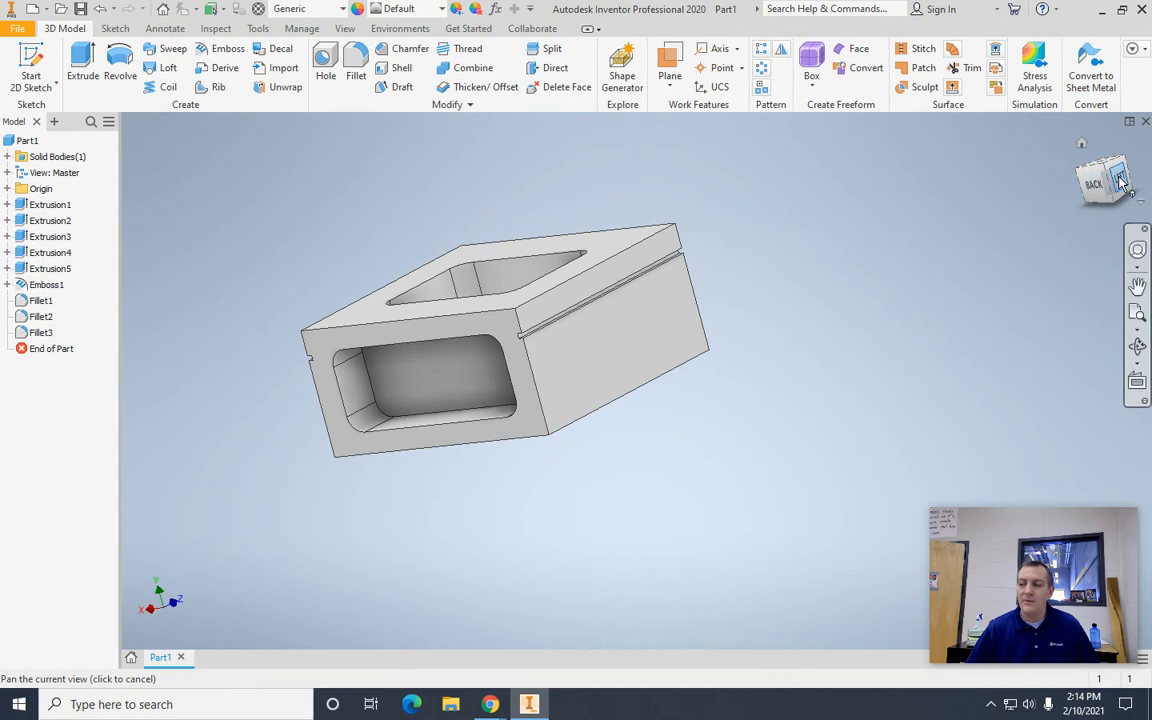
Step: Fillet the four long outer edges of the block, running from front to back, with a 0.3 in radius
mouse_move(1120, 183)
left_mouse_down()
mouse_move(200, 169)
mouse_move(399, 198)
mouse_move(728, 166)
mouse_move(792, 203)
mouse_move(830, 200)
left_mouse_up()
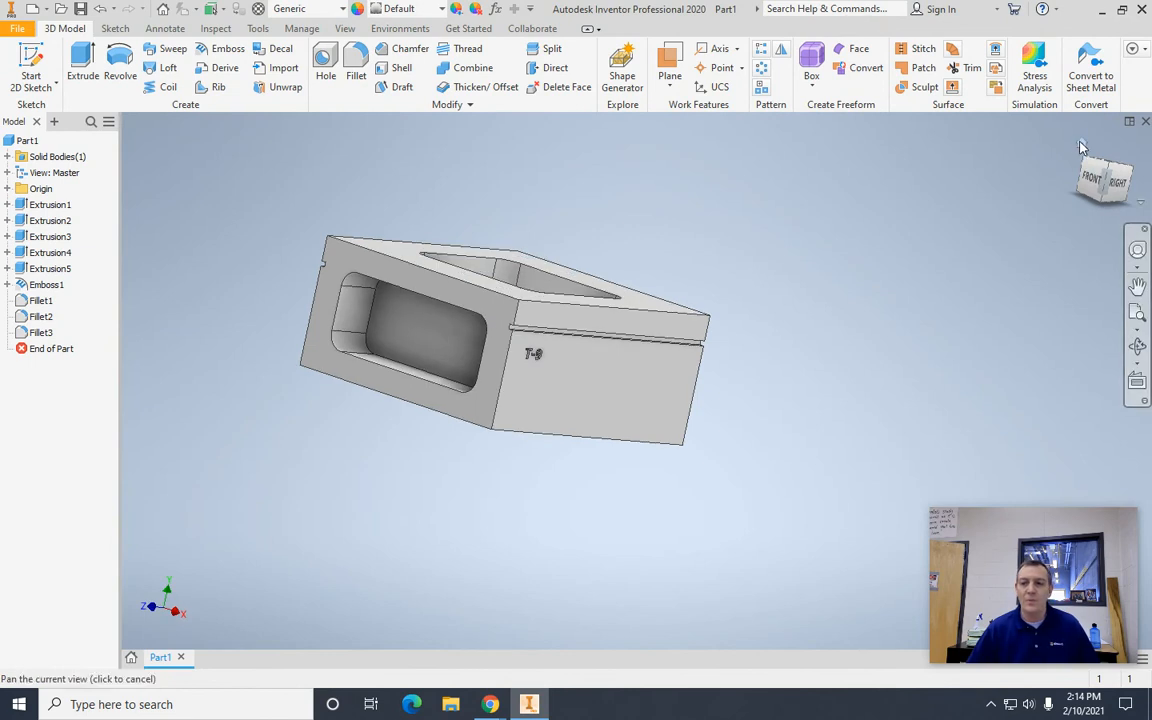
left_click(1080, 146)
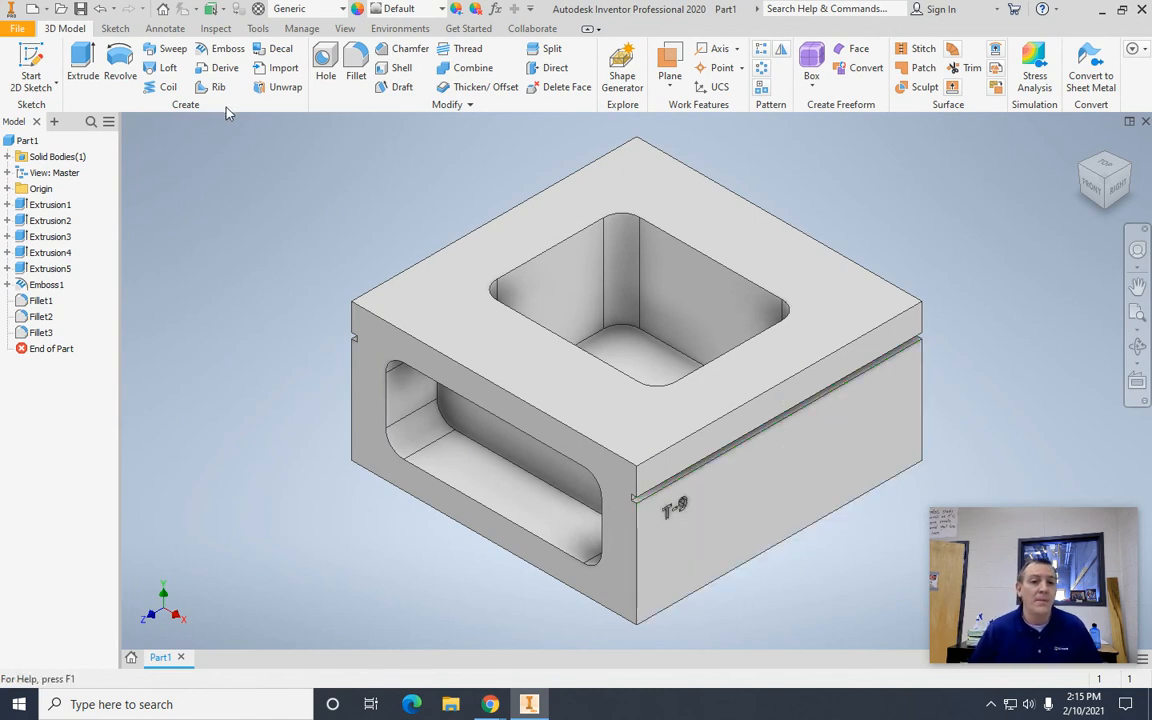
left_click(356, 68)
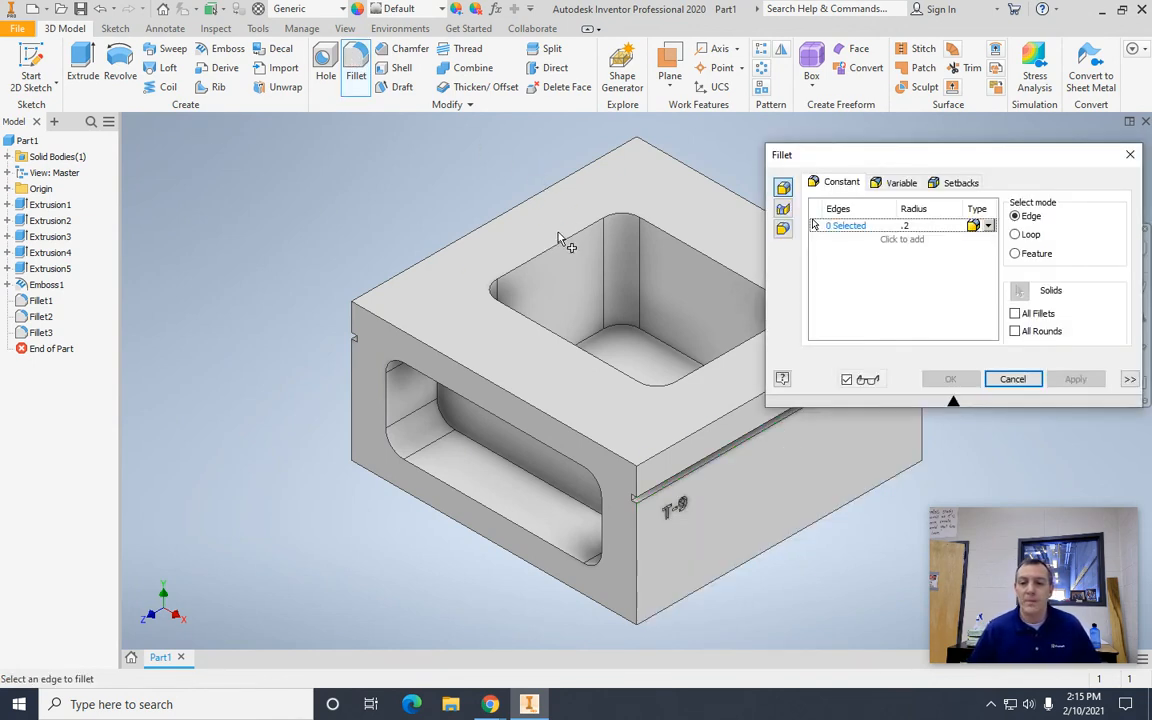
middle_click_drag(404, 203, 232, 210)
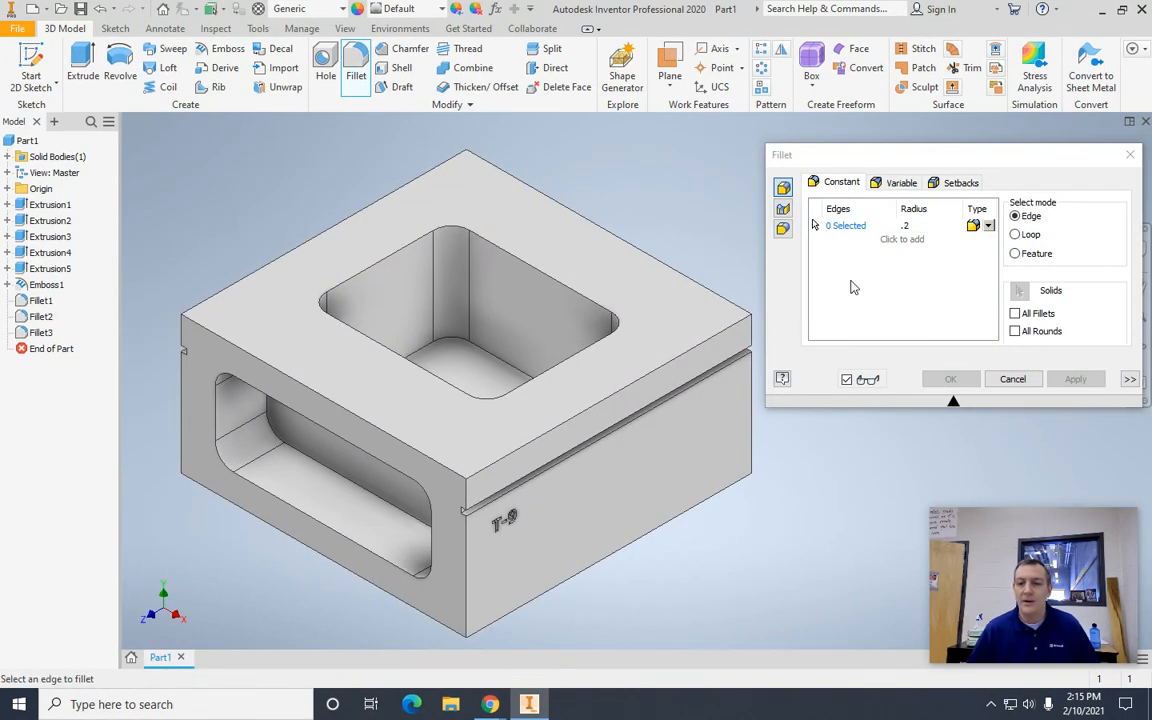
left_click(910, 225)
key("BackSpace")
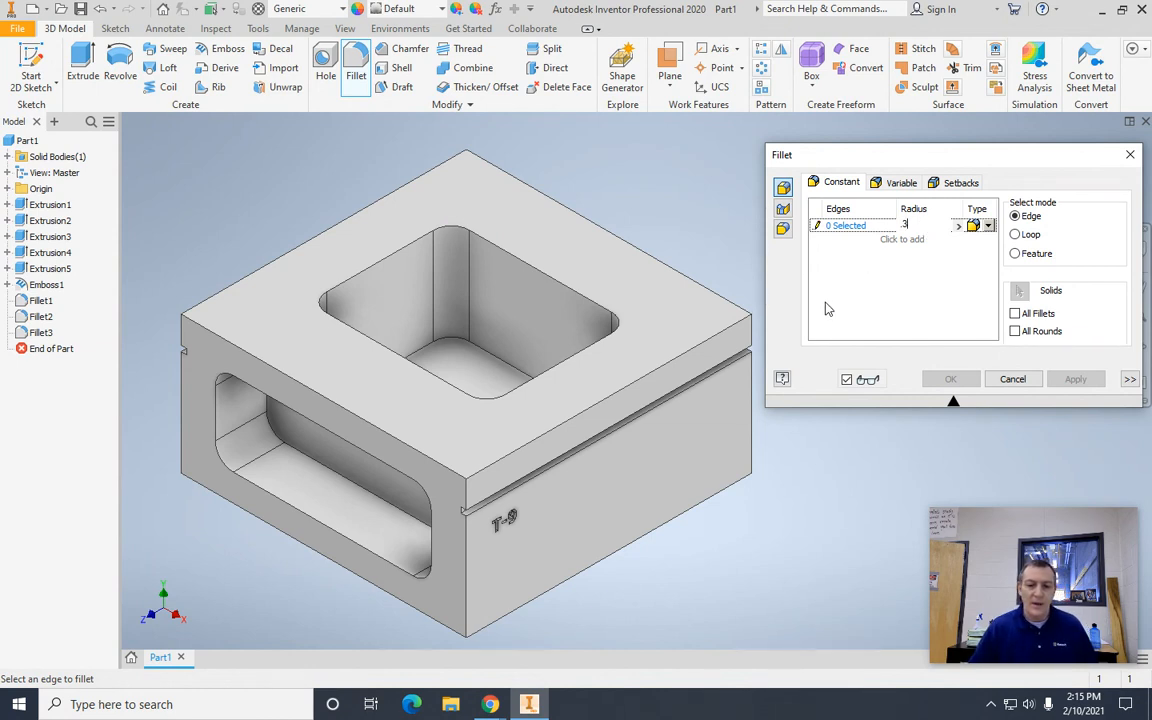
type(".3")
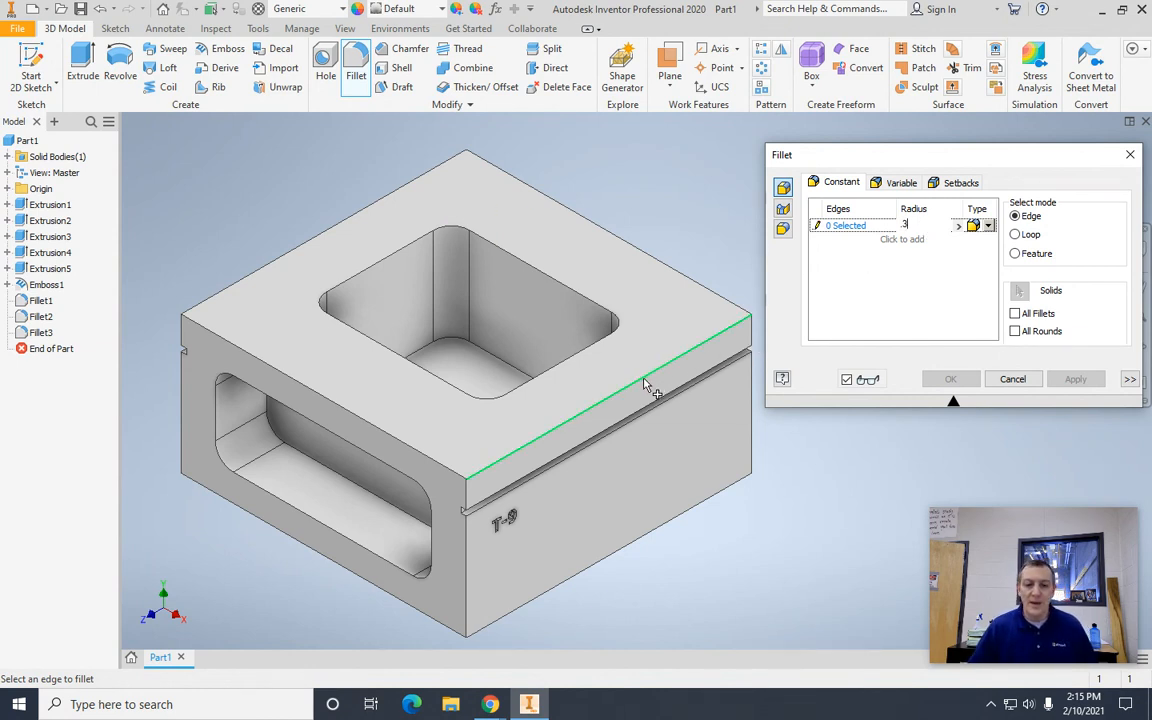
left_click(645, 385)
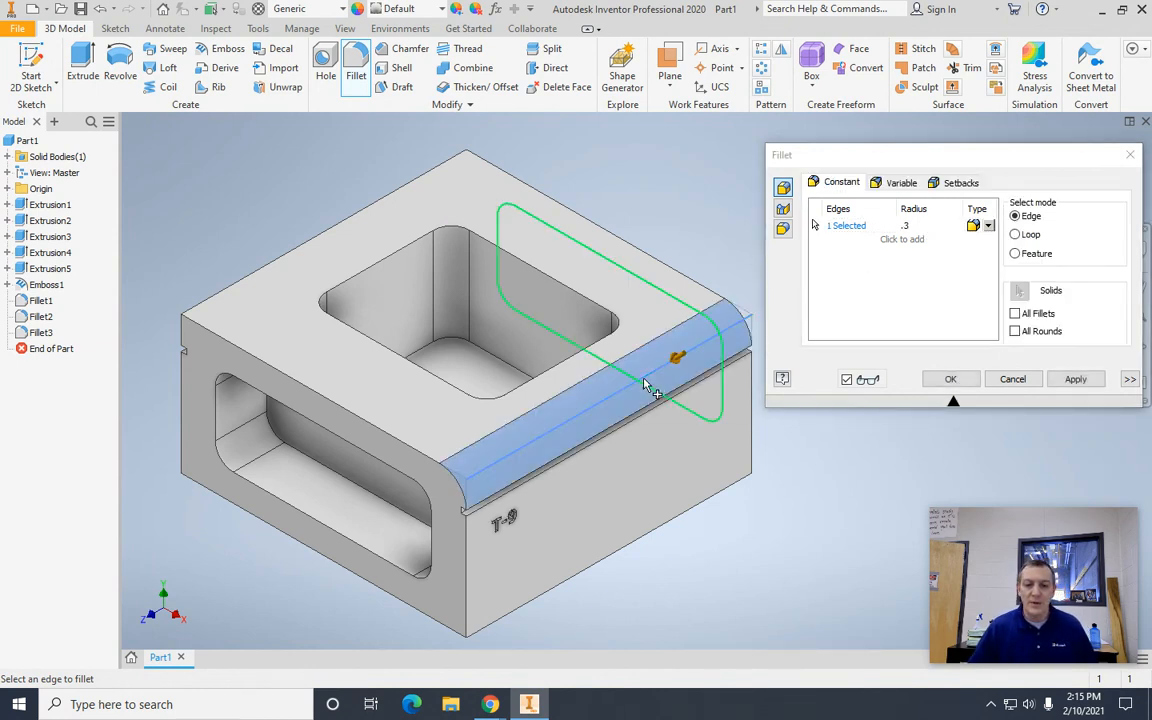
left_click(672, 528)
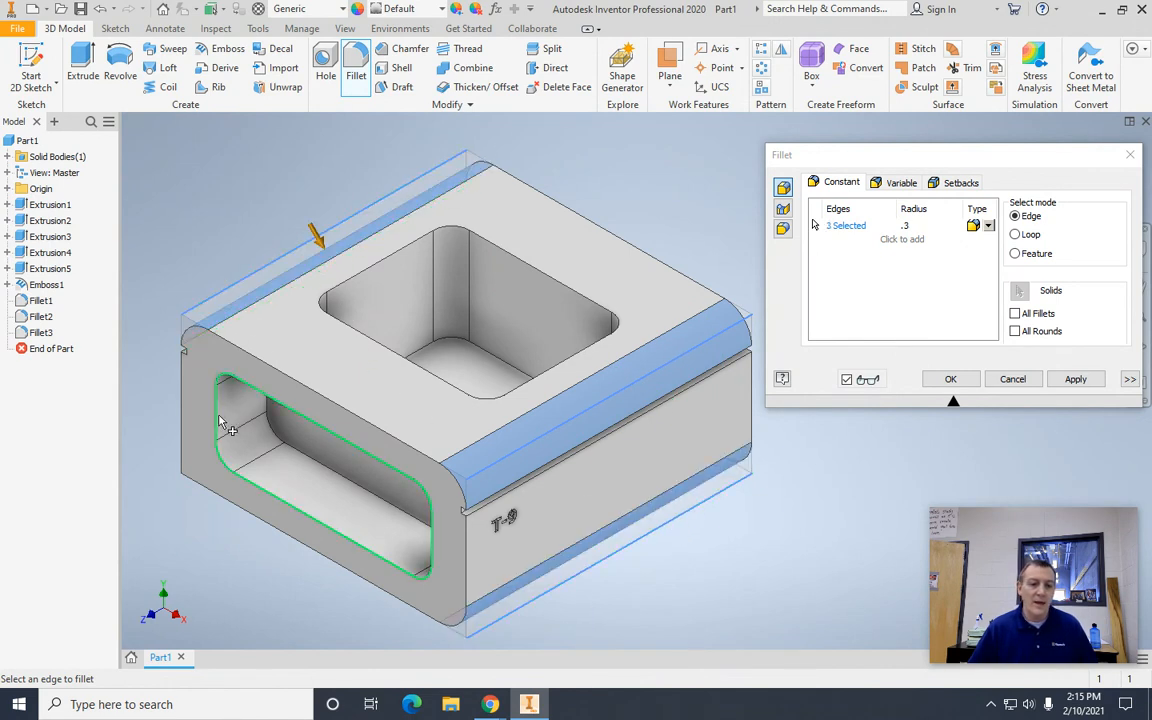
left_click(196, 470)
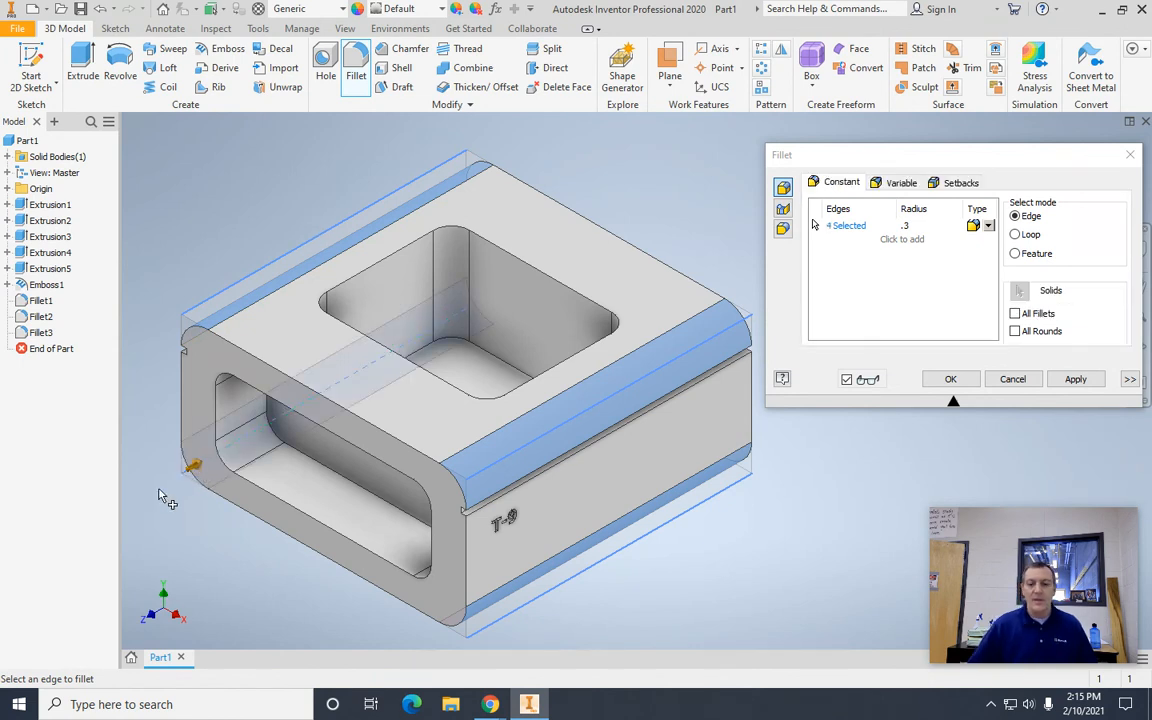
left_click(1076, 381)
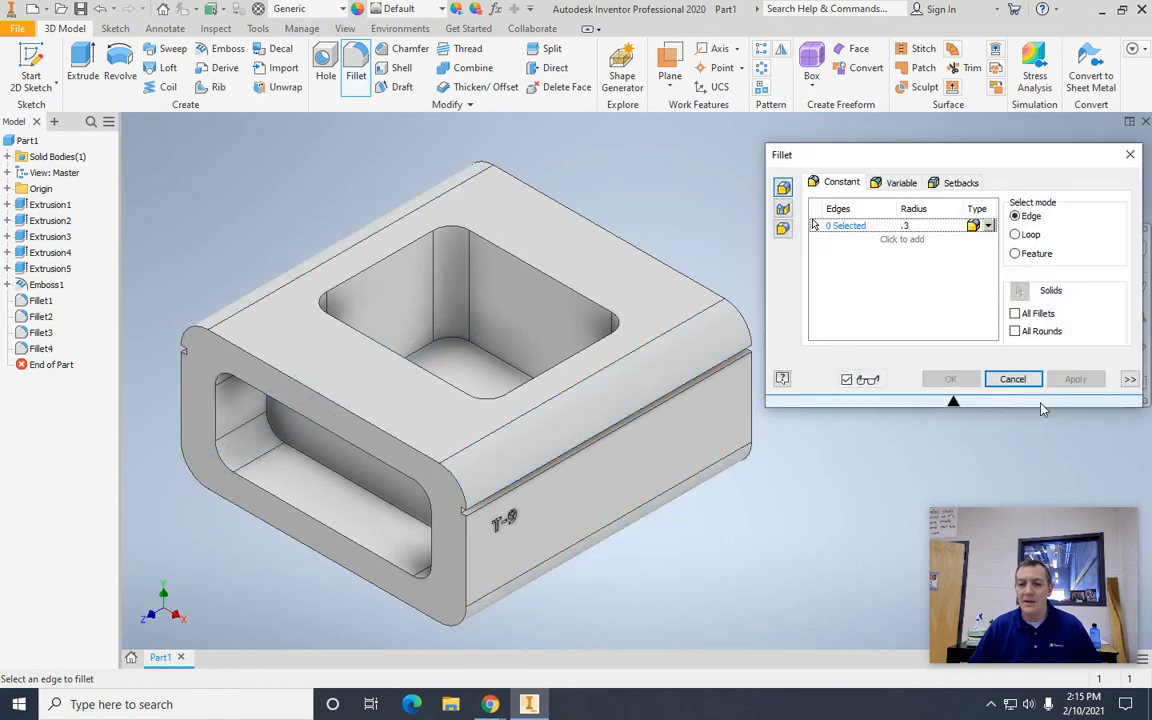
left_click(1131, 157)
Step: Save the part in the current workspace folder as an Inventor part named "Automoblox body 1"
middle_click_drag(1132, 180, 1047, 303, "shift")
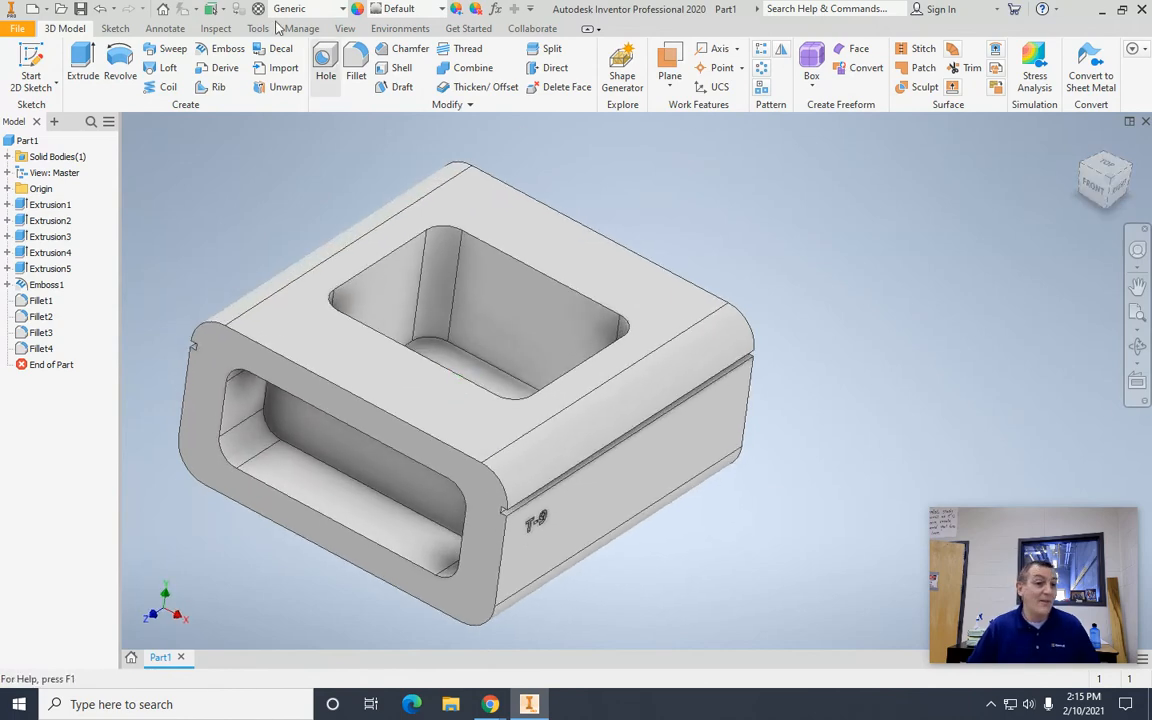
left_click(80, 12)
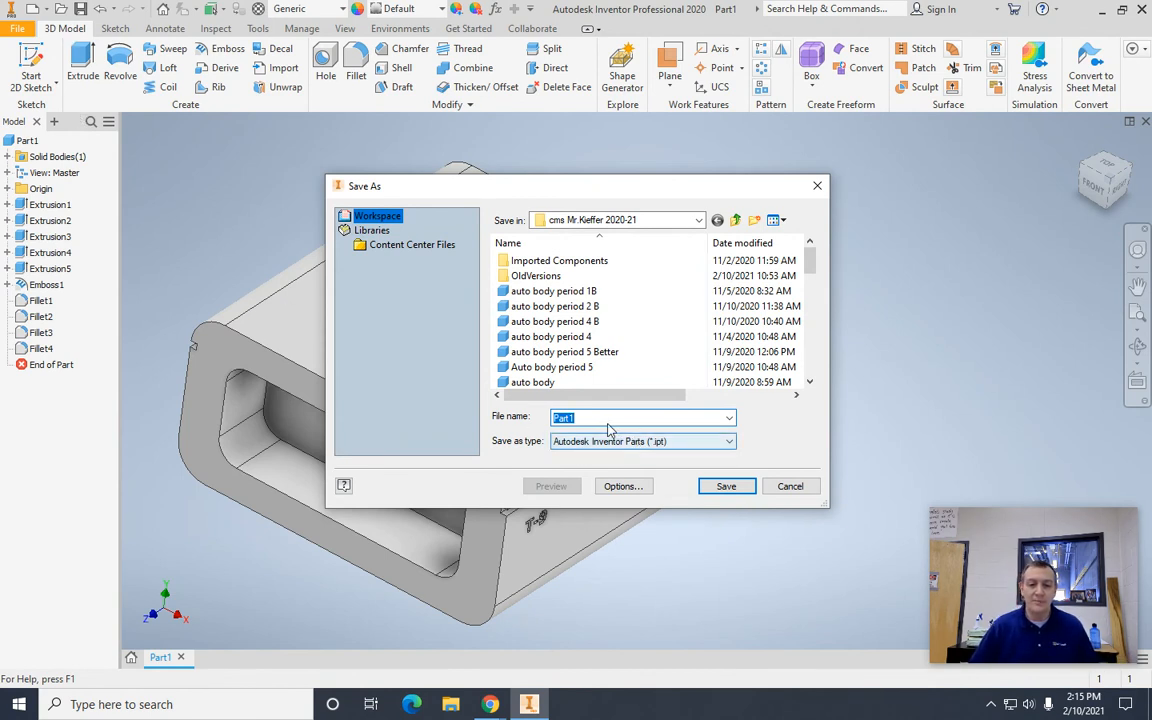
key("BackSpace")
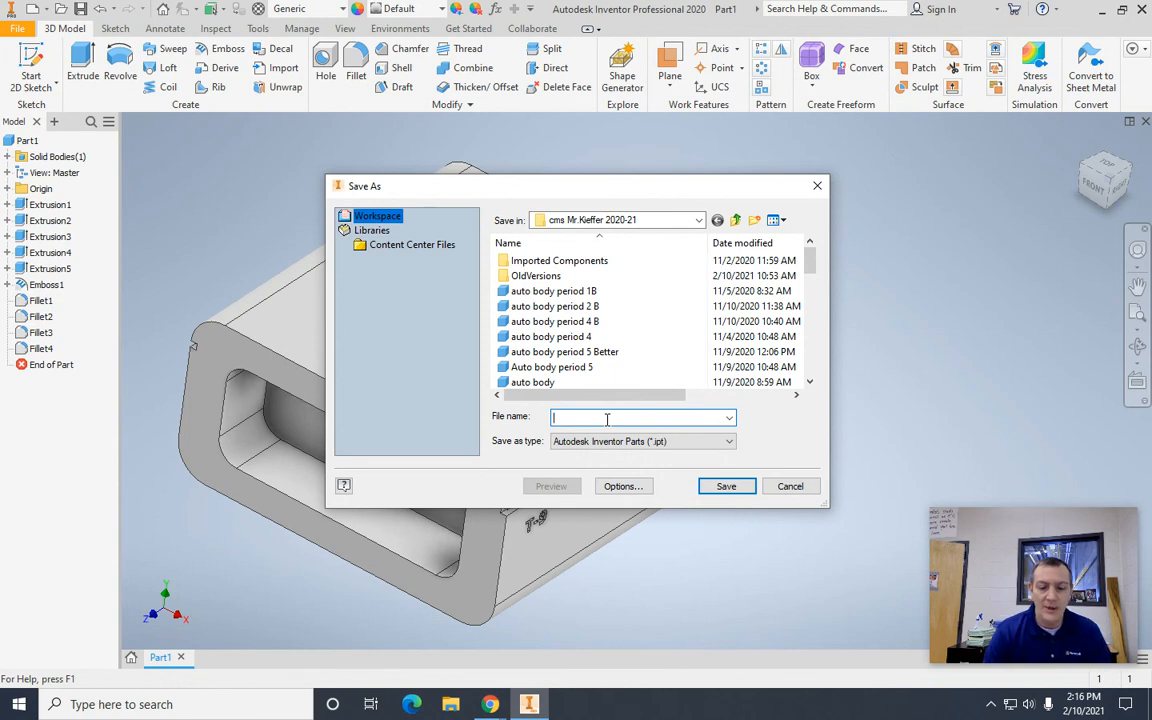
type("Au")
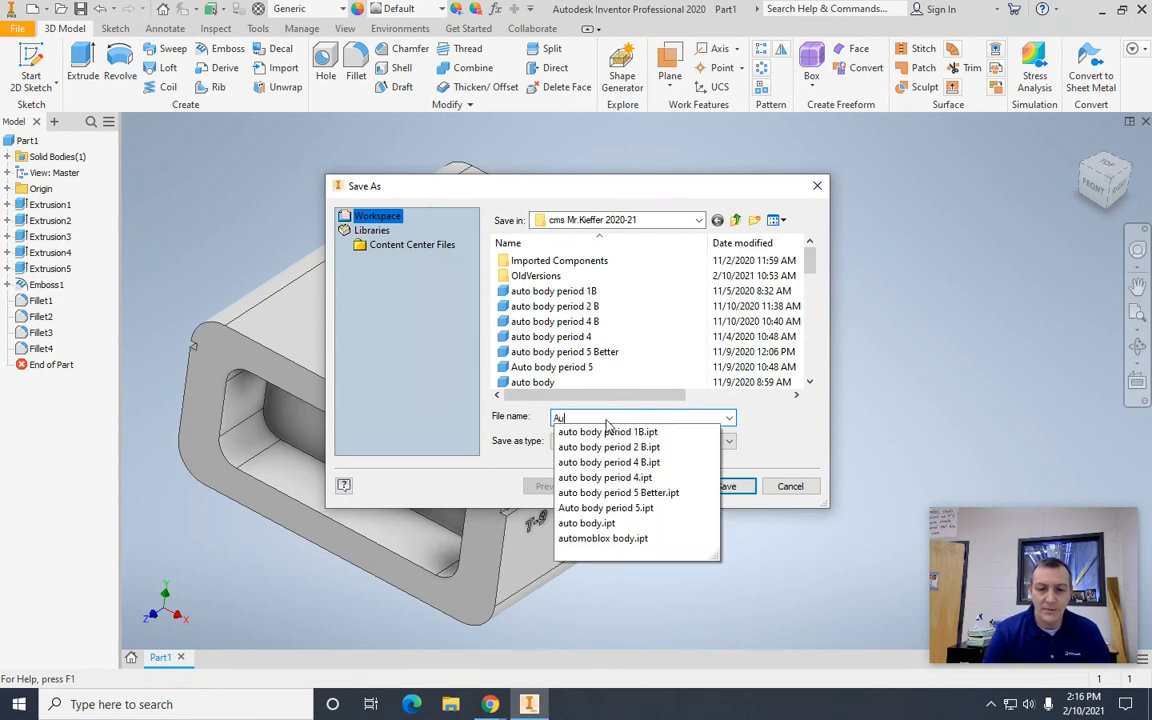
type("tomobl")
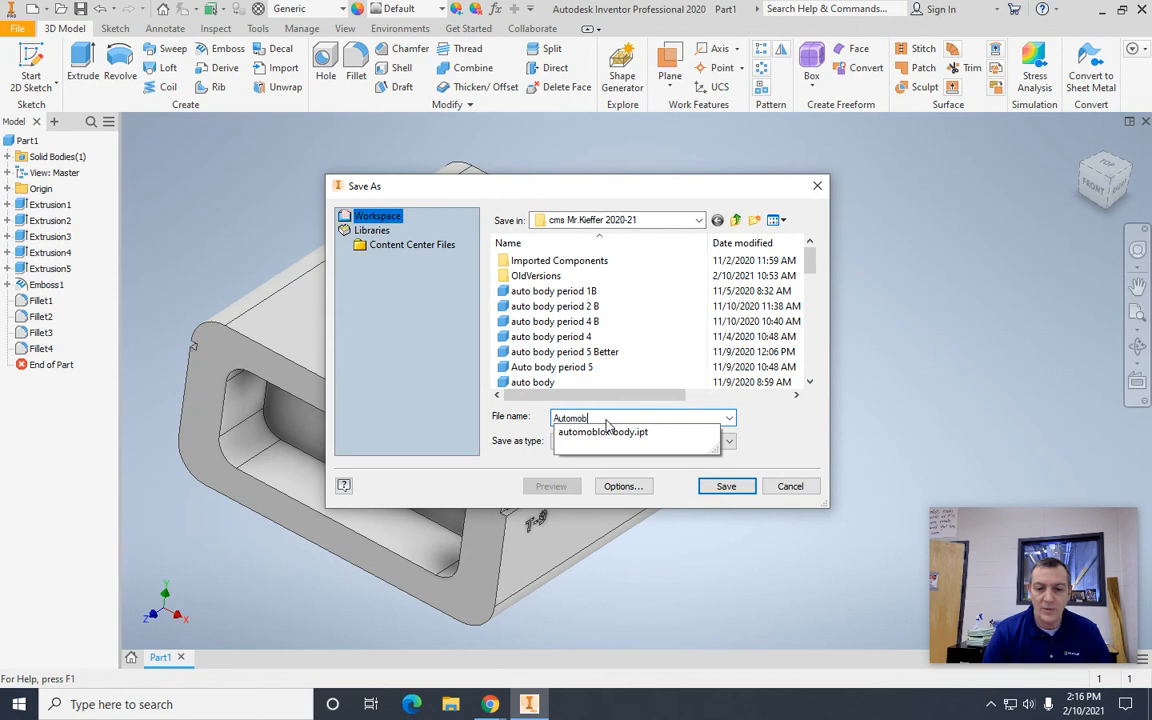
type("ox bida")
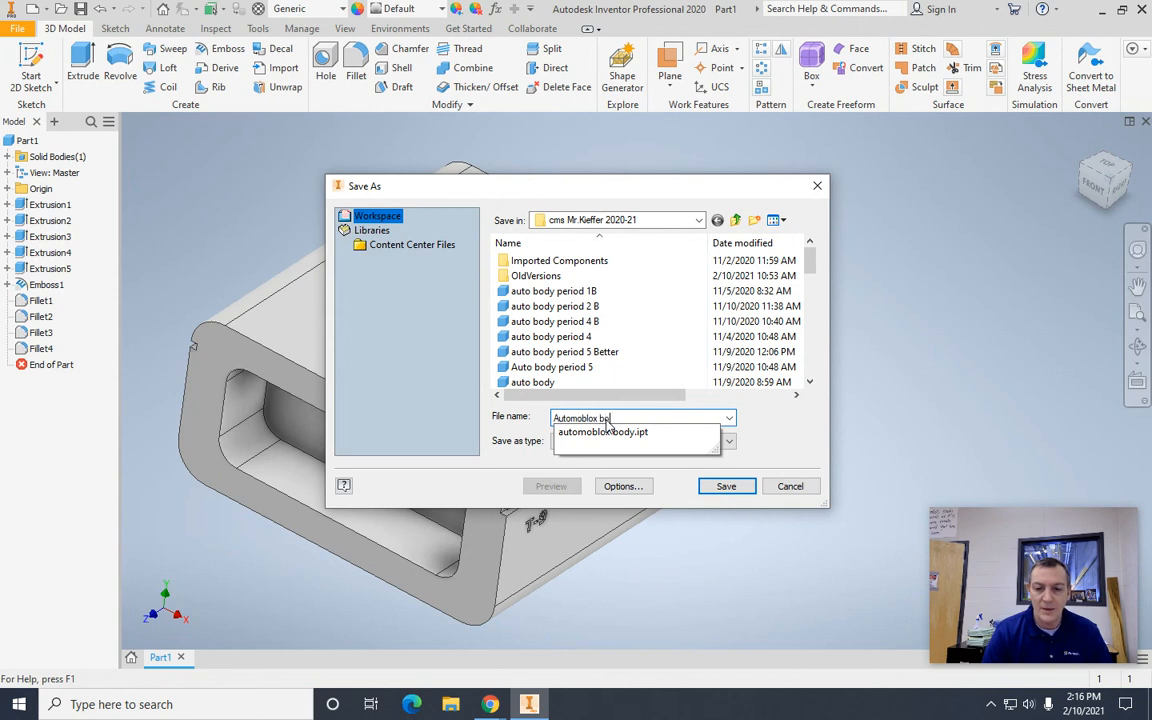
key("BackSpace")
key("BackSpace")
key("BackSpace")
type("ody ")
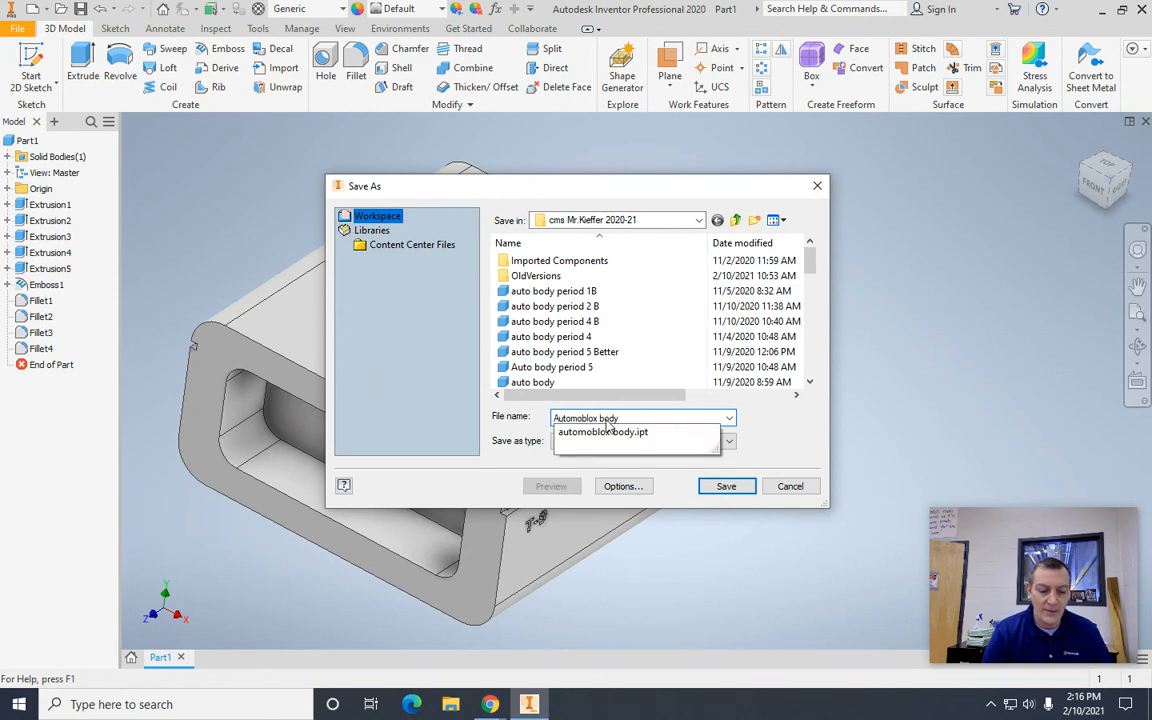
type("1")
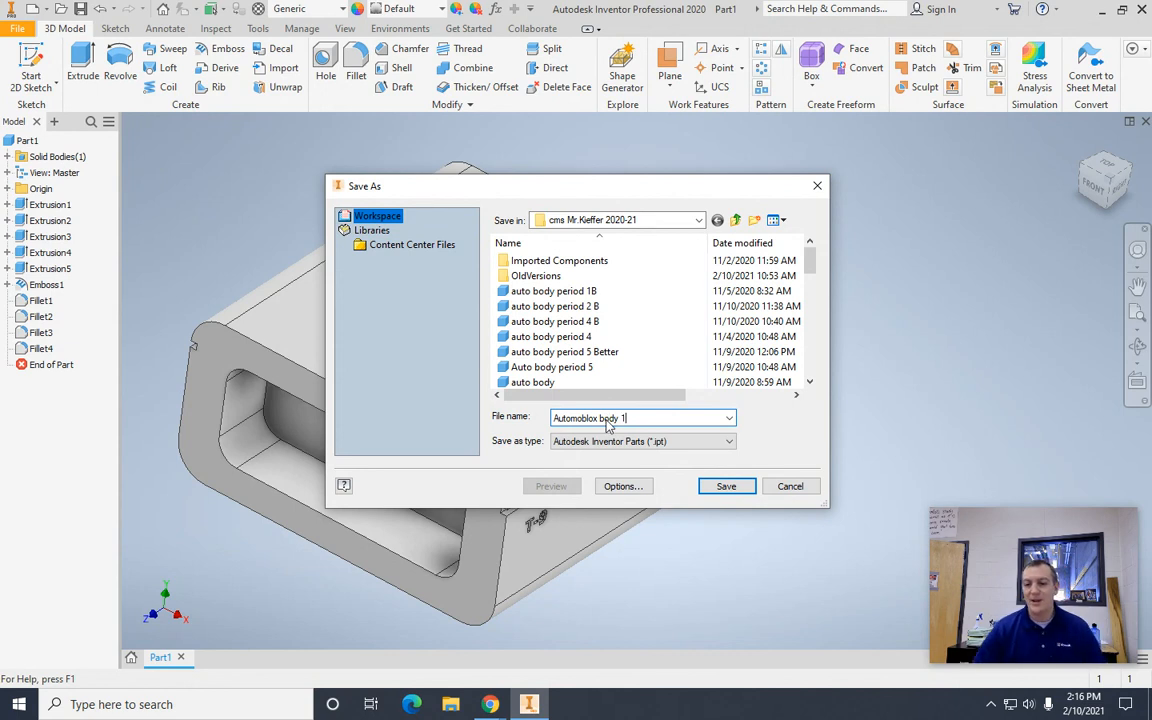
left_click(727, 487)
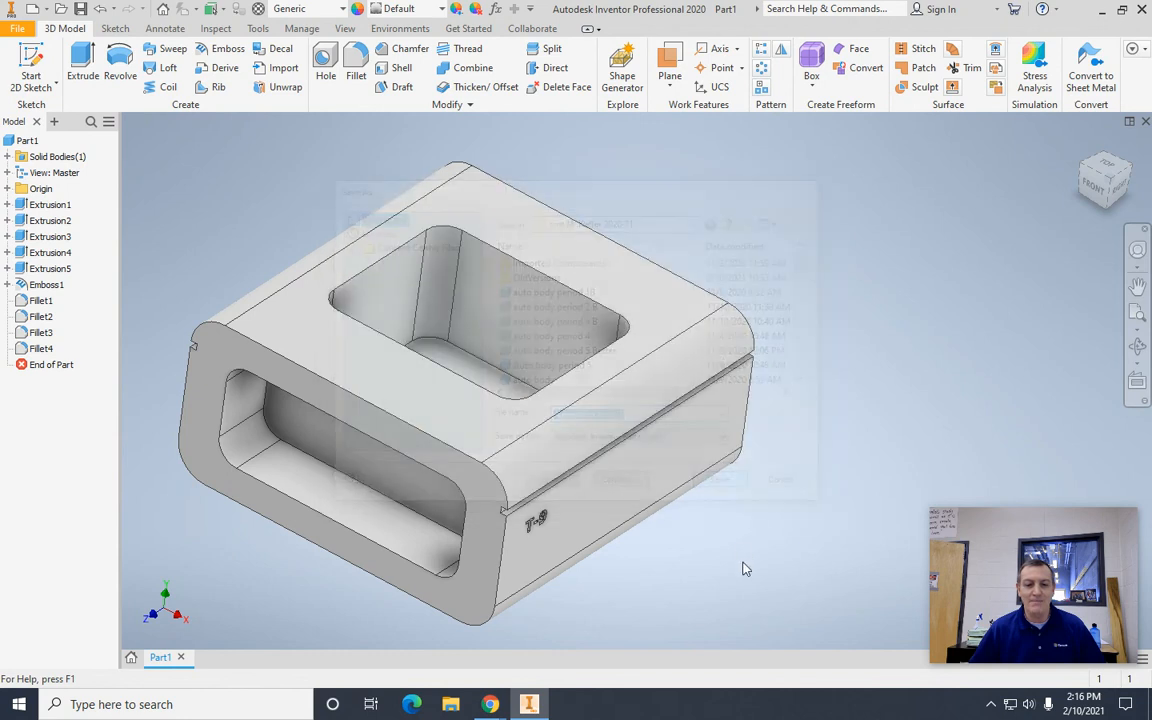